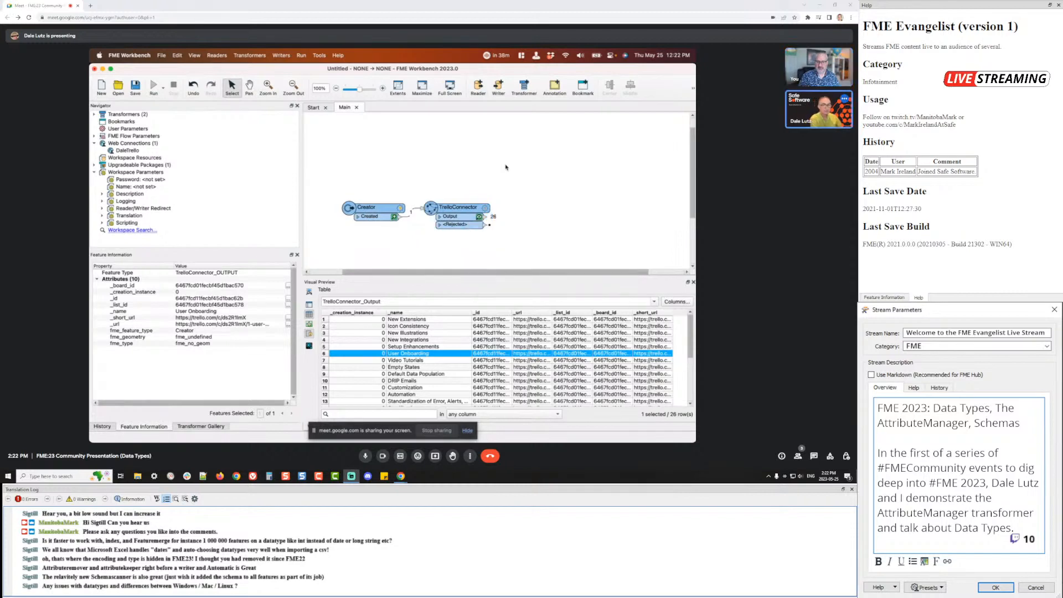
Add a LengthCalculator above the TrelloConnector and feed it from the Creator's Created port
type("le")
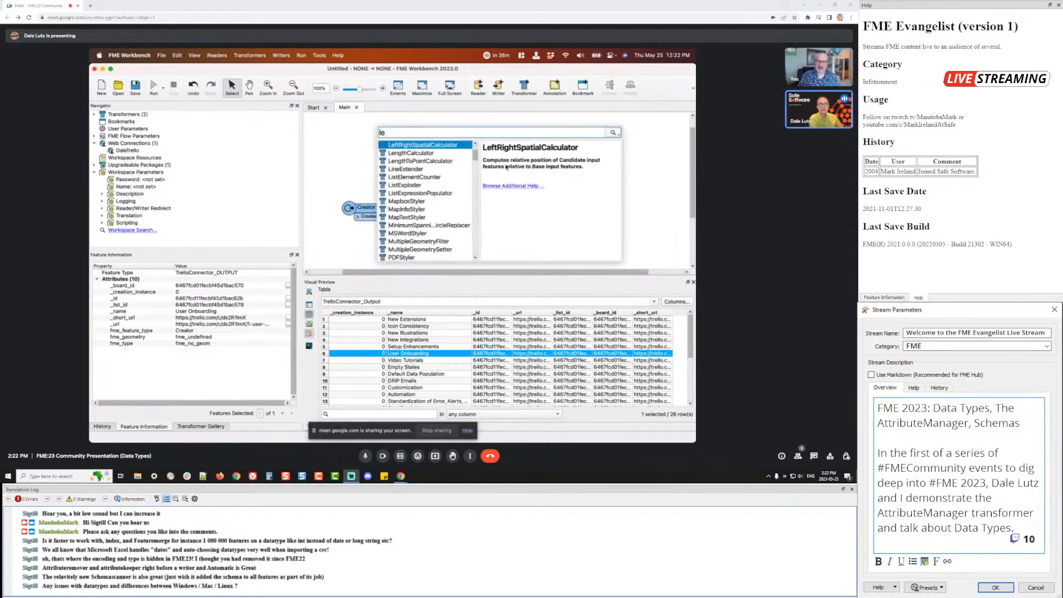
key("Down")
key("Return")
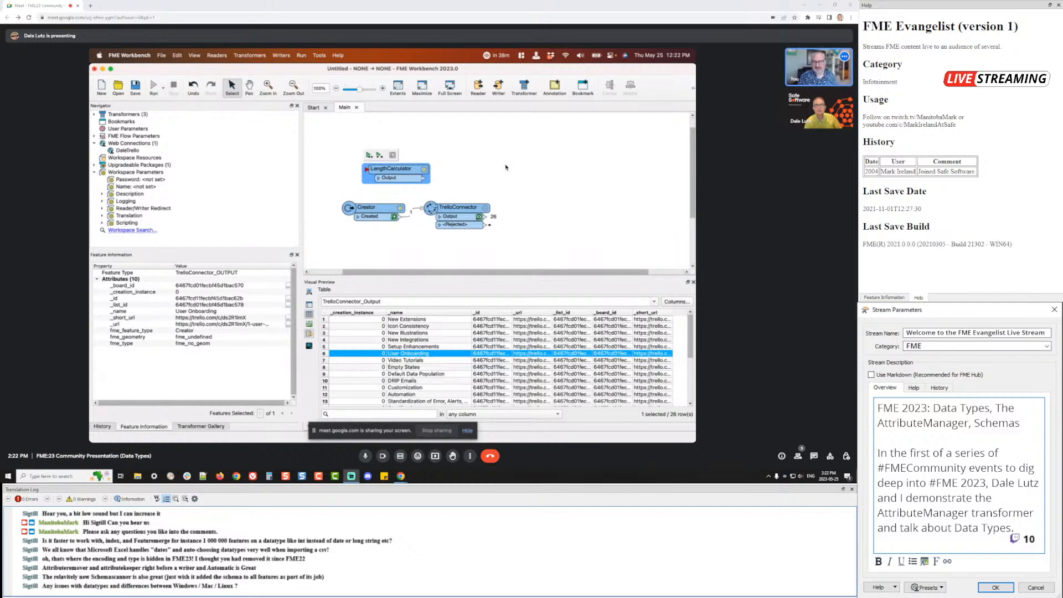
left_click_drag(403, 171, 506, 146)
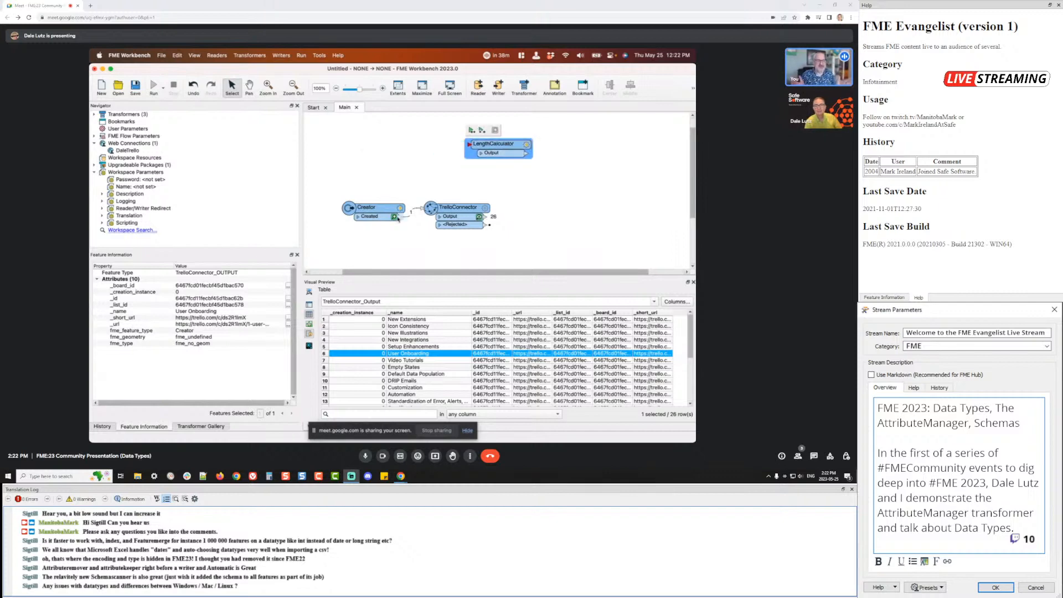
left_click_drag(400, 217, 465, 135)
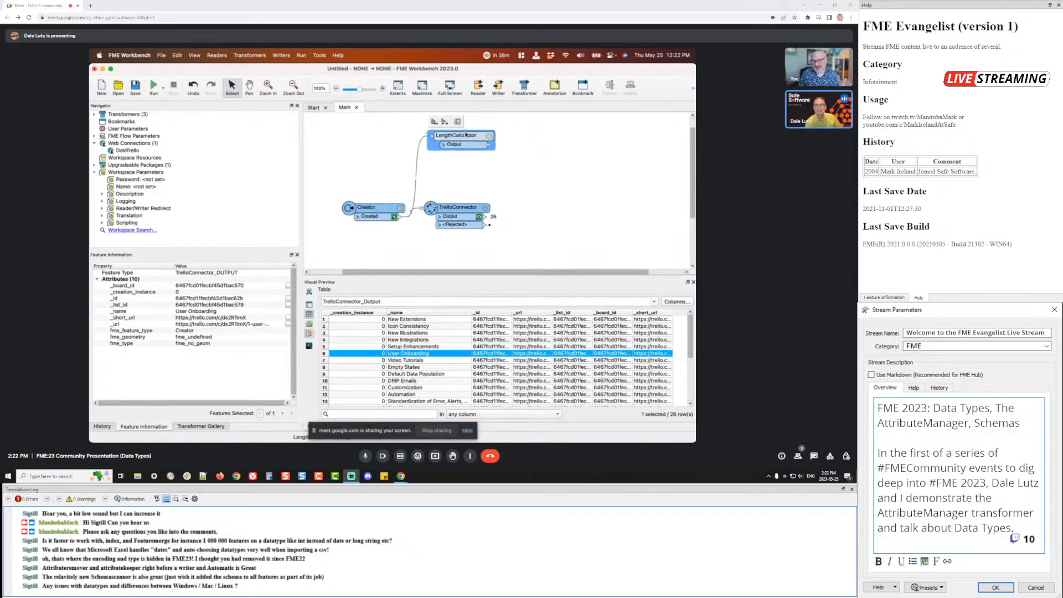
Expand the LengthCalculator's output attributes to view _length, and delete the transformer
left_click(442, 145)
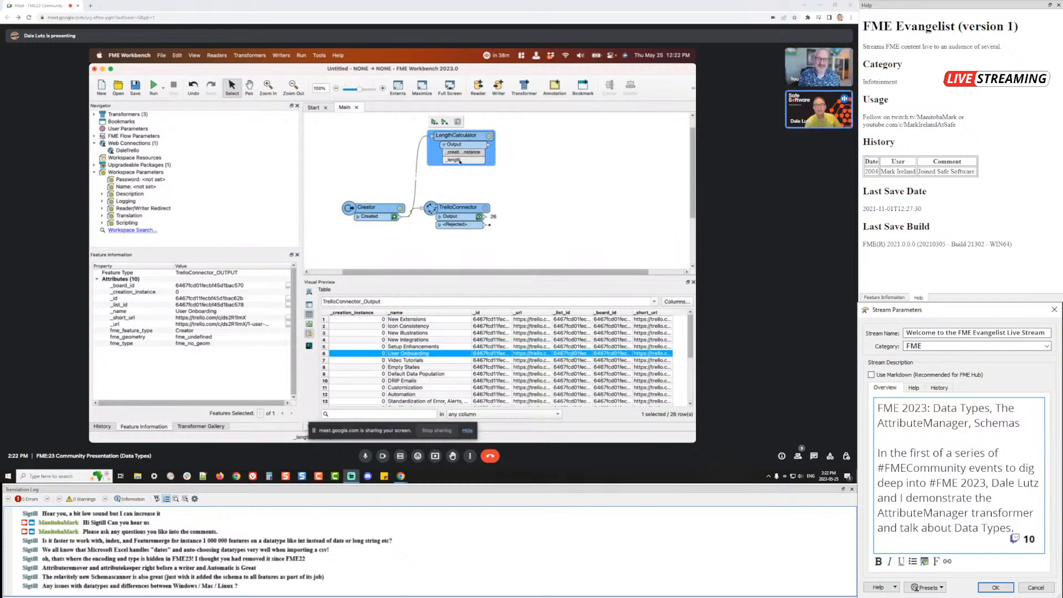
mouse_move(459, 161)
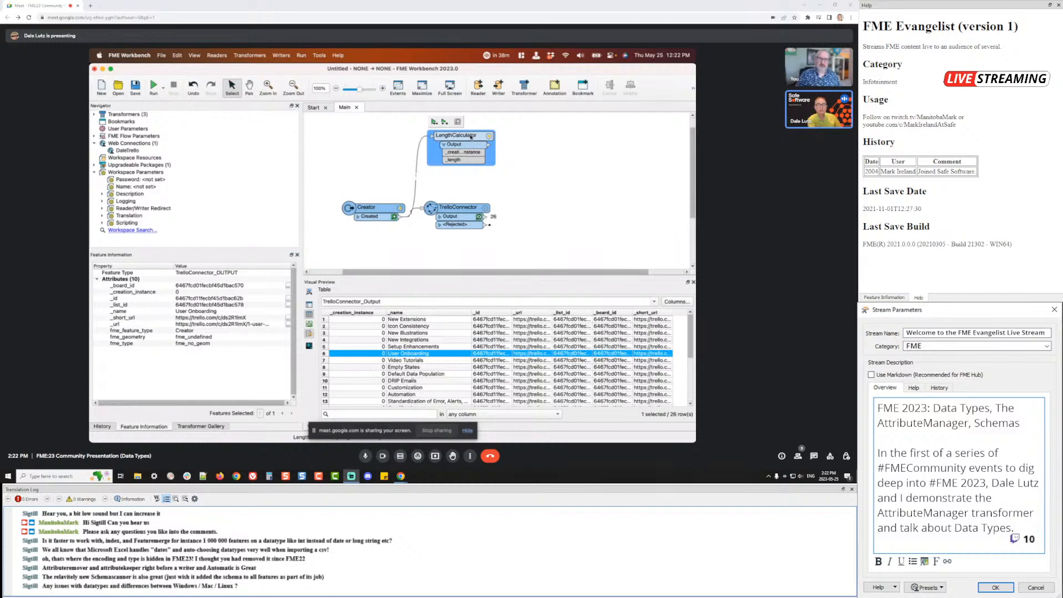
key("Delete")
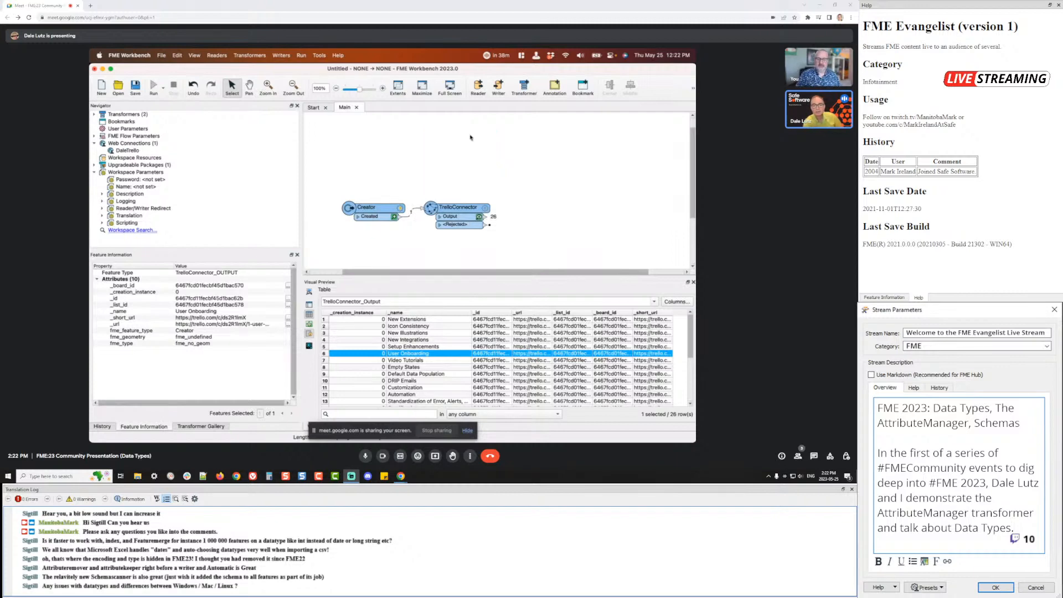
Move the TrelloConnector slightly higher and add a Counter connected to its Output port
left_click_drag(464, 211, 462, 191)
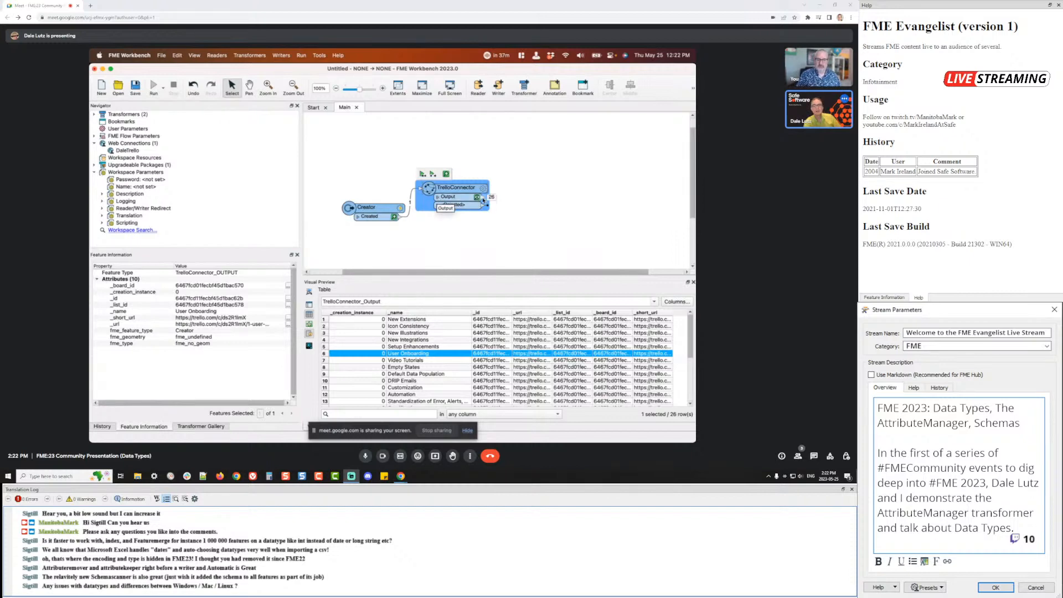
left_click(485, 202)
type("count")
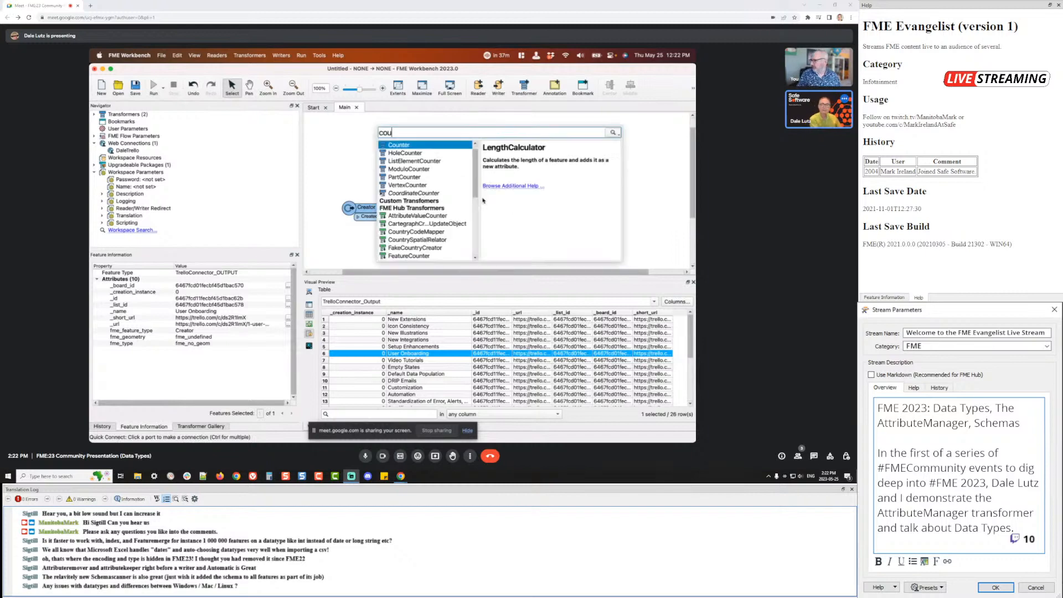
key("Return")
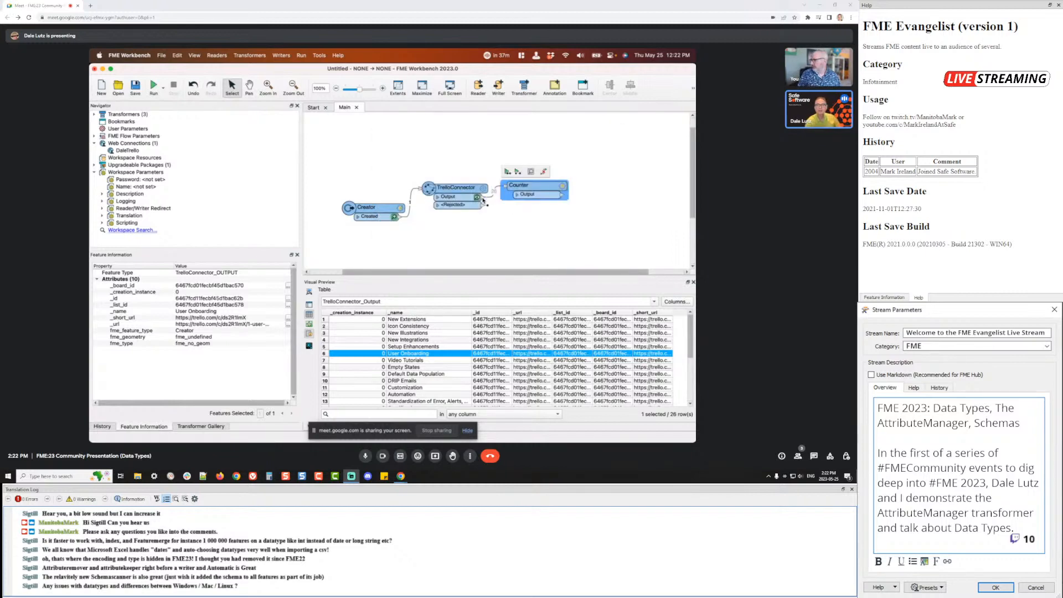
Check the Counter's output attributes and run the workspace up to the Counter to cache its features
left_click(518, 195)
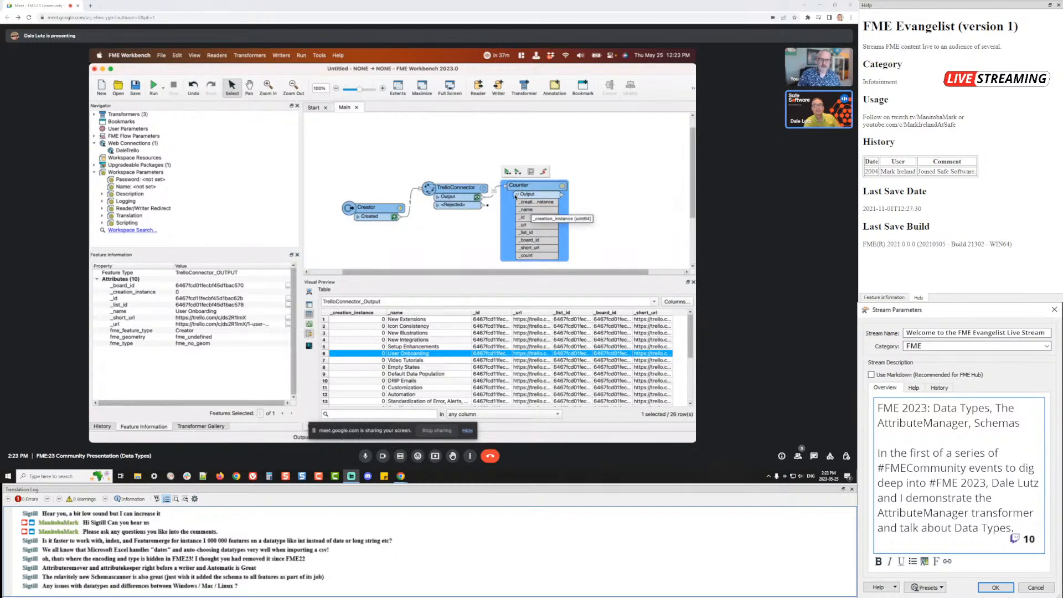
left_click(517, 194)
left_click_drag(527, 182, 528, 178)
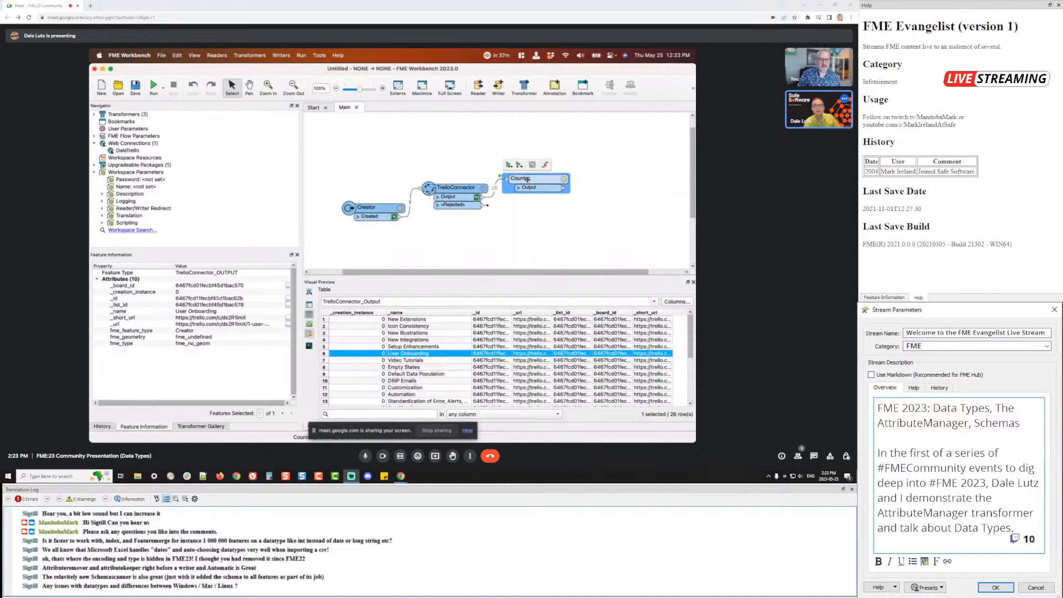
left_click(519, 165)
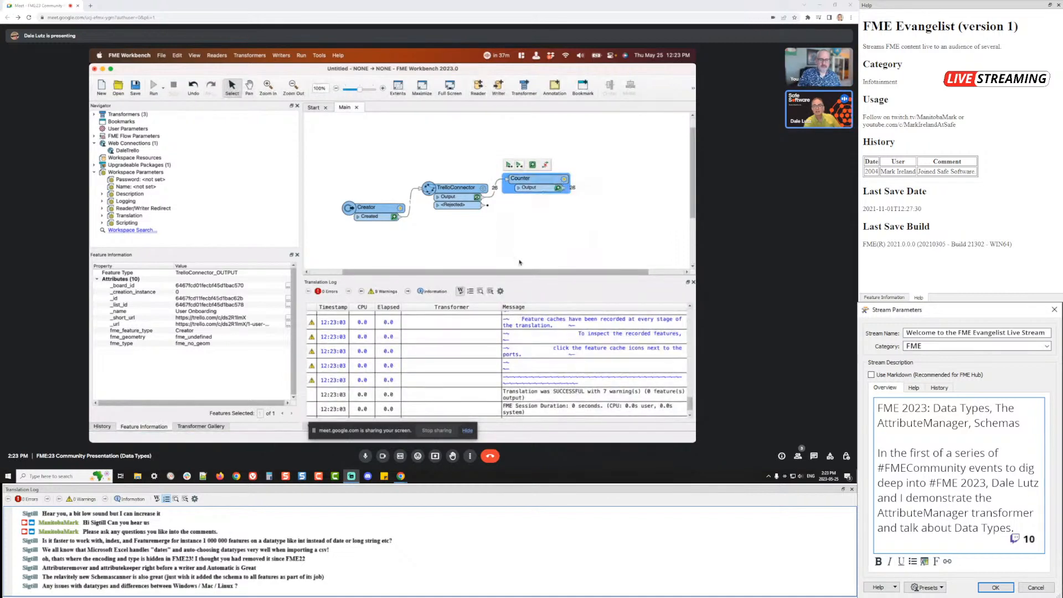
Add an AttributeManager connected to the Counter's Output port
left_click_drag(550, 272, 586, 272)
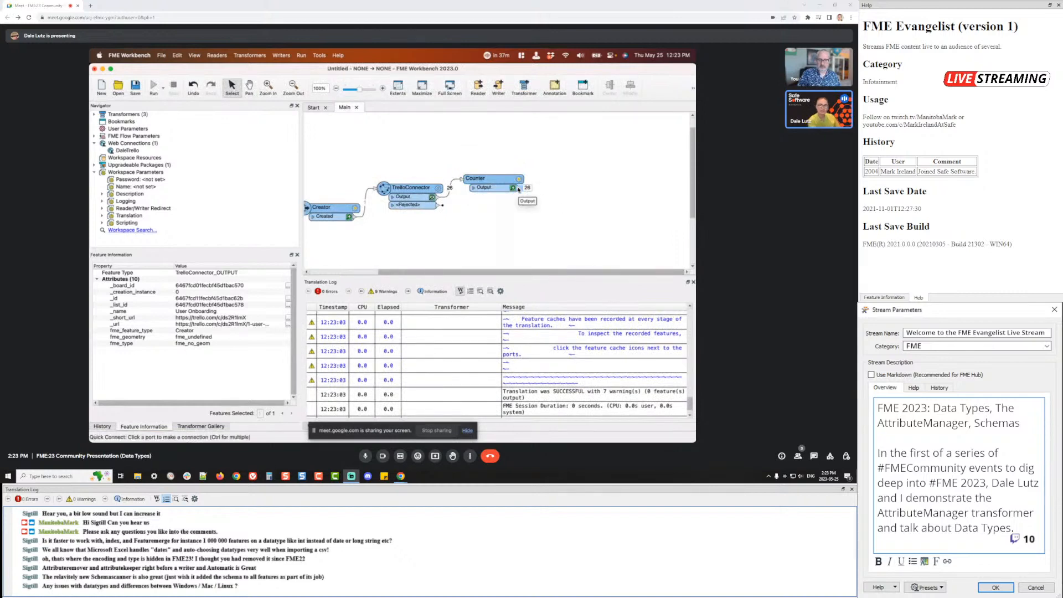
type("attribu")
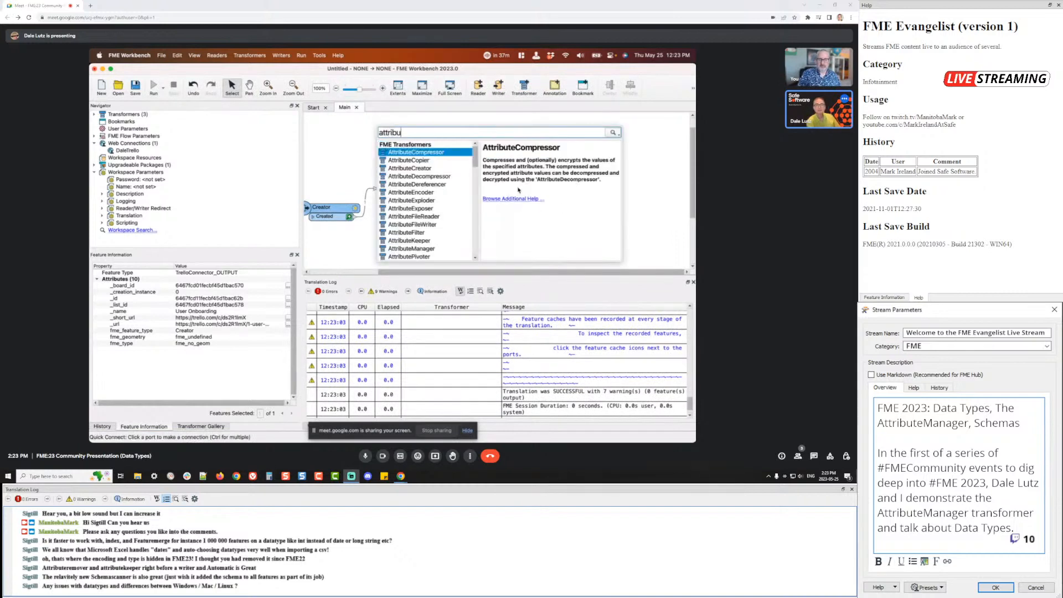
key("BackSpace")
key("BackSpace")
key("BackSpace")
key("BackSpace")
key("BackSpace")
type("am")
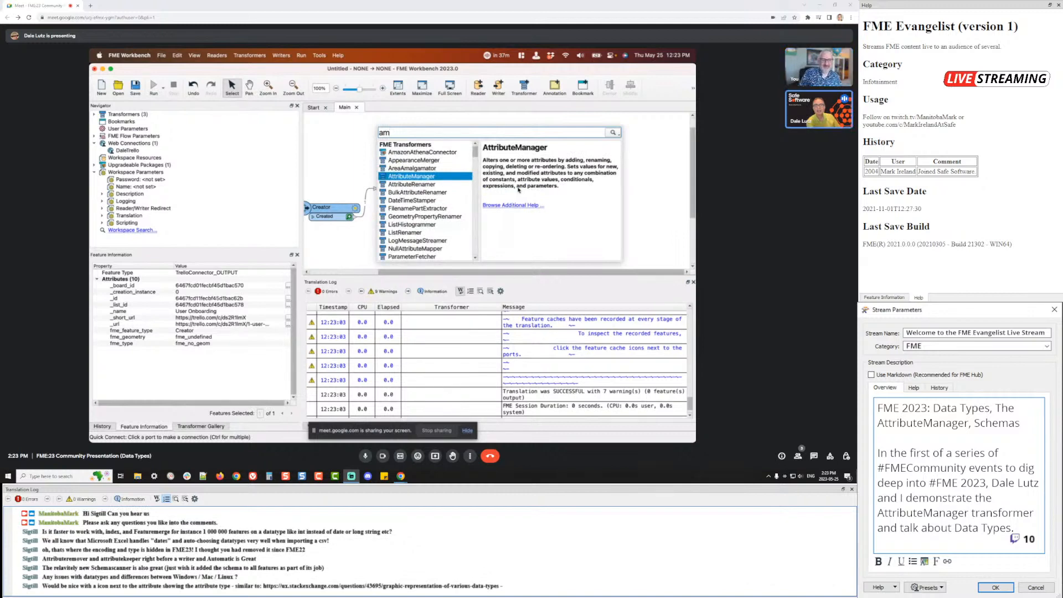
key("Return")
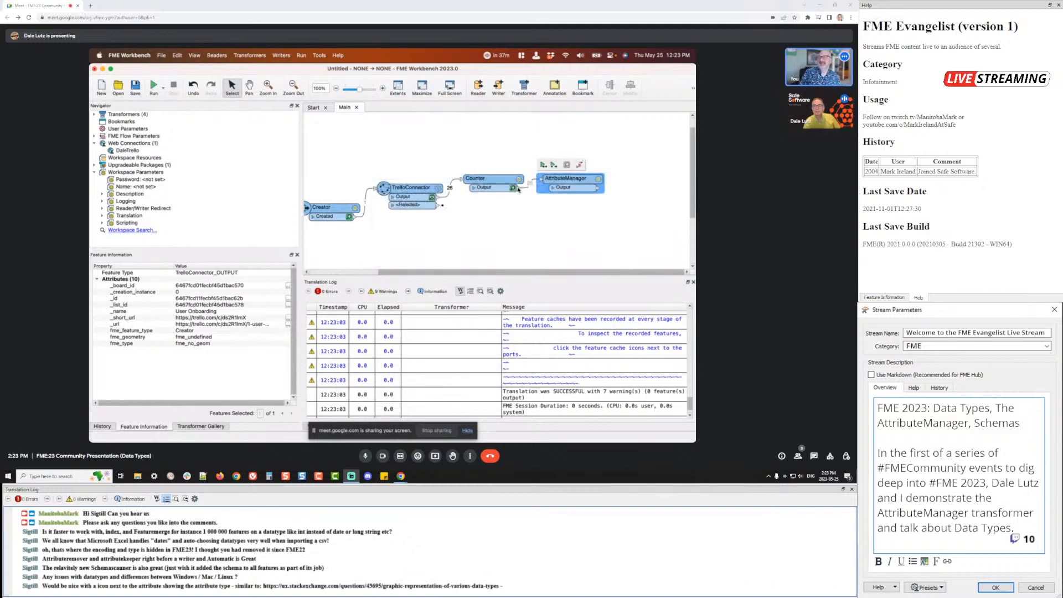
Open the AttributeManager's parameters and select all attributes for importing types from the feature cache
left_click(598, 180)
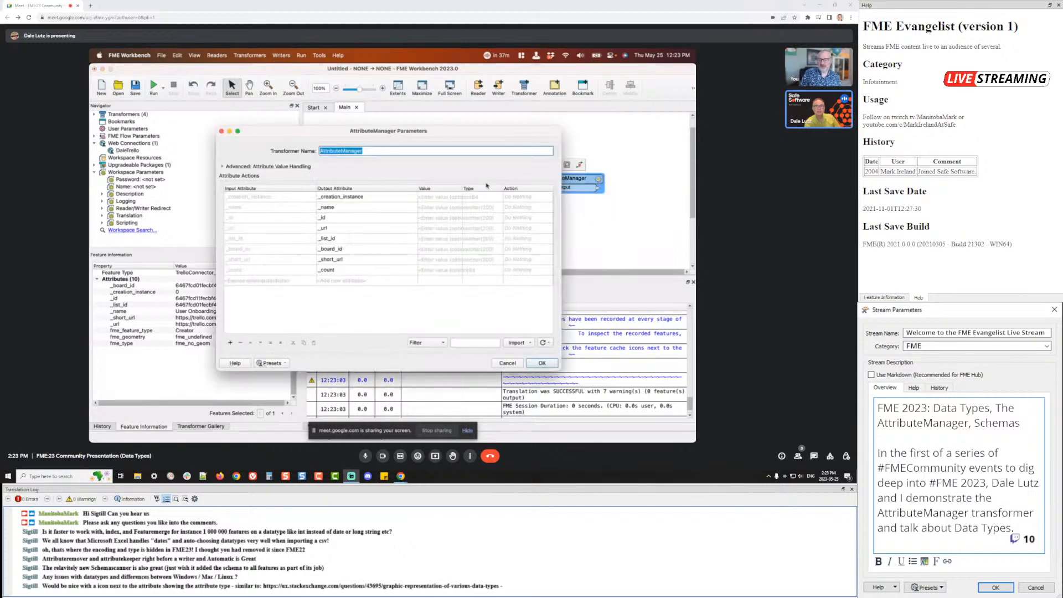
left_click_drag(390, 131, 488, 112)
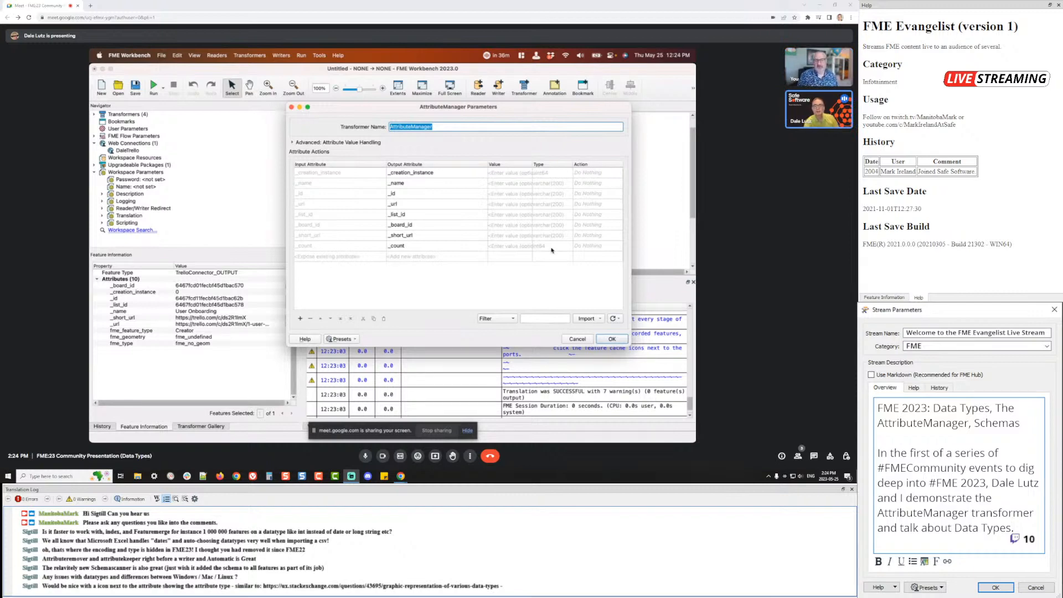
left_click(599, 320)
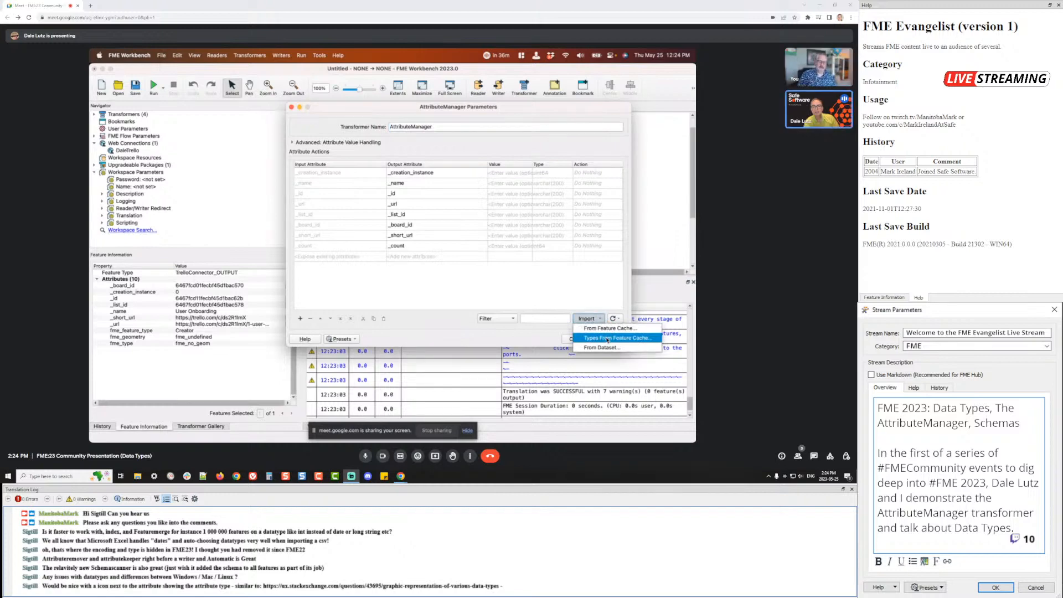
left_click(607, 339)
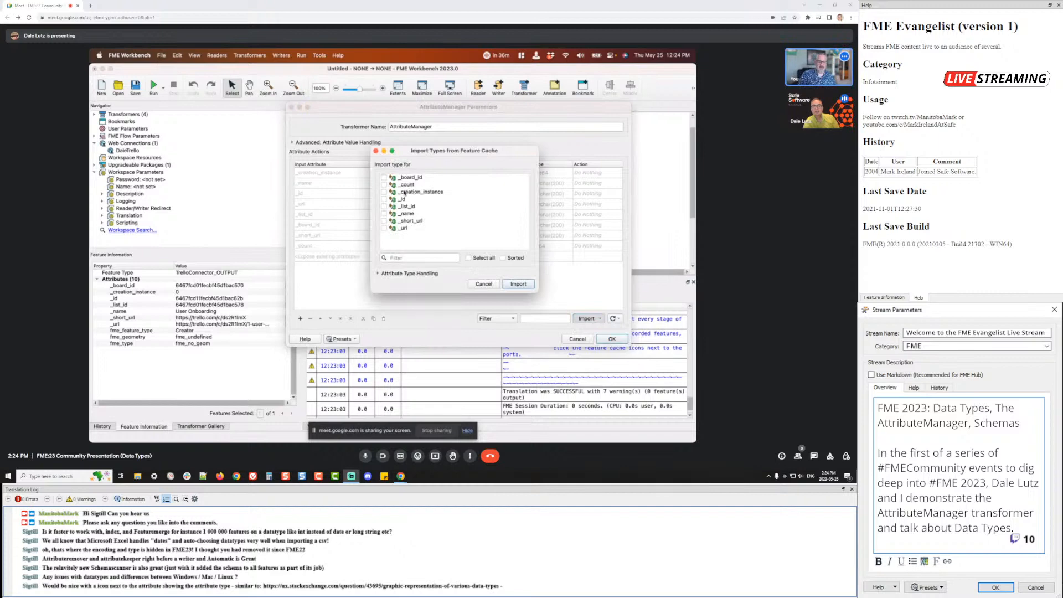
left_click(479, 259)
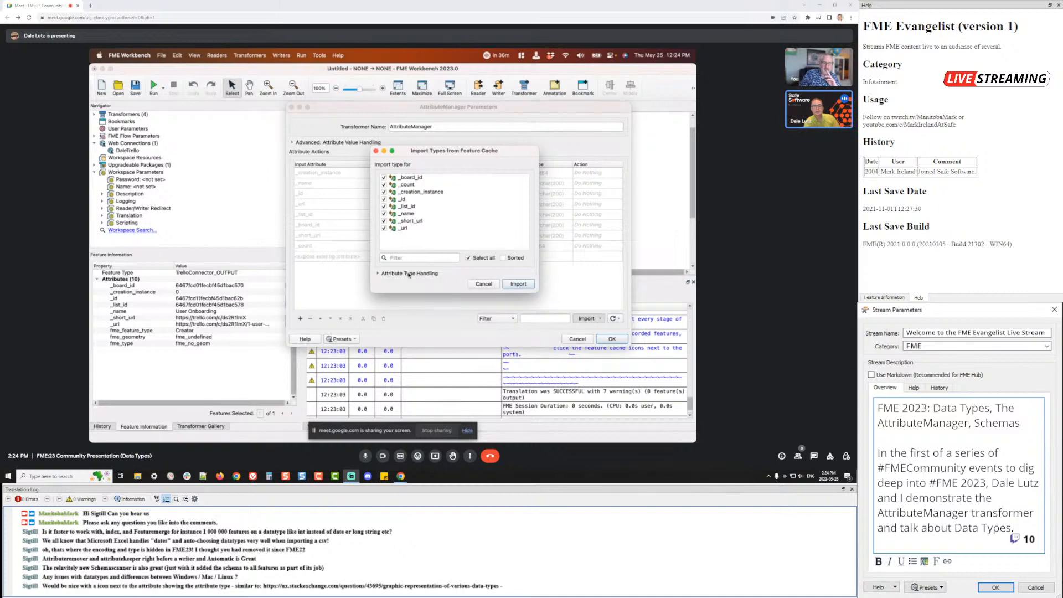
Review the attribute type handling, import the types with Standard Types for numeric and Explicit Width for string, and accept the AttributeManager parameters
left_click(377, 273)
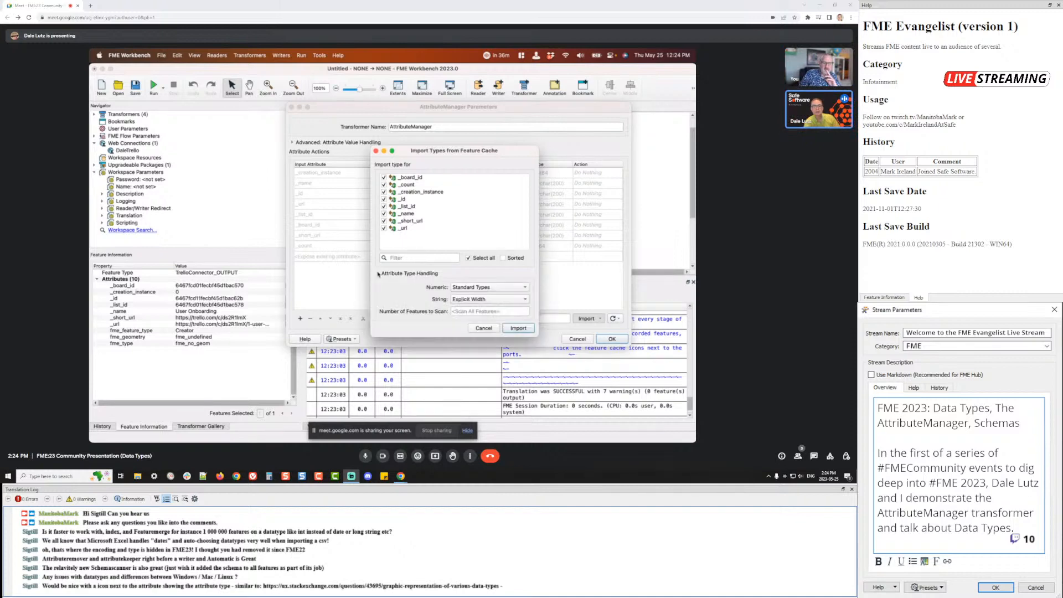
left_click(473, 288)
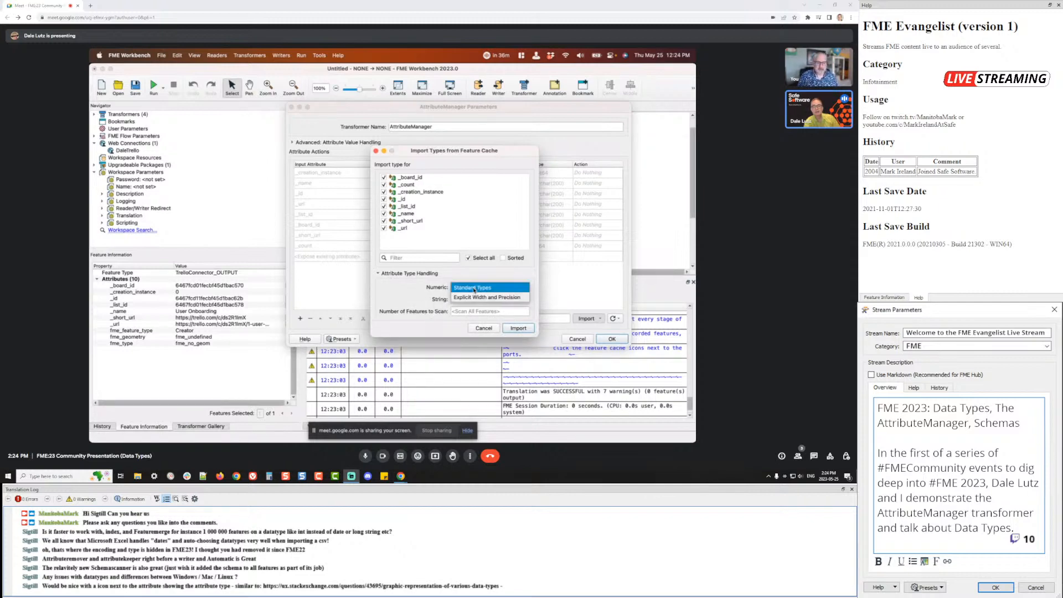
left_click(473, 288)
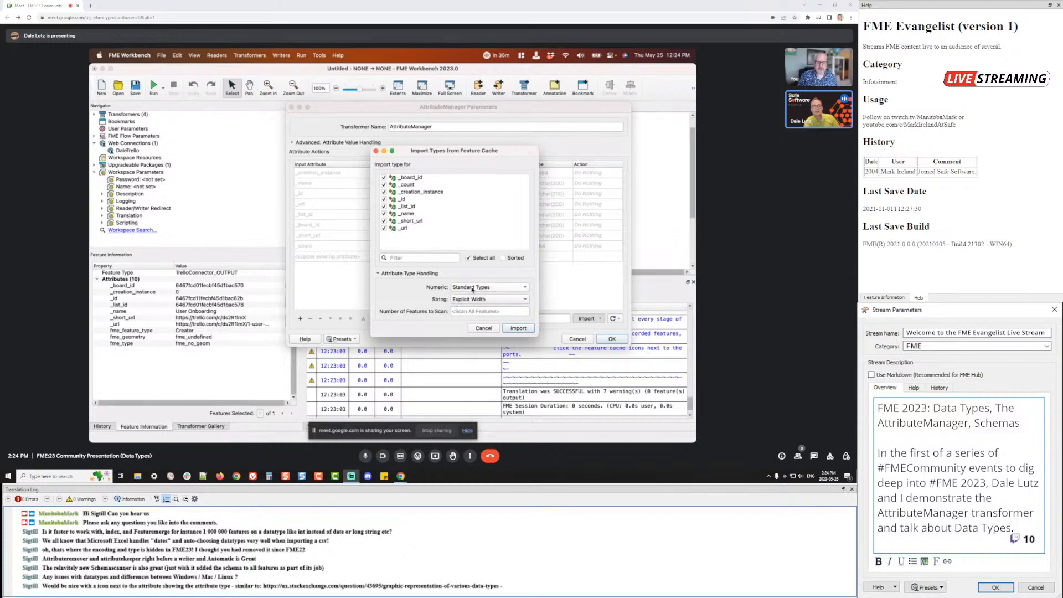
left_click(472, 289)
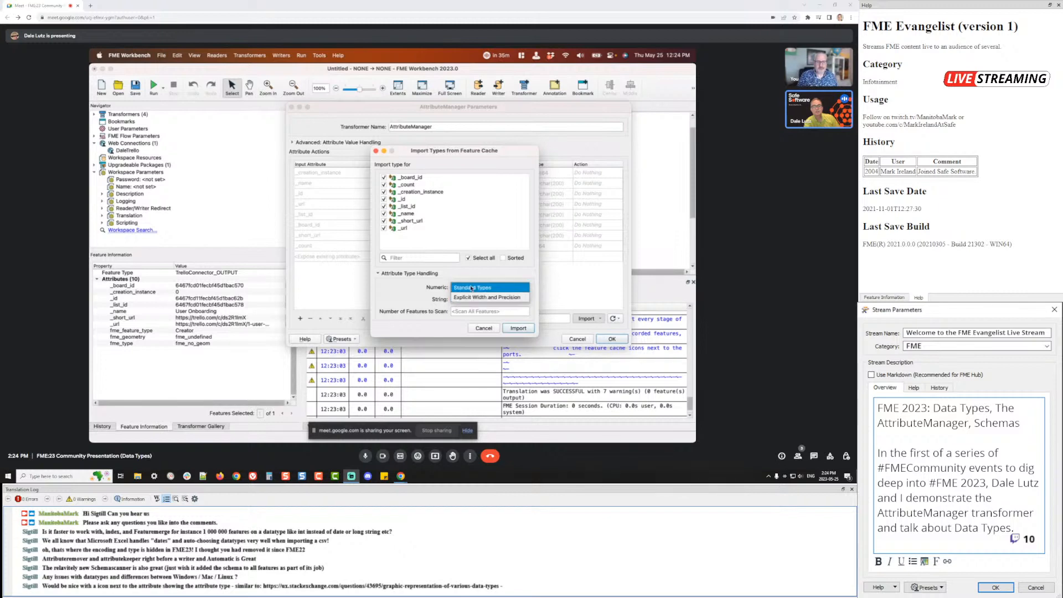
left_click(471, 288)
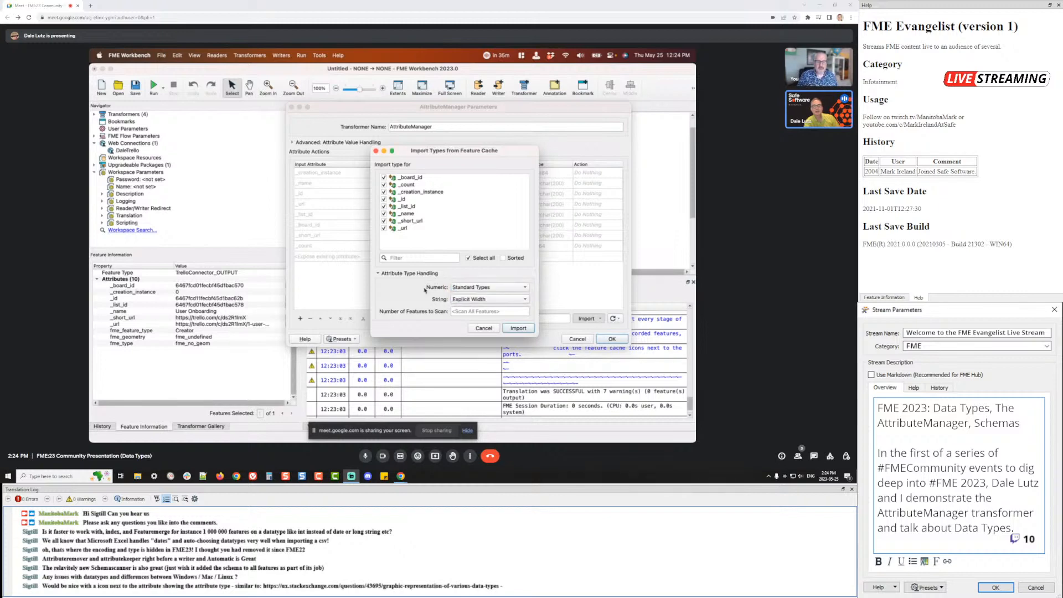
left_click(464, 300)
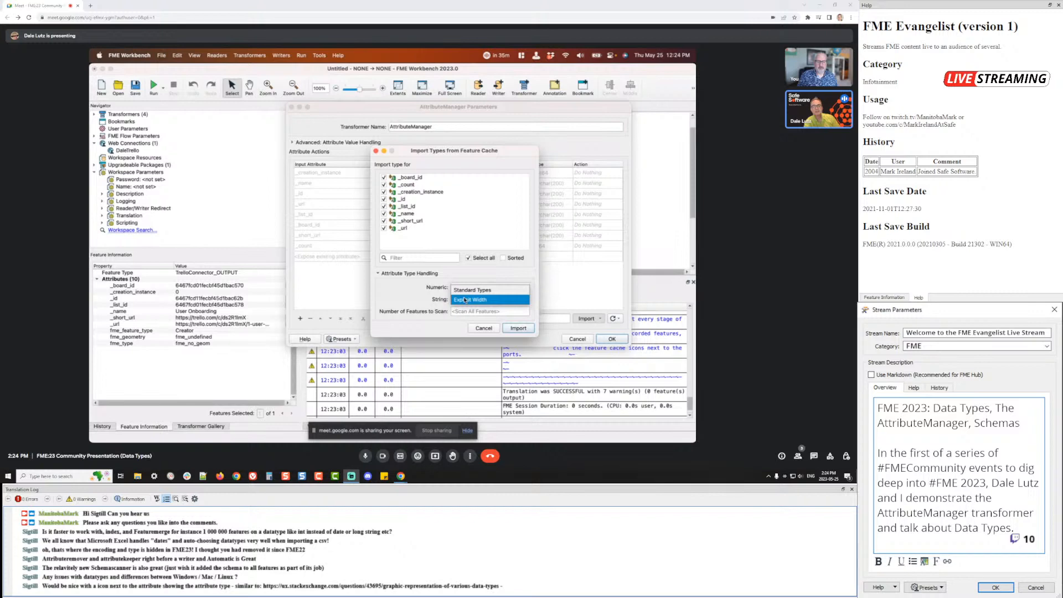
left_click(464, 300)
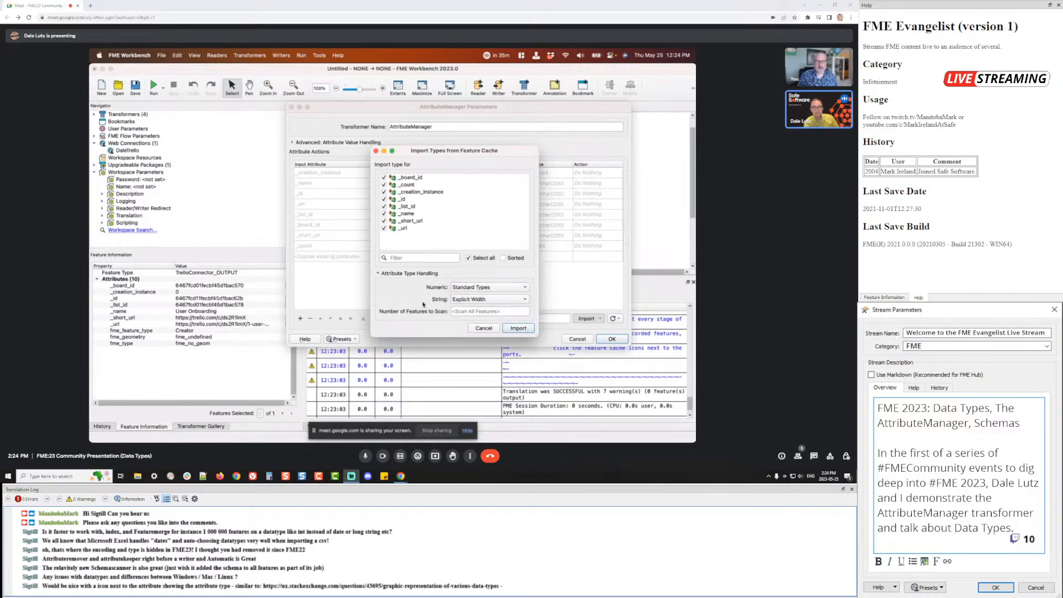
left_click(518, 329)
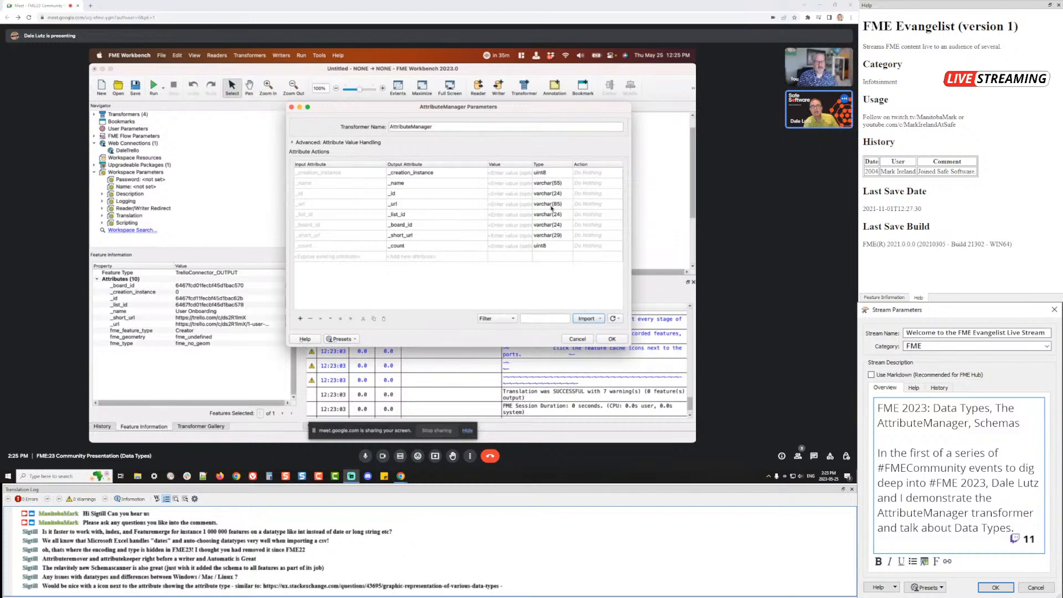
left_click(611, 339)
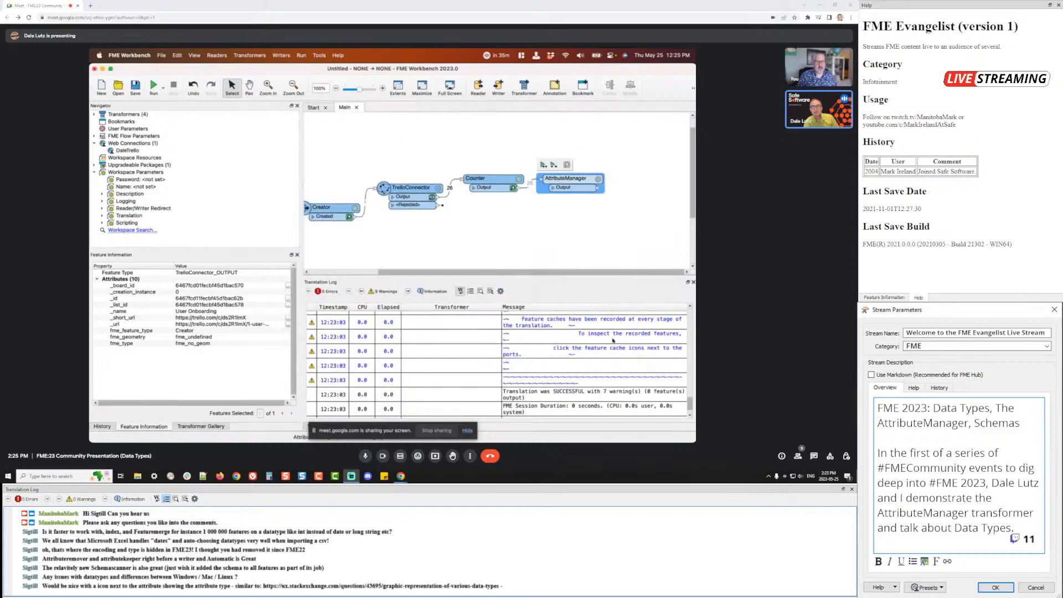
Expand the AttributeManager's output attribute list and move the transformer higher on the canvas
left_click(552, 189)
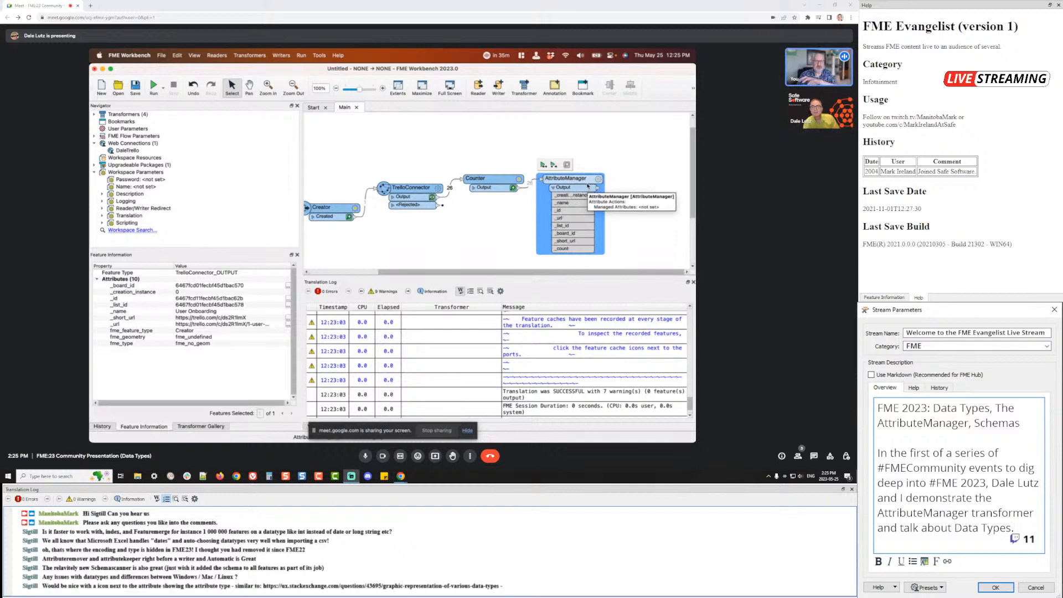
left_click_drag(580, 180, 579, 152)
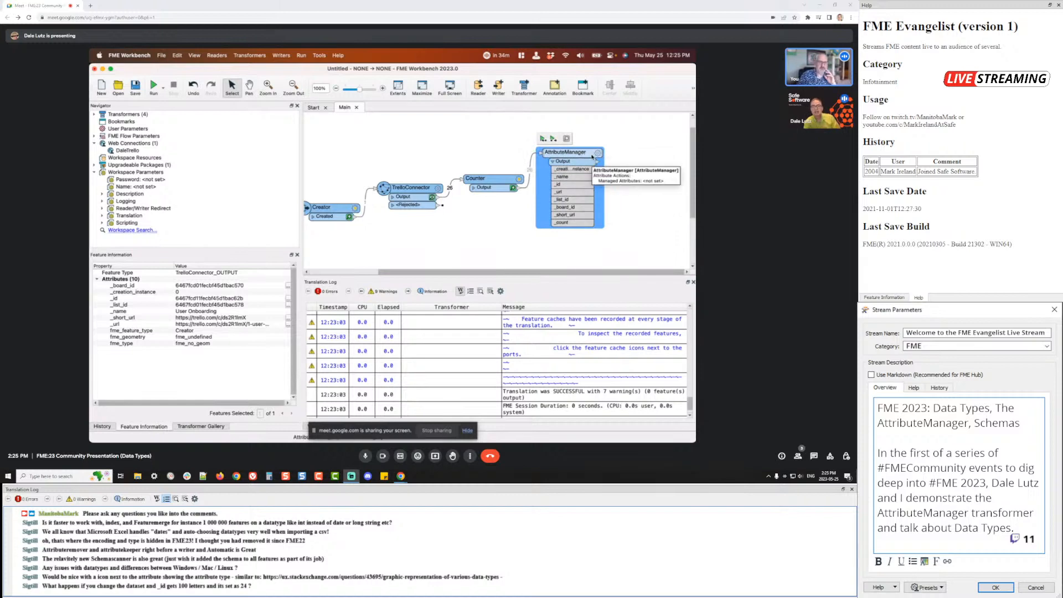
Open the AttributeManager's parameters, remove the _creation_instance attribute and move _count to the first row of the attribute actions
left_click(598, 153)
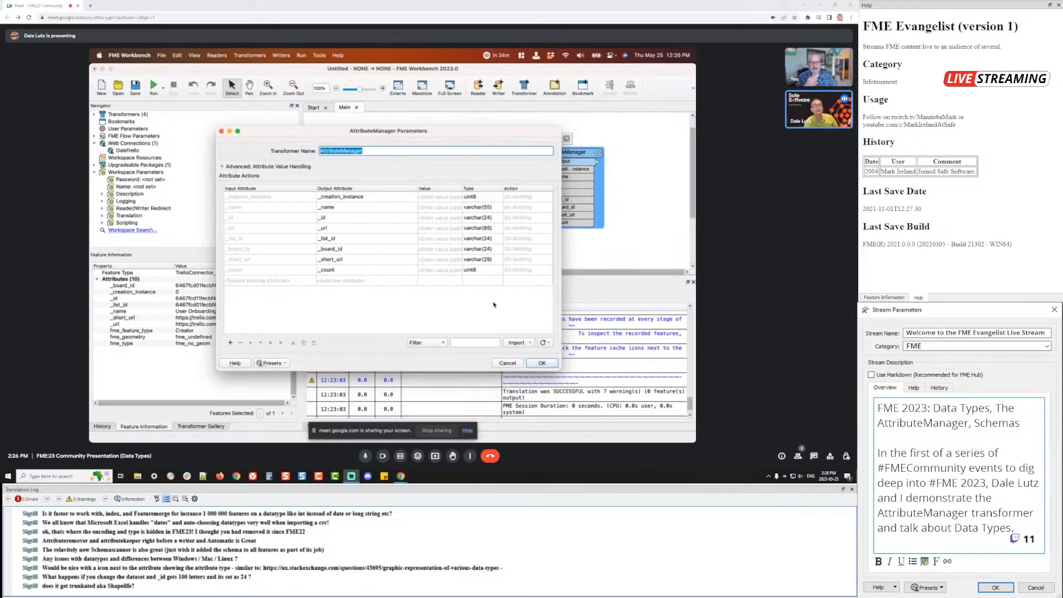
left_click(263, 271)
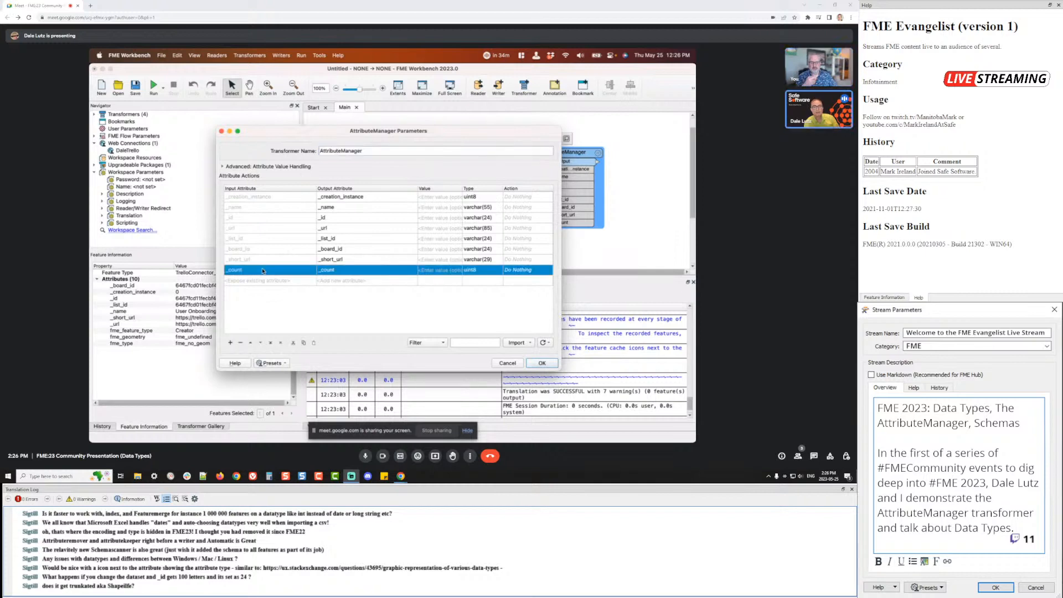
left_click(269, 200)
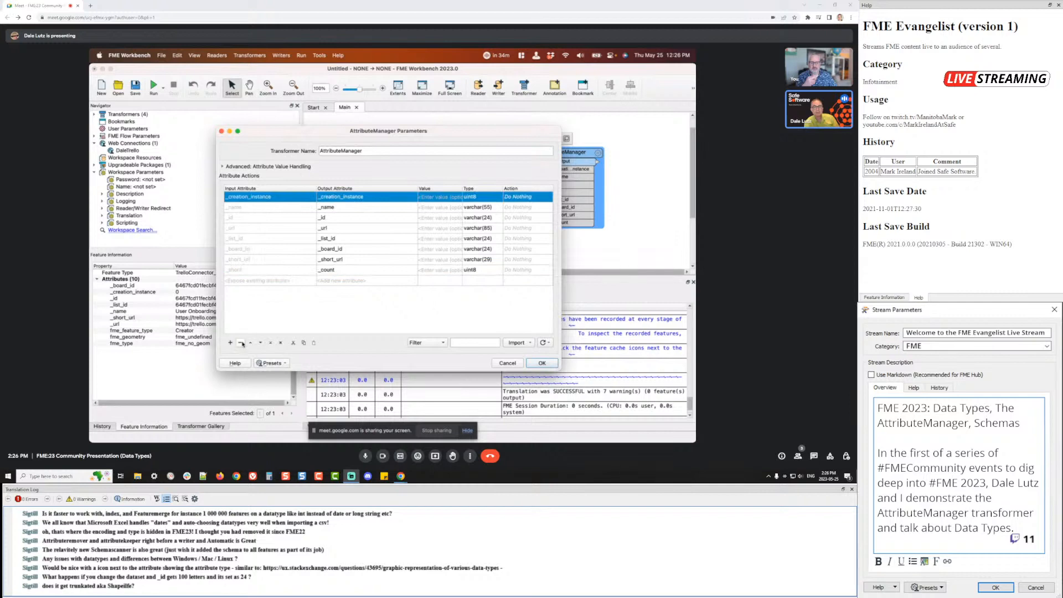
left_click(241, 342)
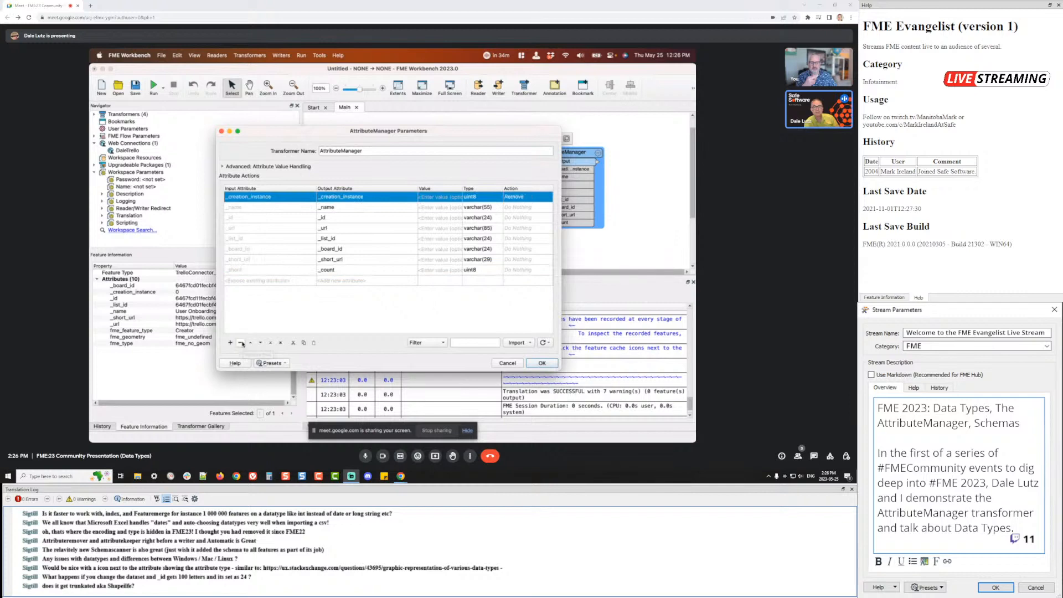
left_click(252, 271)
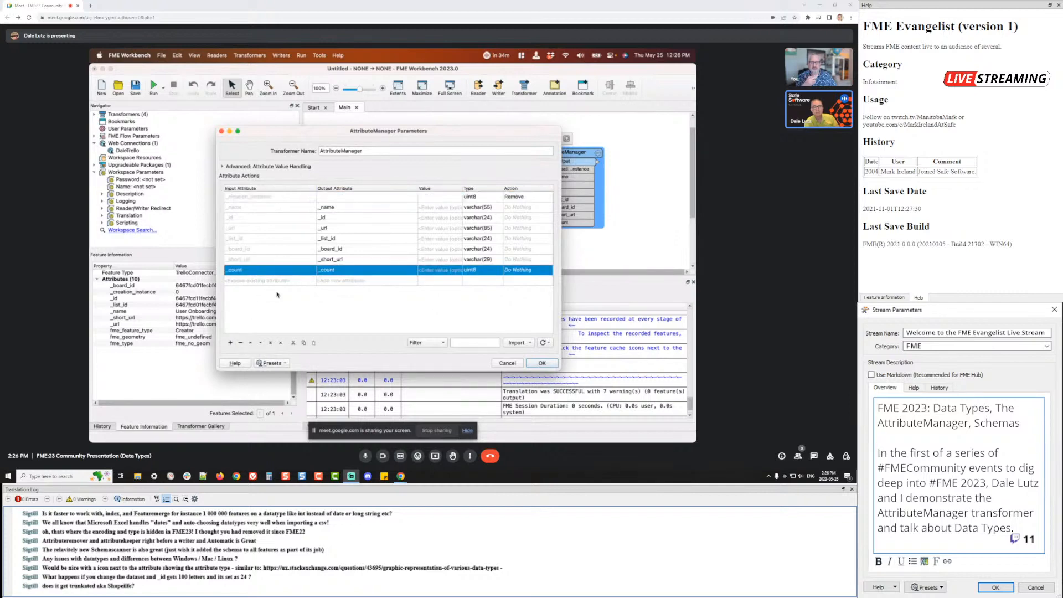
left_click(269, 342)
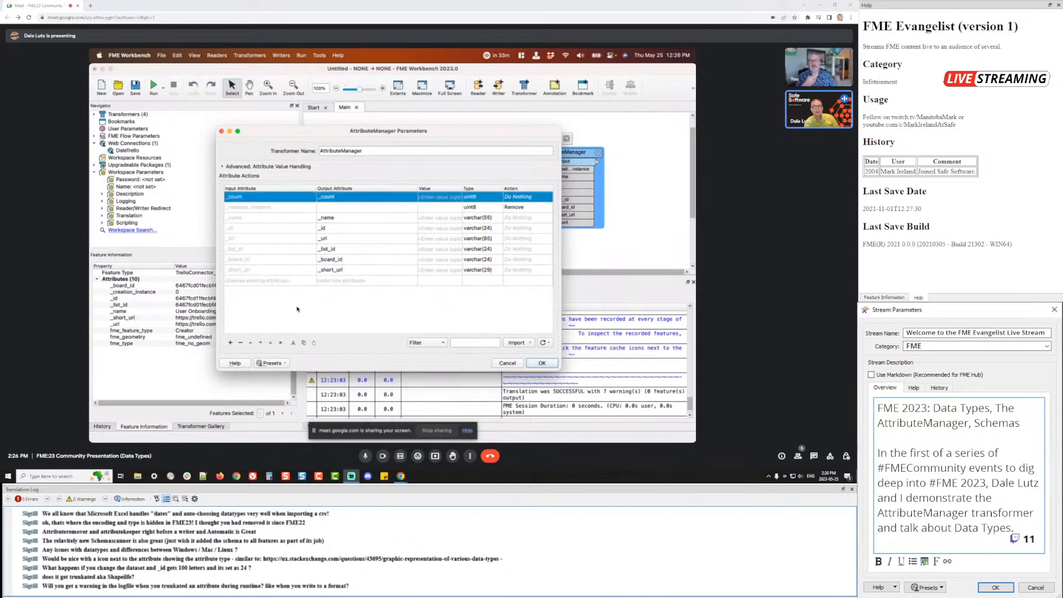
Rename the _count output attribute to Count and accept the AttributeManager parameters
double_click(326, 197)
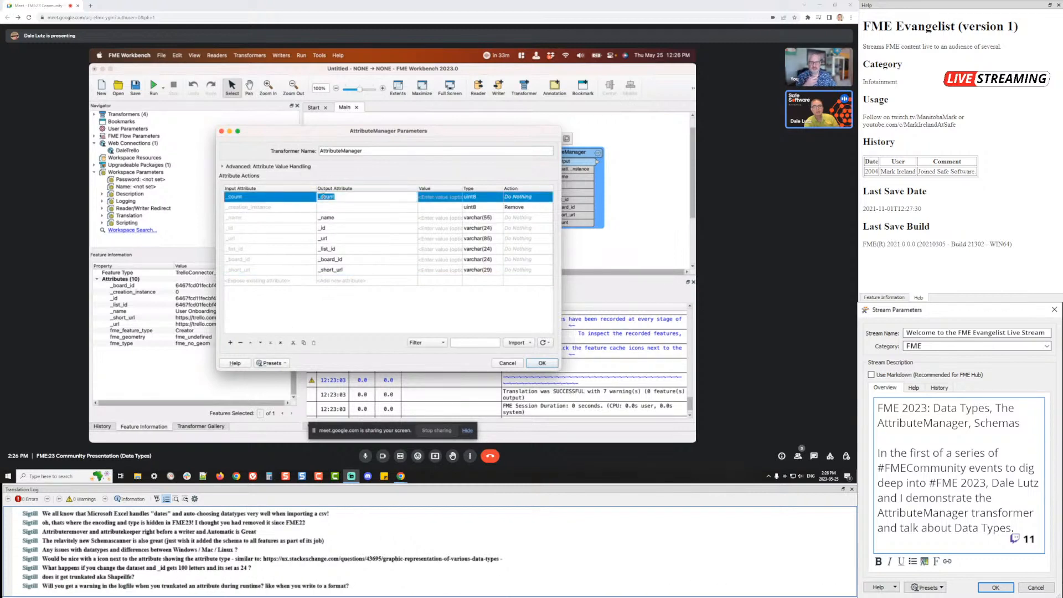
left_click(323, 197)
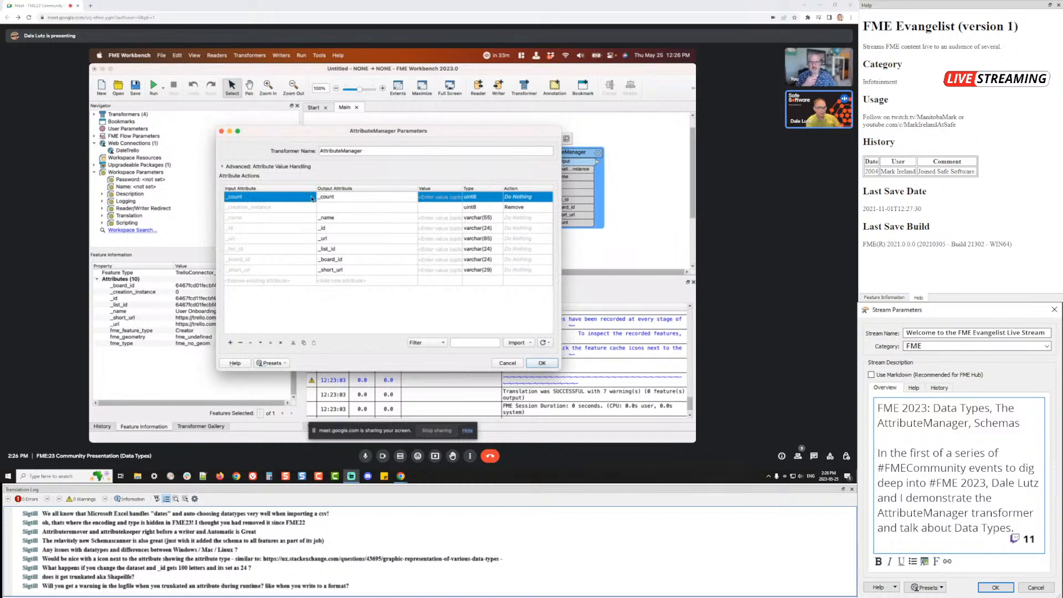
key("shift+Left")
key("shift+Left")
type("C")
left_click(548, 363)
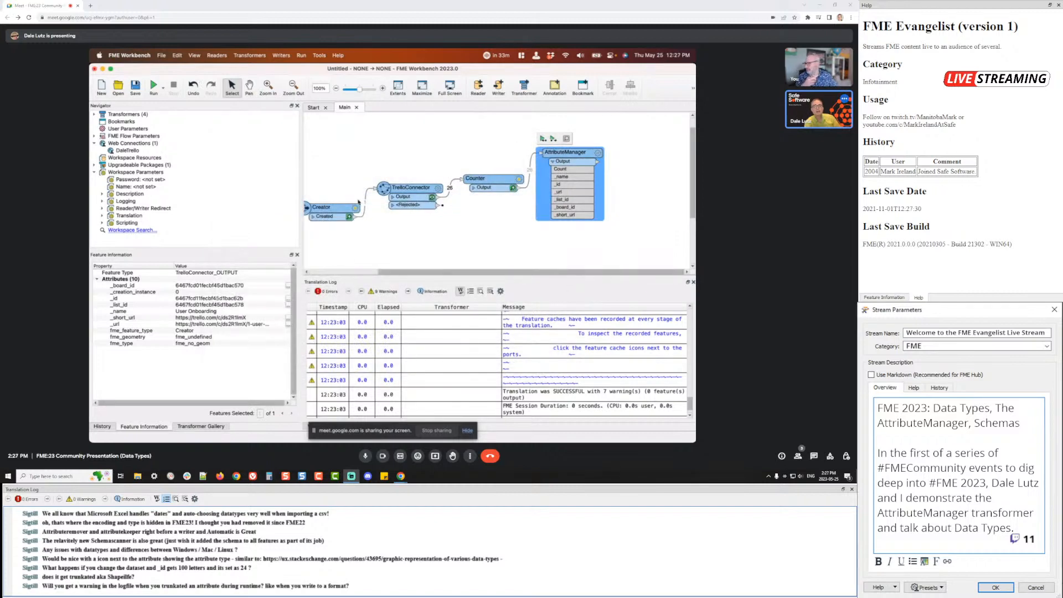
Add a Microsoft Access (JDBC) writer for the trello/cards.mdb dataset with Automatic table definition, accepting its database parameters
left_click(281, 55)
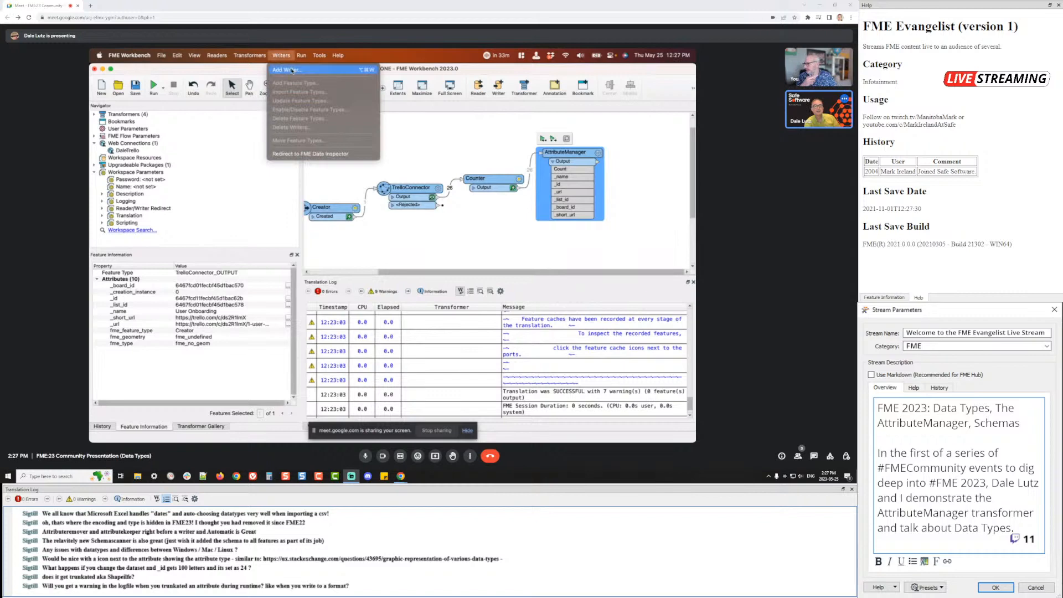
left_click(292, 71)
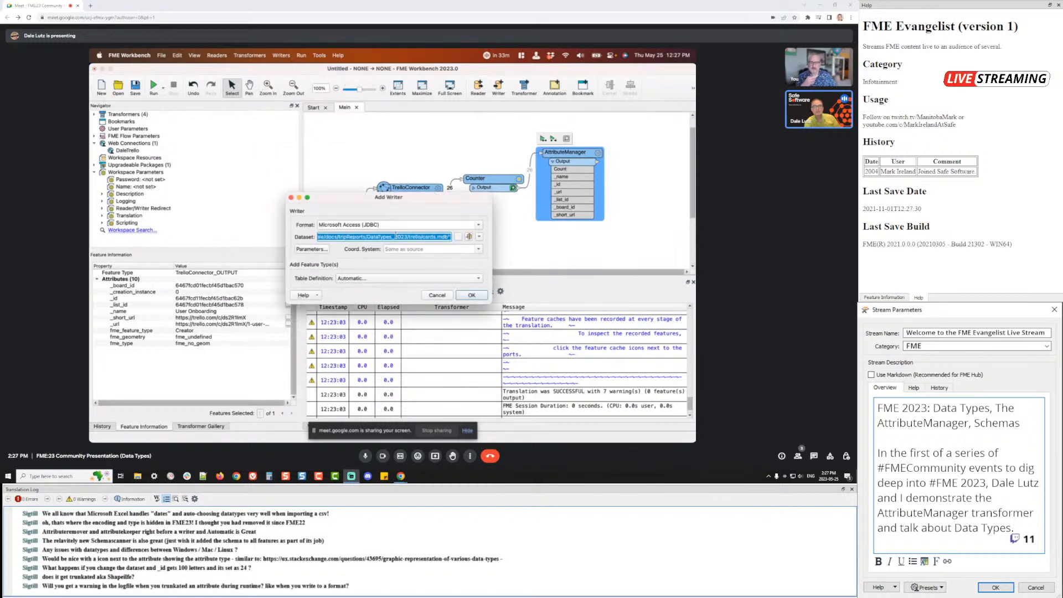
left_click(310, 249)
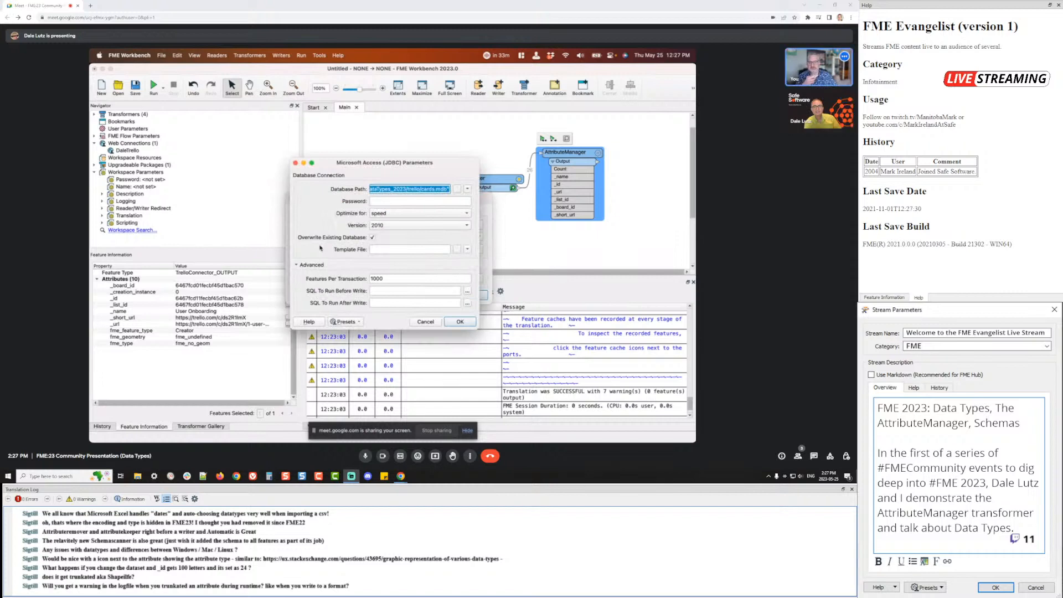
left_click(459, 322)
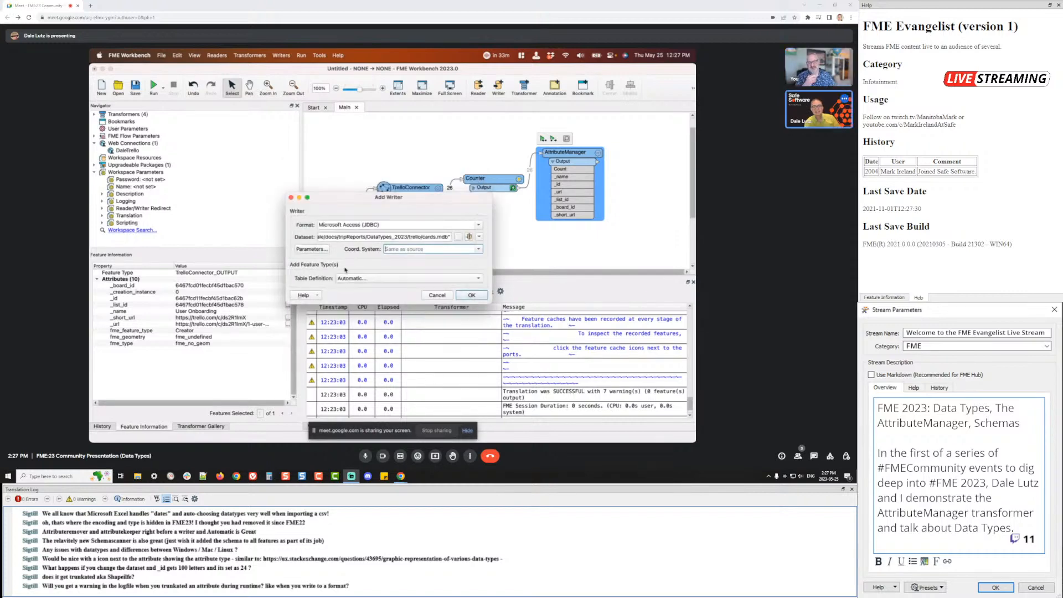
left_click(474, 296)
left_click(473, 296)
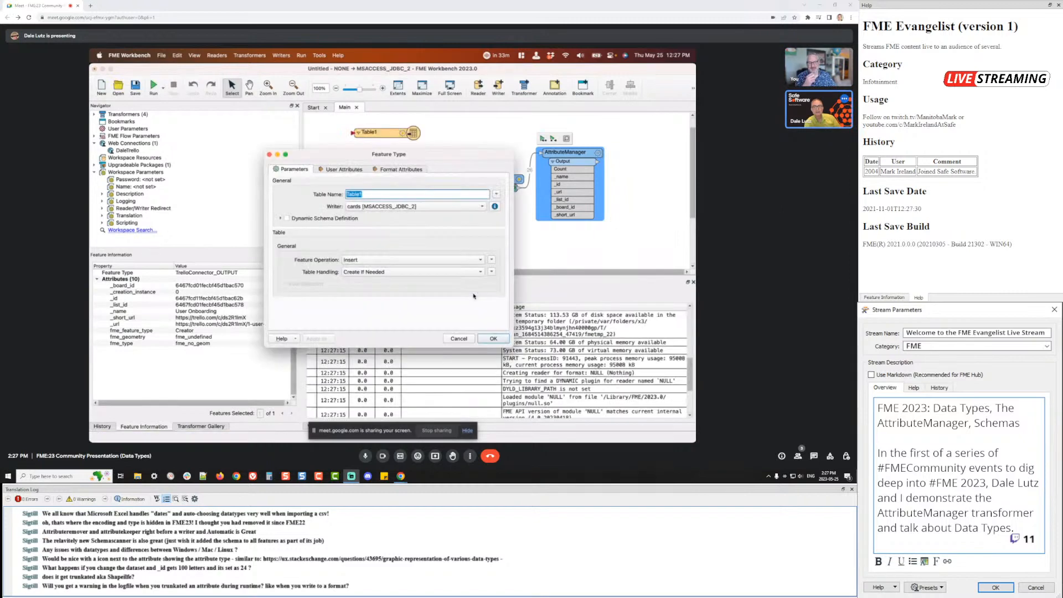
Name the Access writer's table Cards, check its user attribute definition and accept the feature type
type("Cars")
key("BackSpace")
type("ds")
left_click(347, 171)
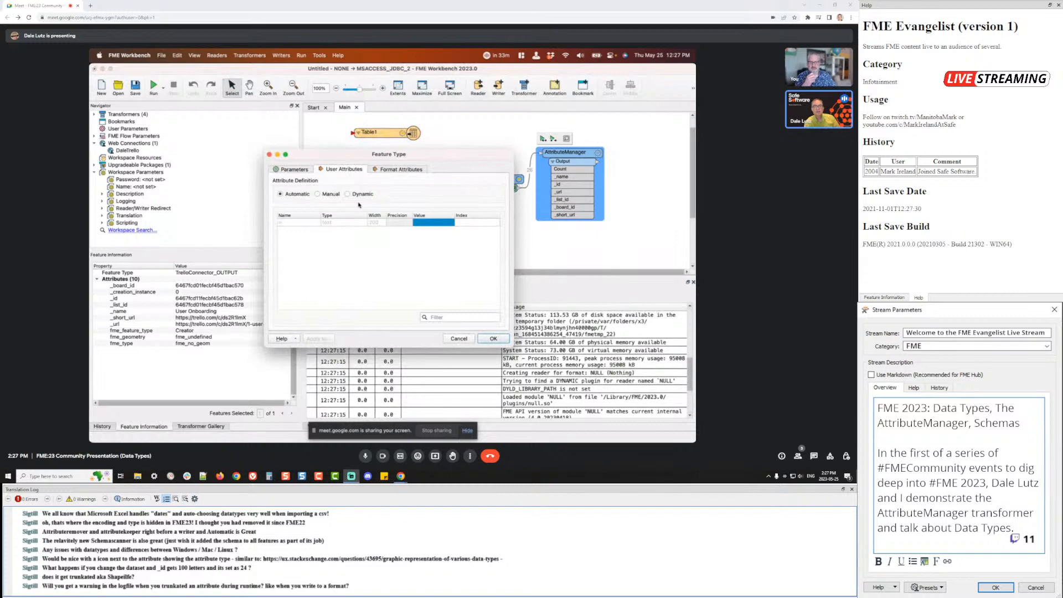
left_click(491, 339)
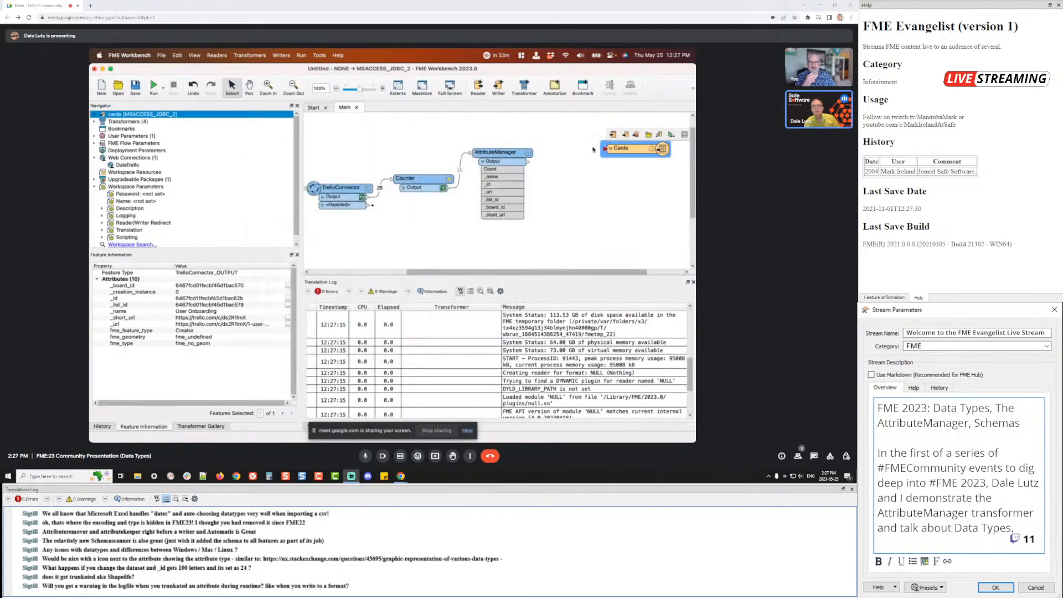
Connect the AttributeManager's Output port to the Cards feature type and review the types of its user attributes
left_click_drag(605, 149, 527, 162)
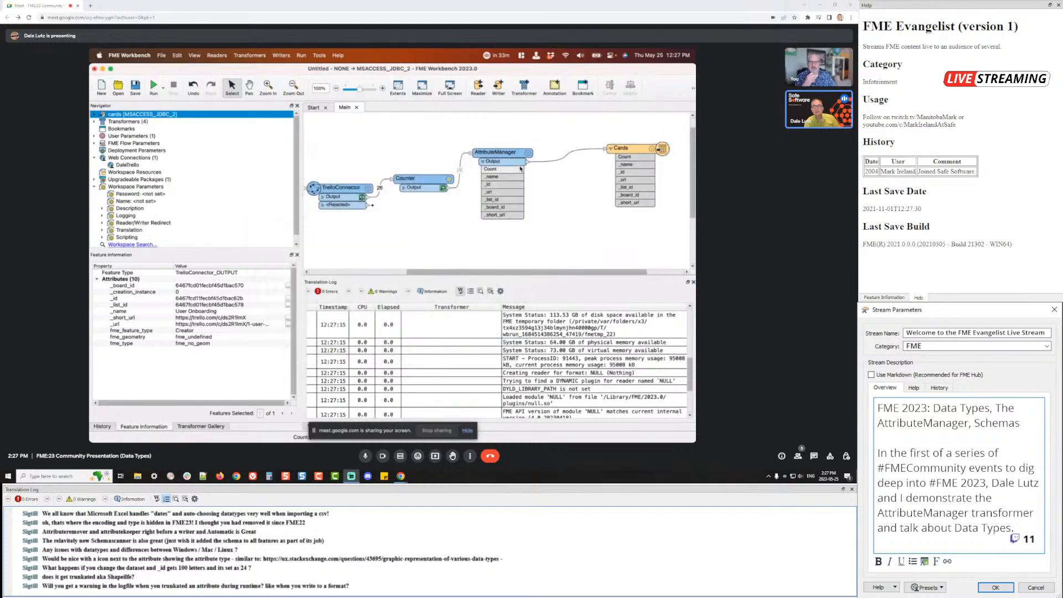
double_click(631, 164)
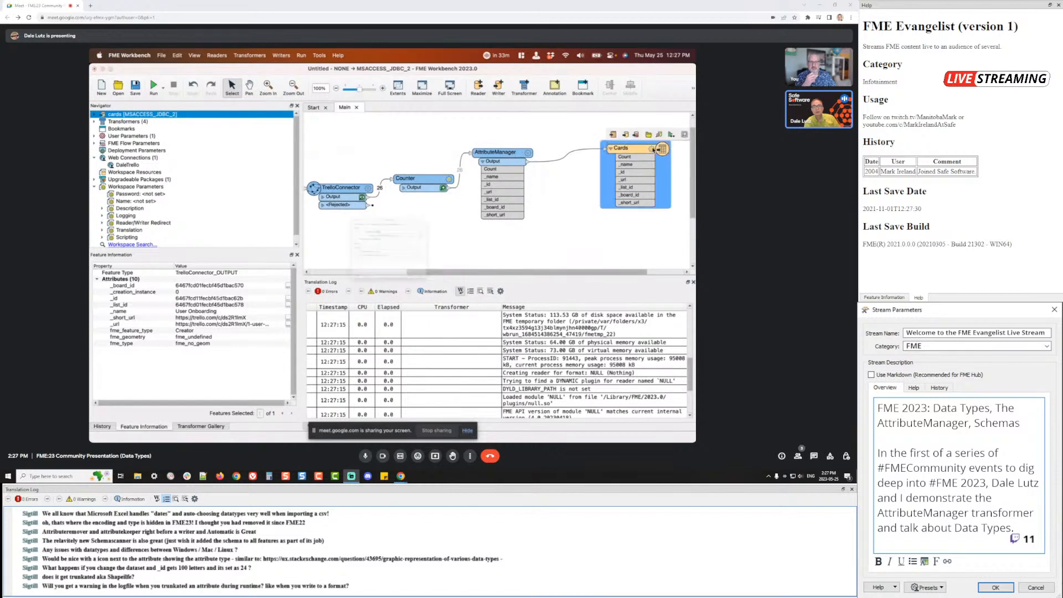
left_click(345, 170)
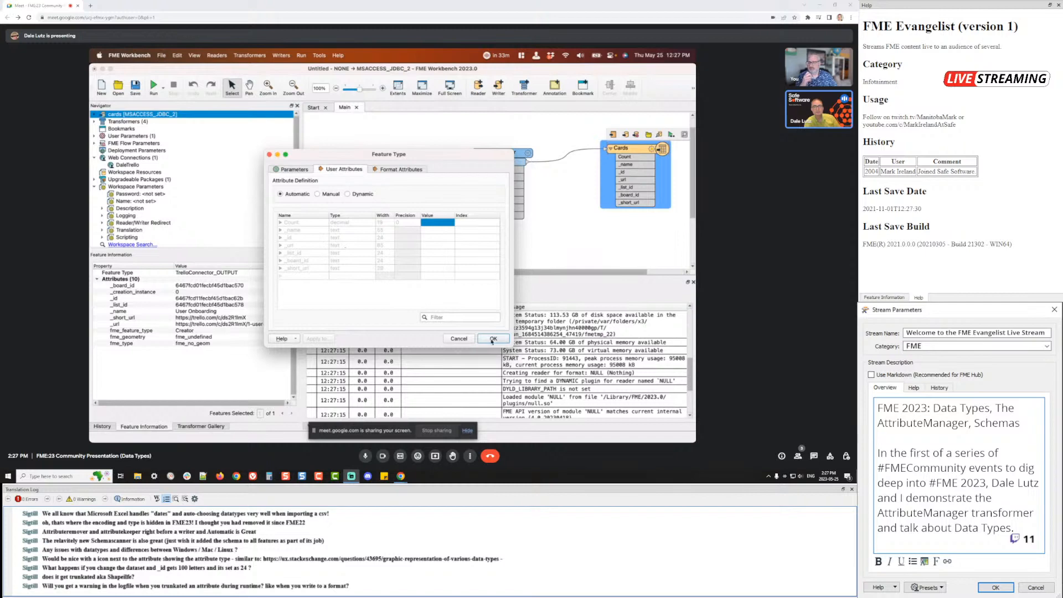
left_click(464, 339)
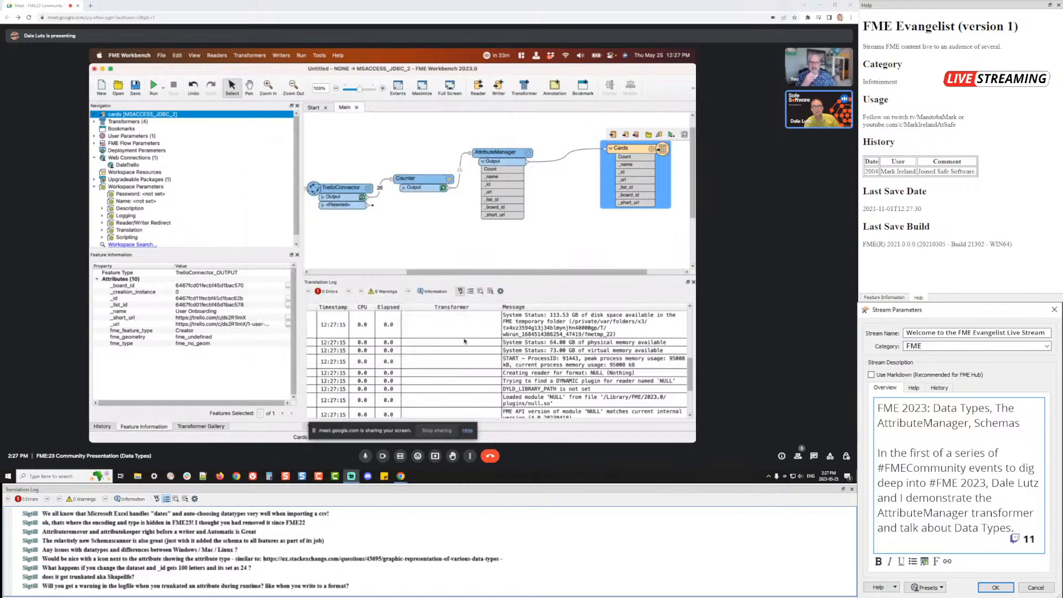
Start adding a second writer and set its format to dBase (DBF)
left_click(281, 56)
left_click(292, 65)
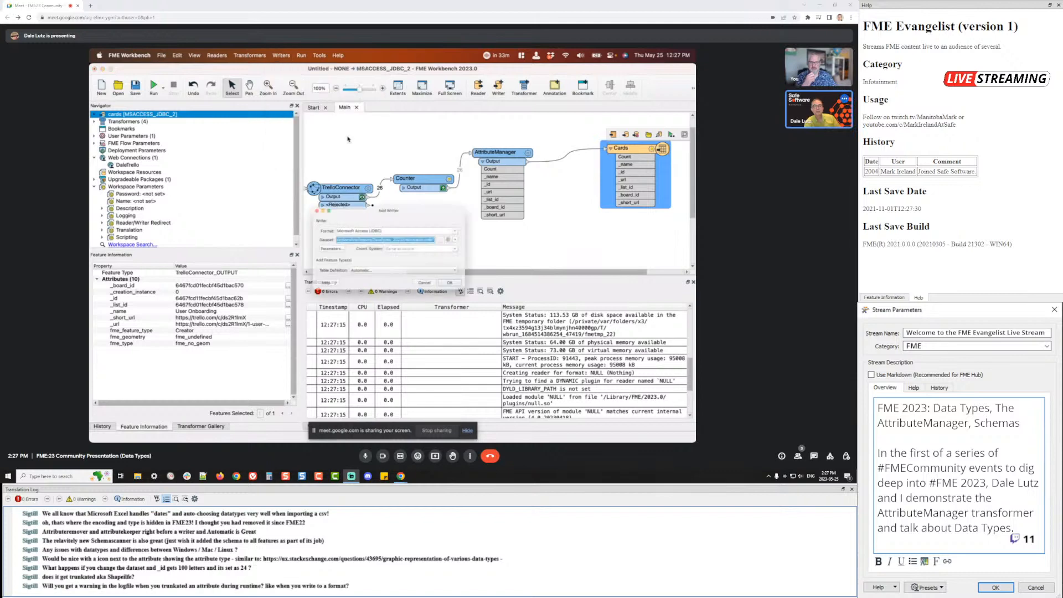
double_click(352, 224)
type("d")
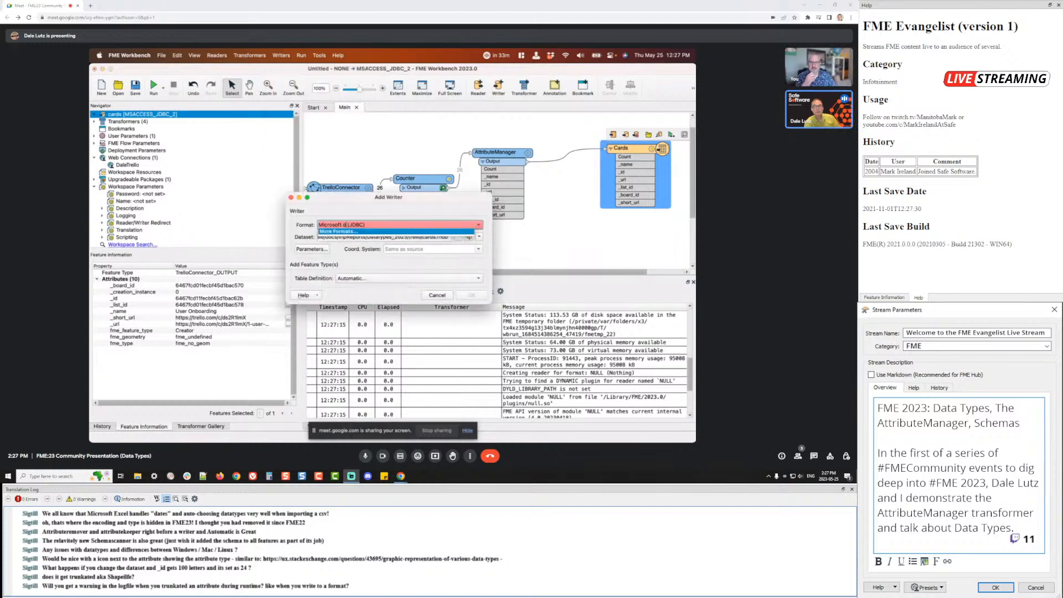
double_click(351, 225)
key("super+a")
type("dbf")
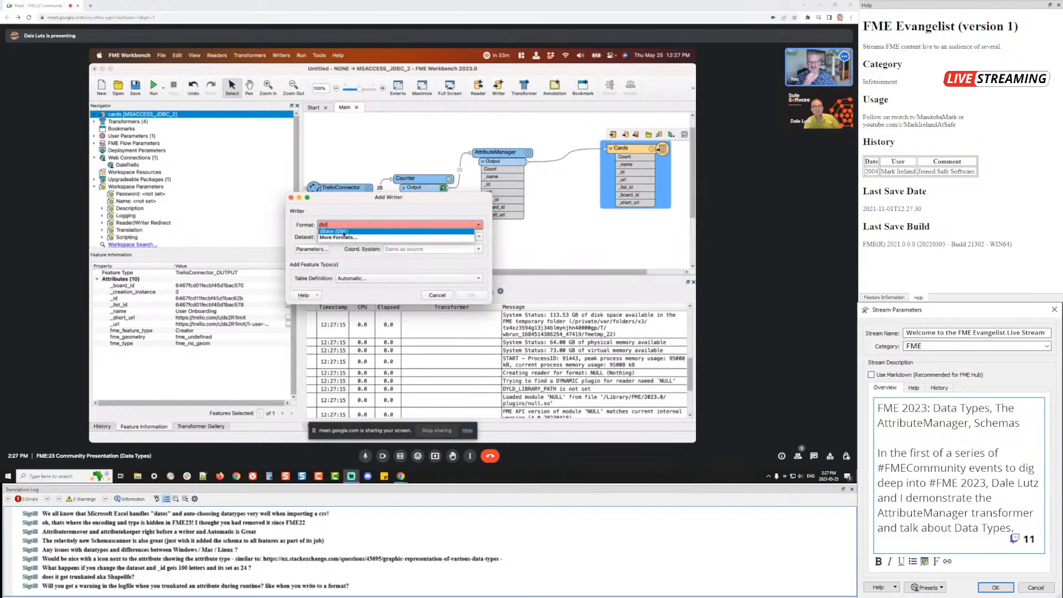
left_click(343, 231)
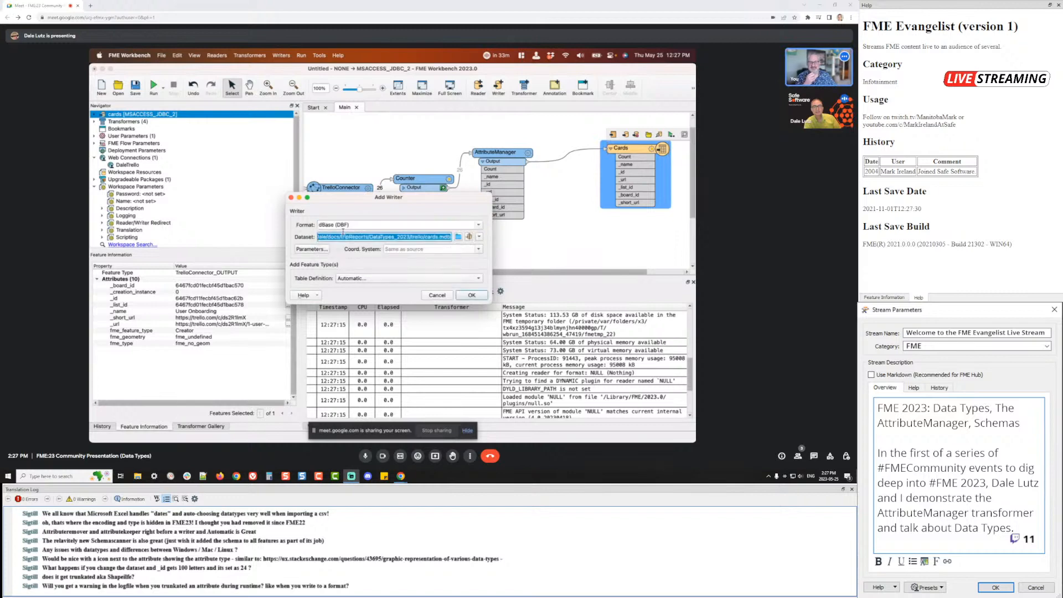
Set the dBase writer's dataset path to end in trello/cards without an extension, and name its table CardsDBF
left_click(421, 237)
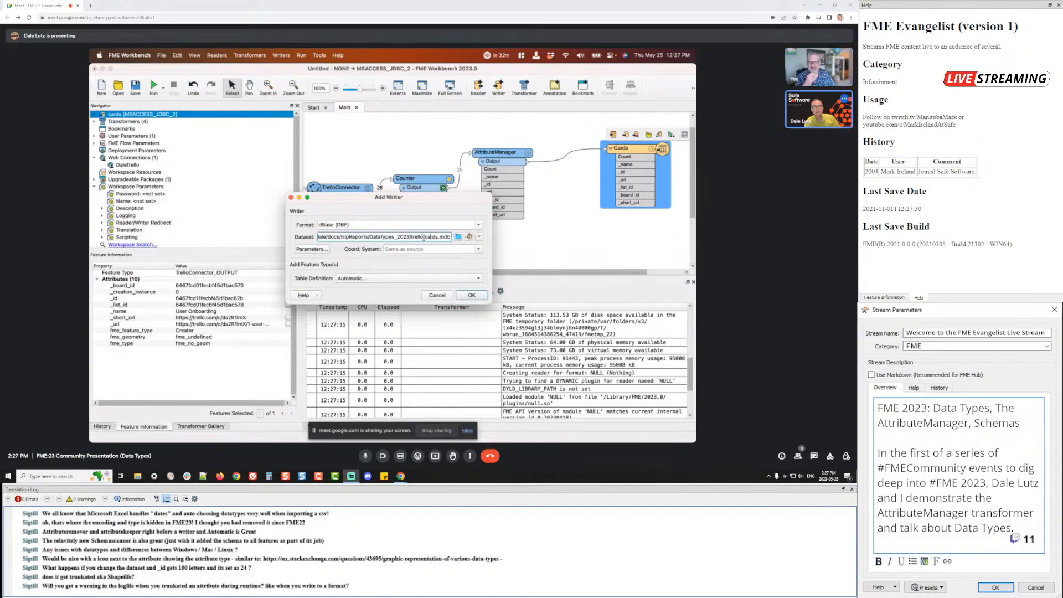
left_click_drag(438, 237, 468, 239)
key("BackSpace")
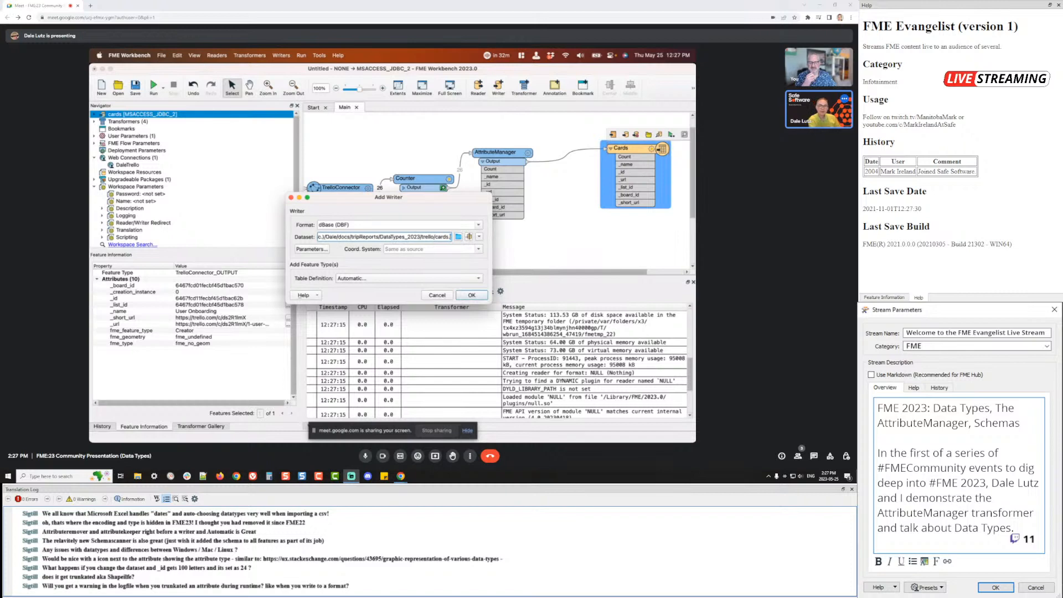
key("BackSpace")
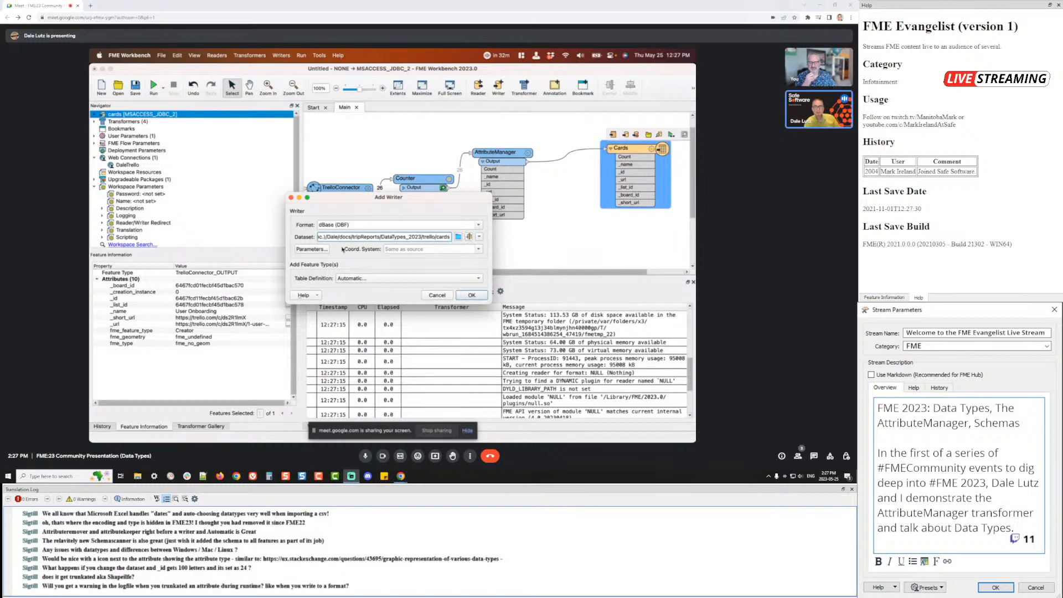
left_click(456, 297)
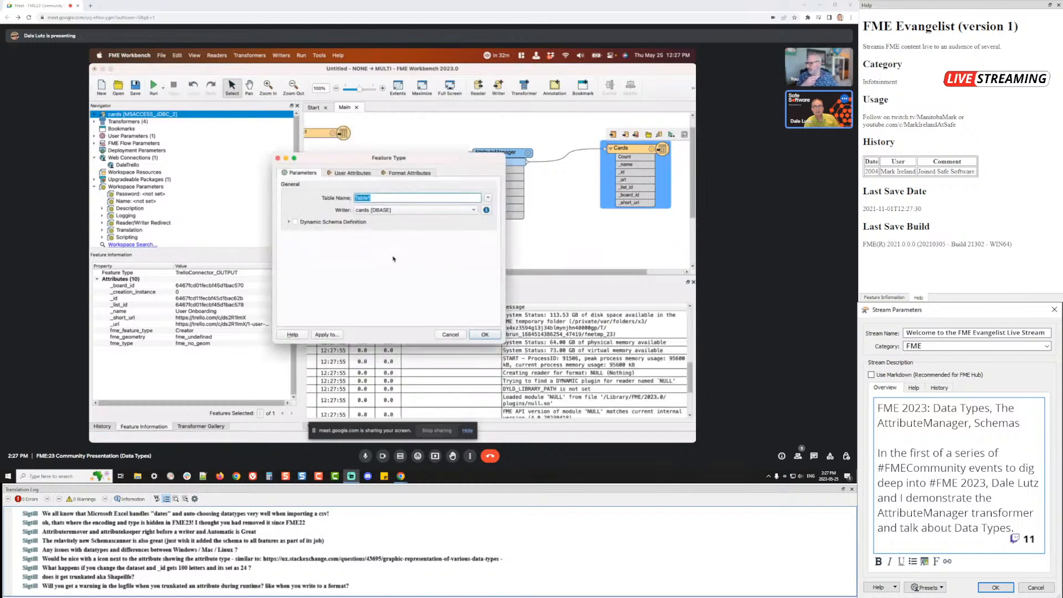
type("CardsDBF")
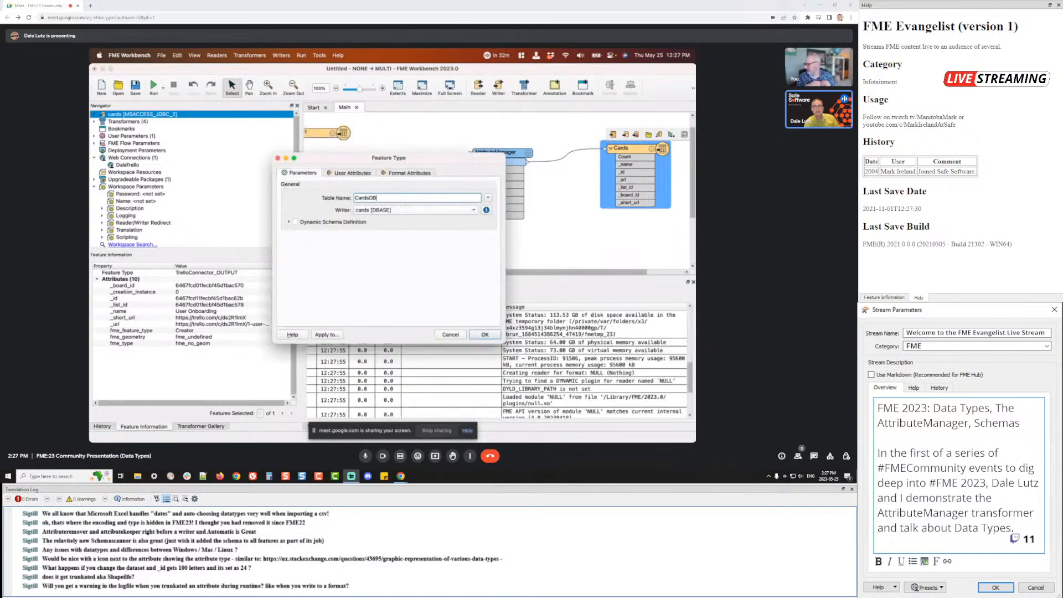
left_click(485, 334)
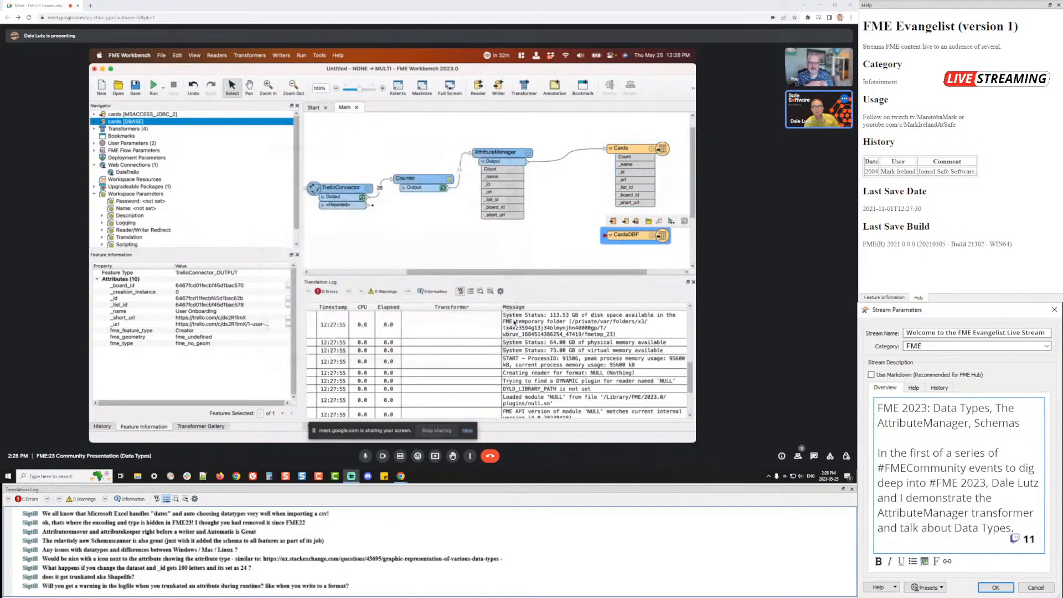
Connect the AttributeManager's Output port to CardsDBF and arrange the Cards and CardsDBF feature types so both fit on the canvas
left_click_drag(605, 236, 632, 211)
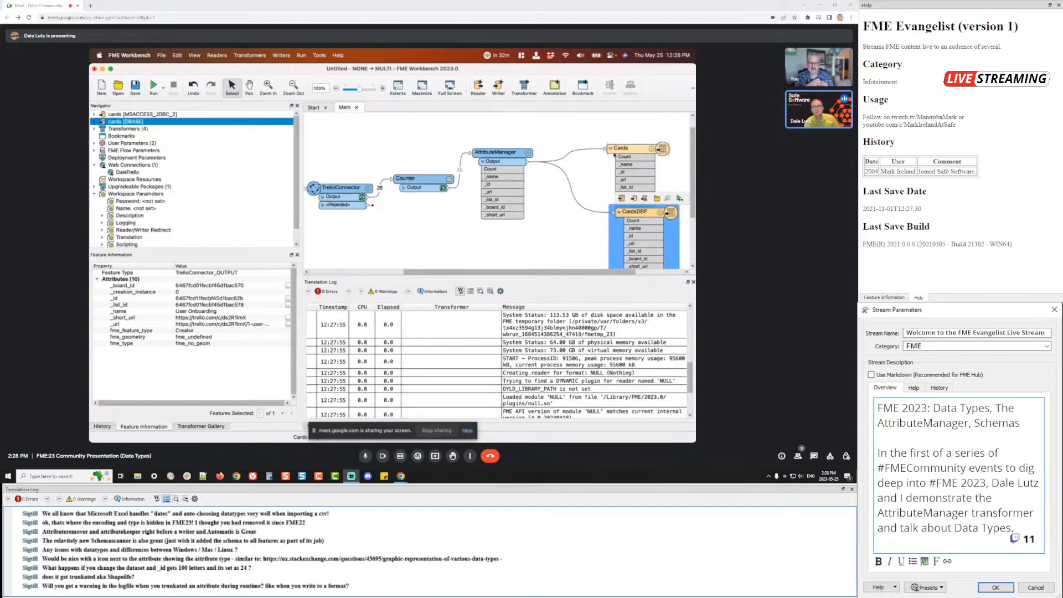
left_click_drag(629, 148, 580, 128)
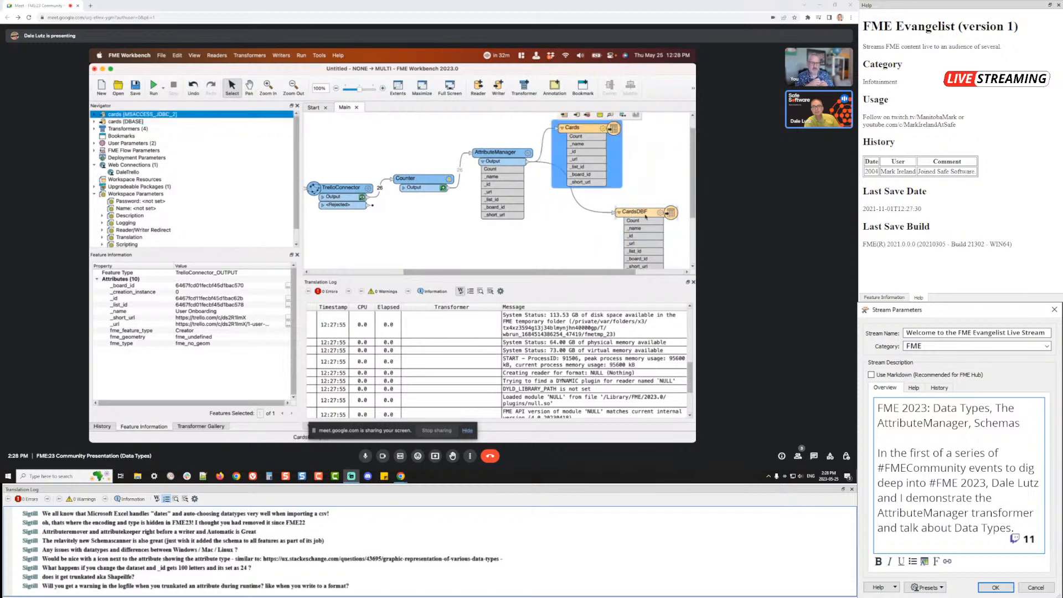
left_click_drag(645, 213, 648, 191)
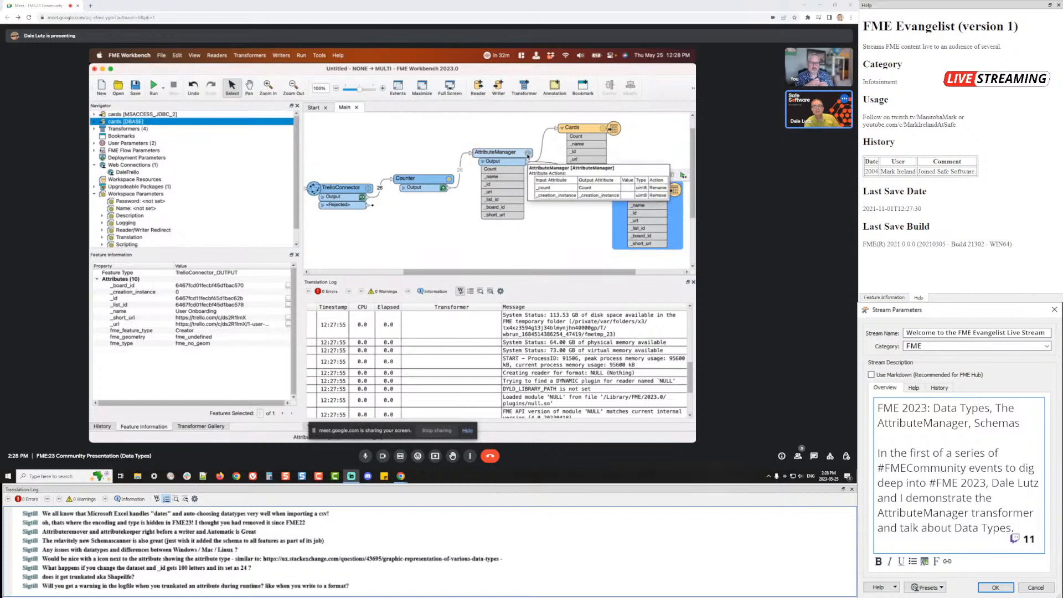
Rename the _name attribute to Name and remove the _board_id attribute in the AttributeManager
left_click(527, 157)
left_click(342, 221)
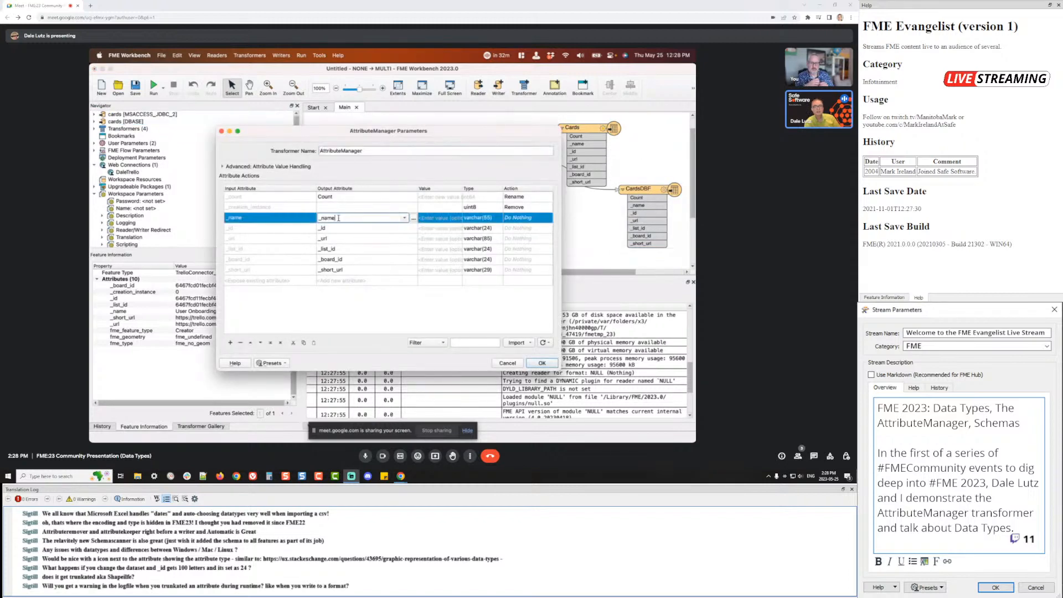
double_click(350, 219)
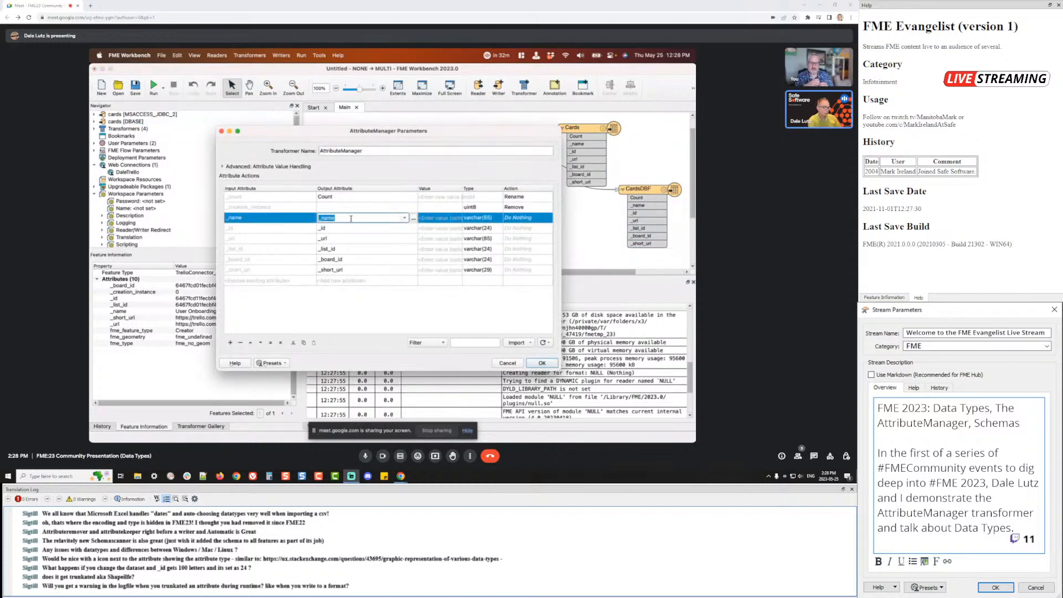
type("Name")
left_click(340, 259)
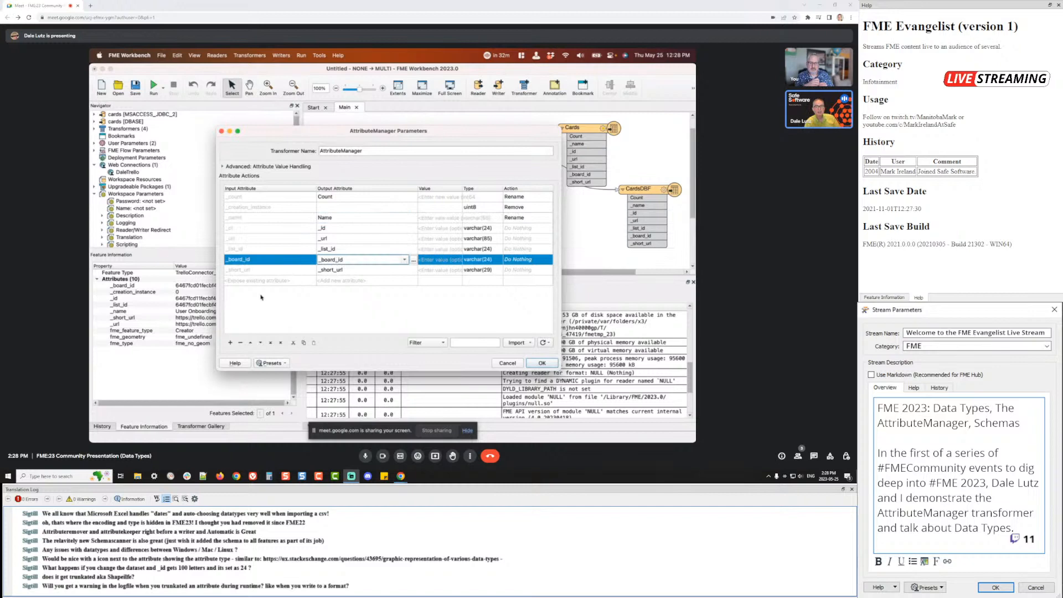
left_click(241, 342)
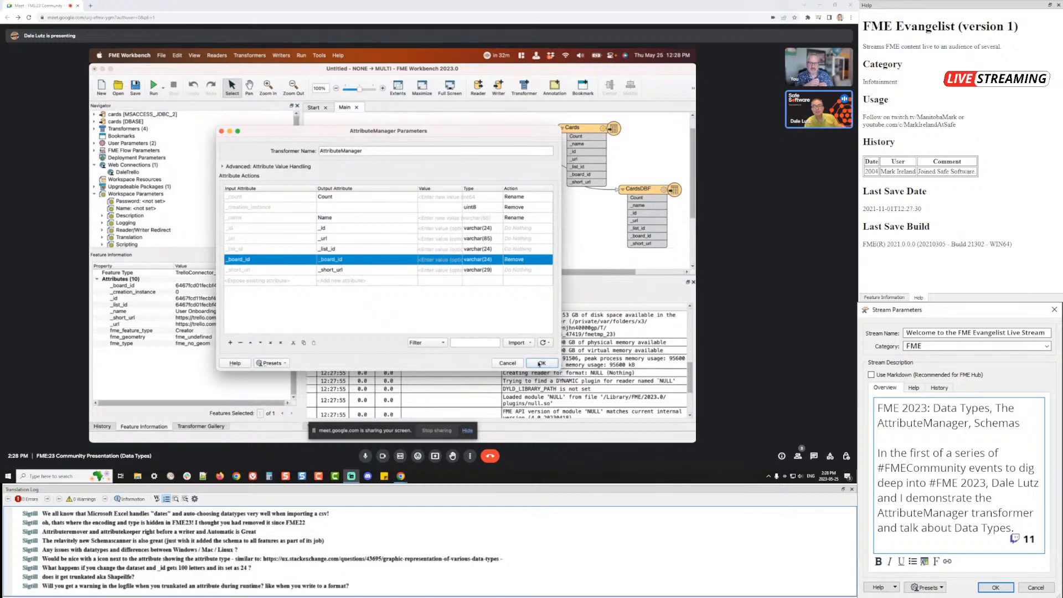
left_click(541, 364)
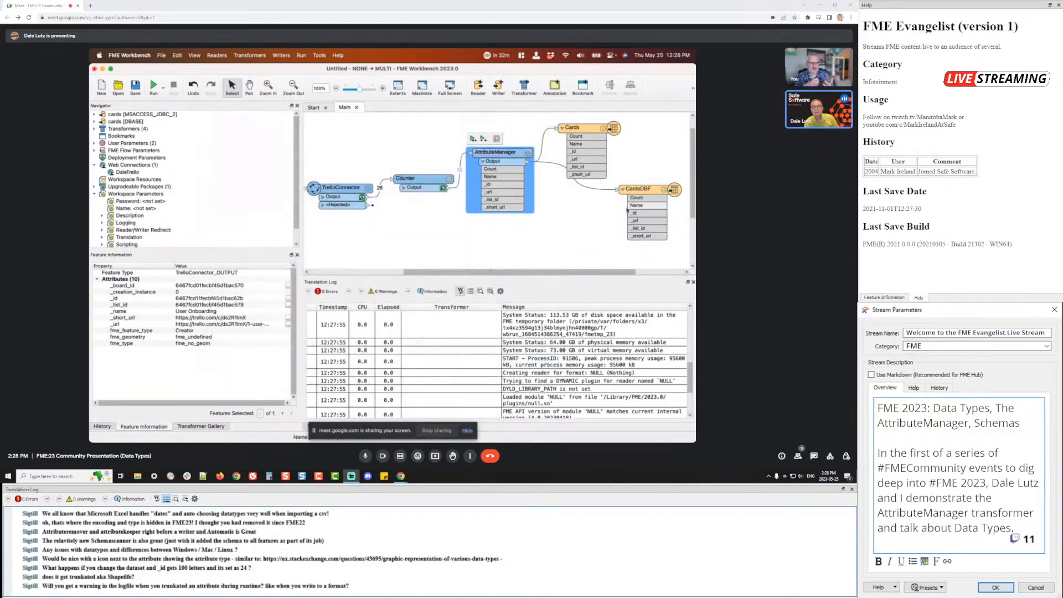
Align the CardsDBF feature type directly below Cards and shift both slightly away from the AttributeManager
left_click_drag(634, 197, 578, 193)
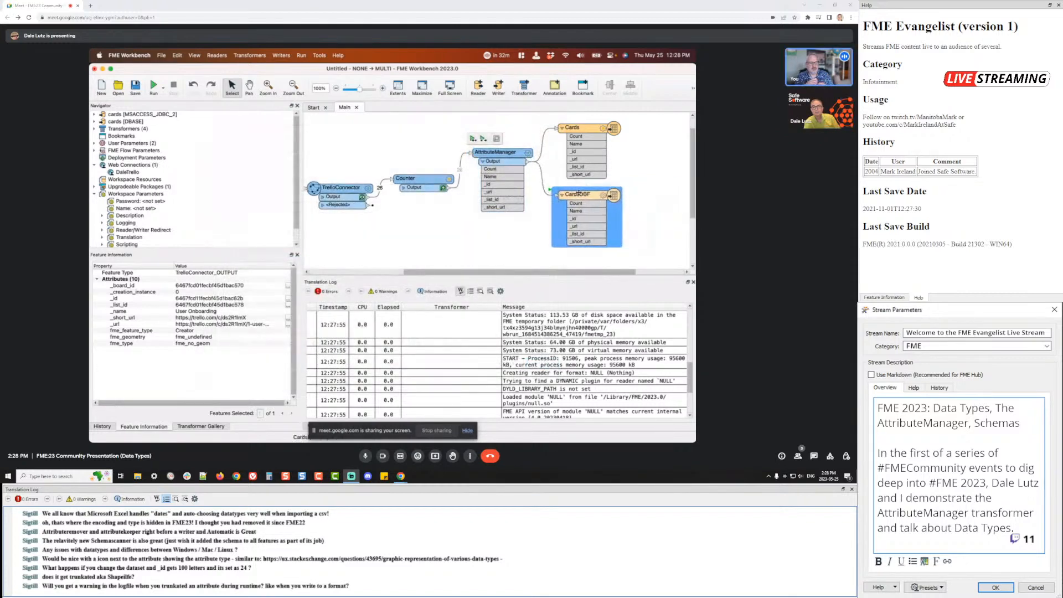
left_click(654, 201)
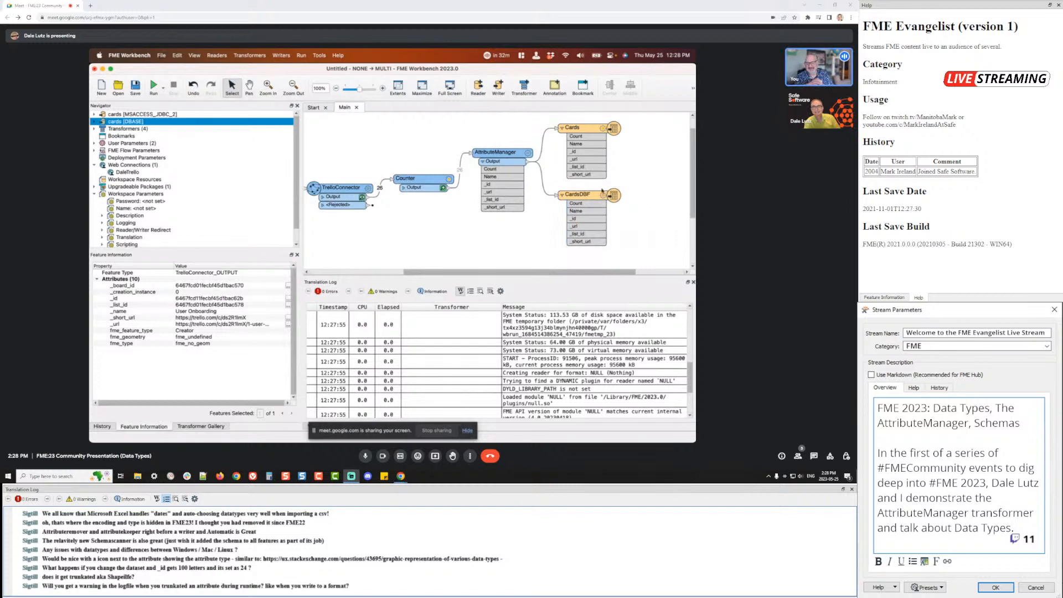
left_click_drag(537, 115, 641, 241)
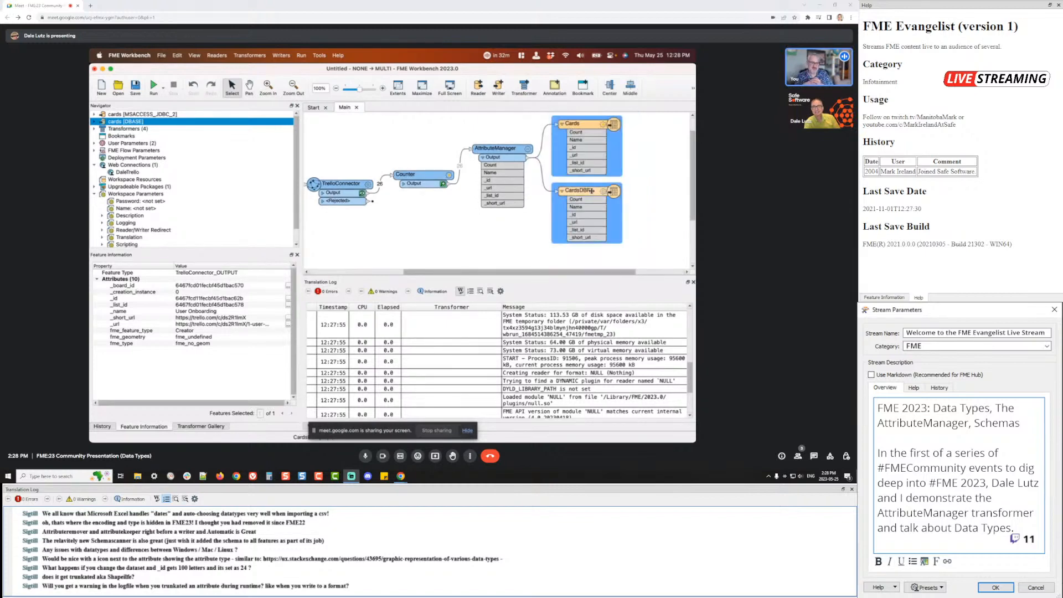
mouse_move(591, 190)
left_mouse_down()
mouse_move(621, 190)
mouse_move(607, 189)
left_mouse_up()
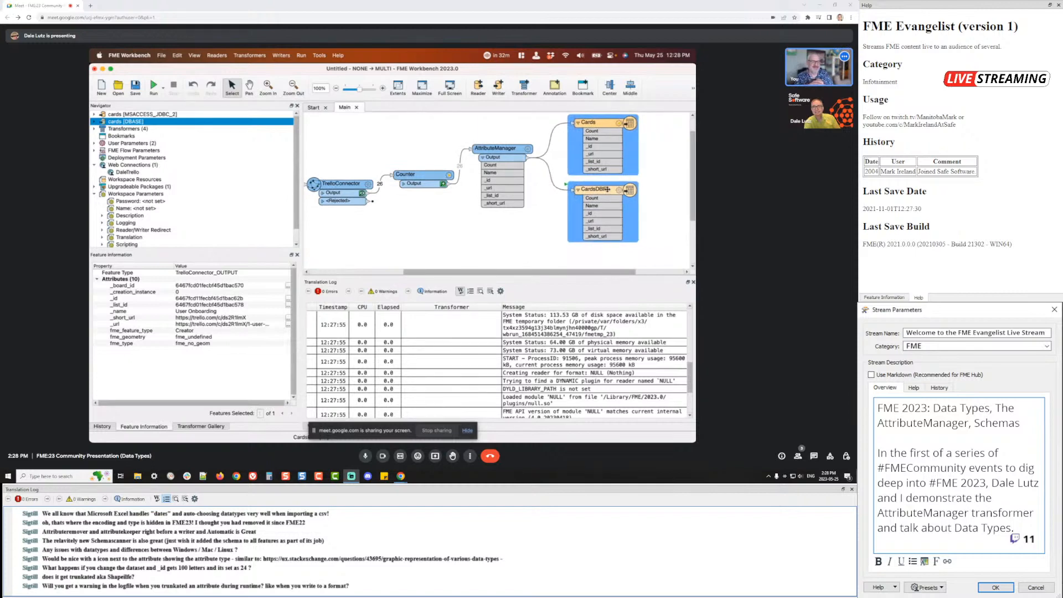
left_click(532, 244)
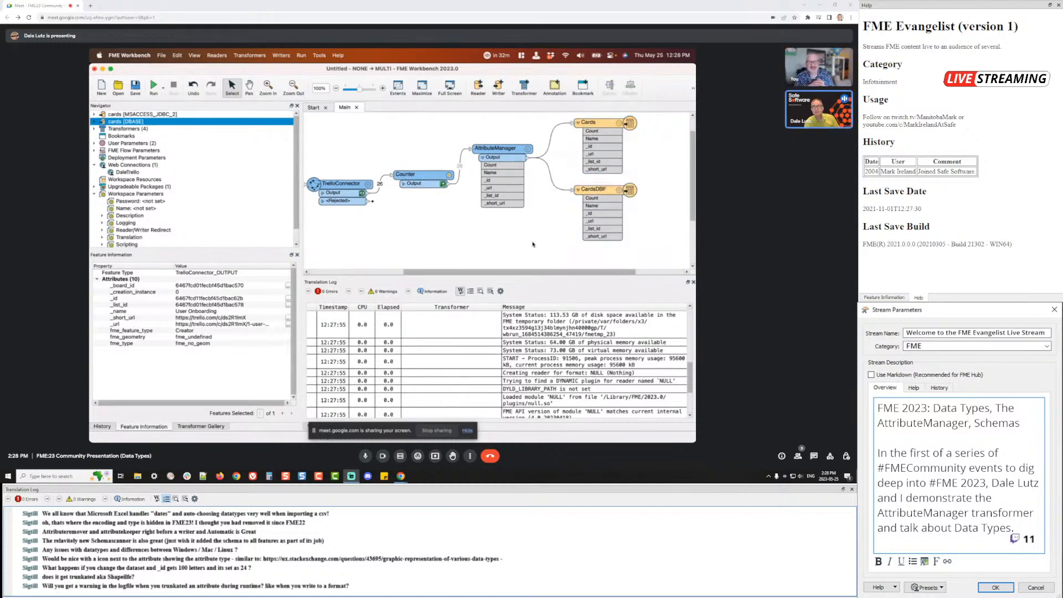
scroll(532, 244, "up", 1)
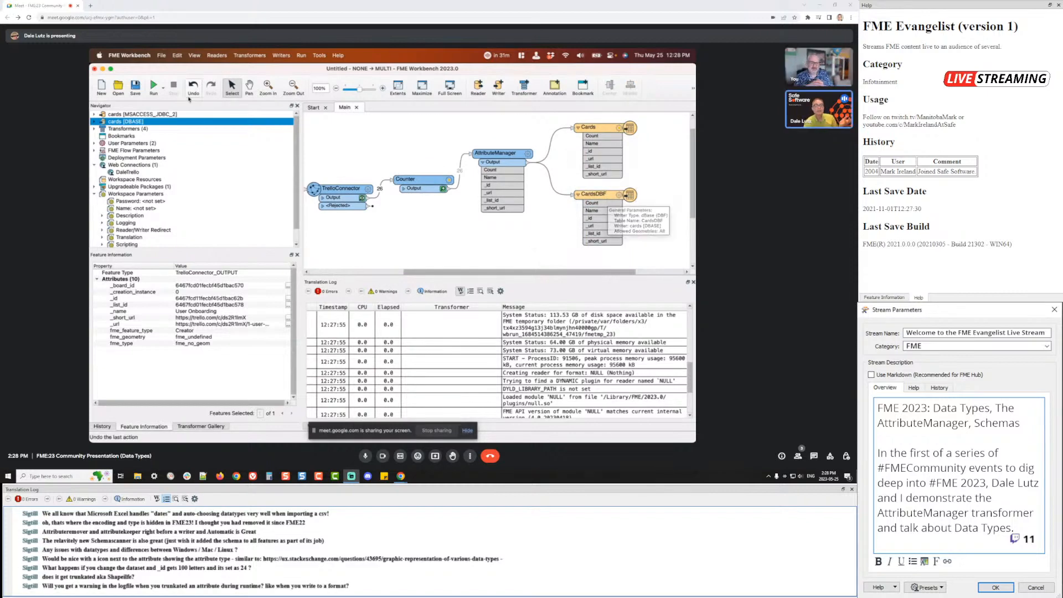
Run the workspace and inspect several records of the written CardsDBF table in Visual Preview
left_click(154, 85)
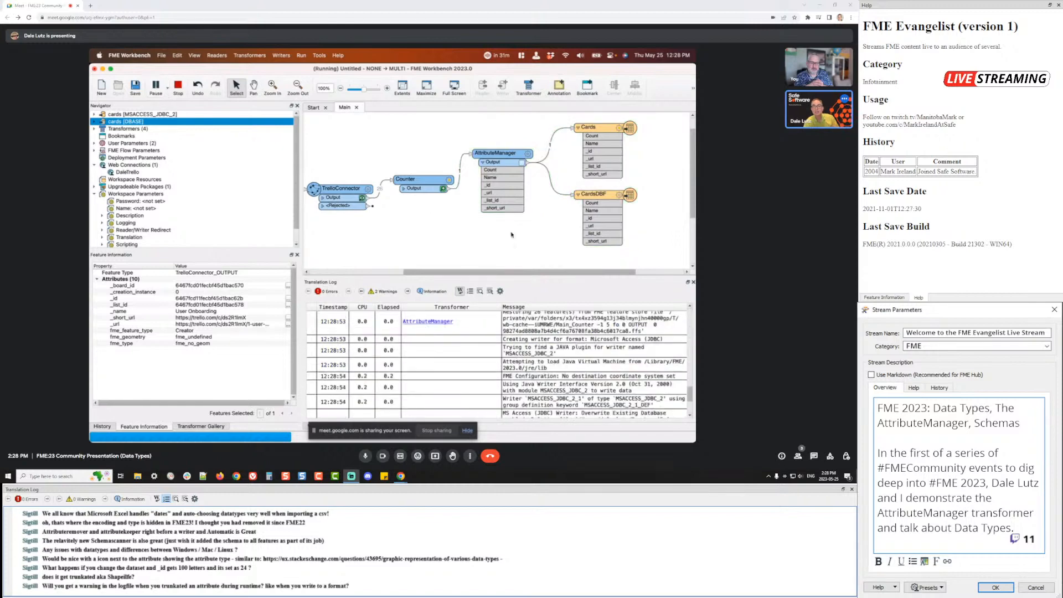
left_click(599, 197)
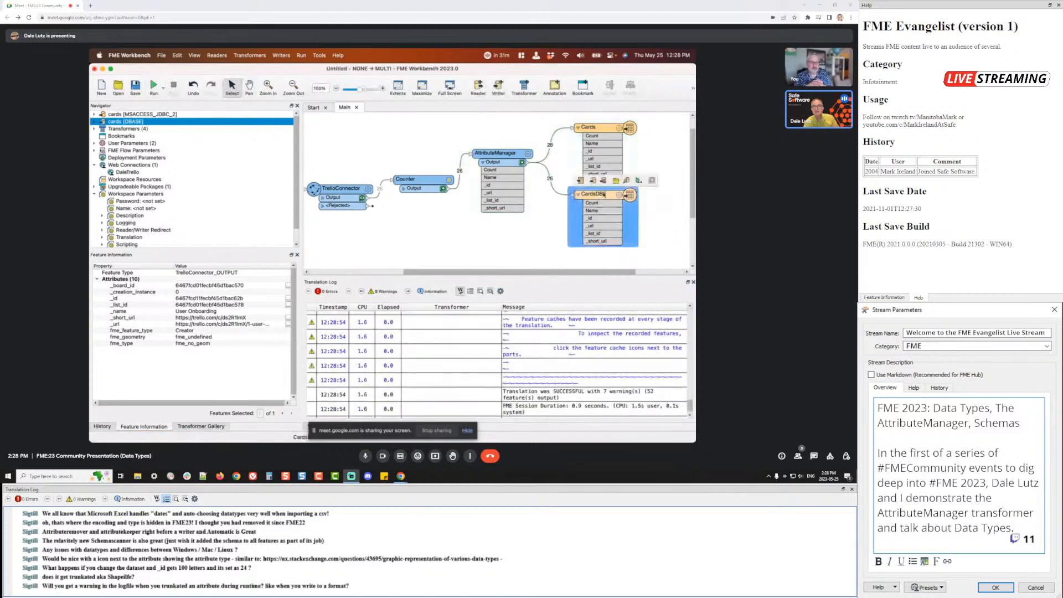
left_click(628, 180)
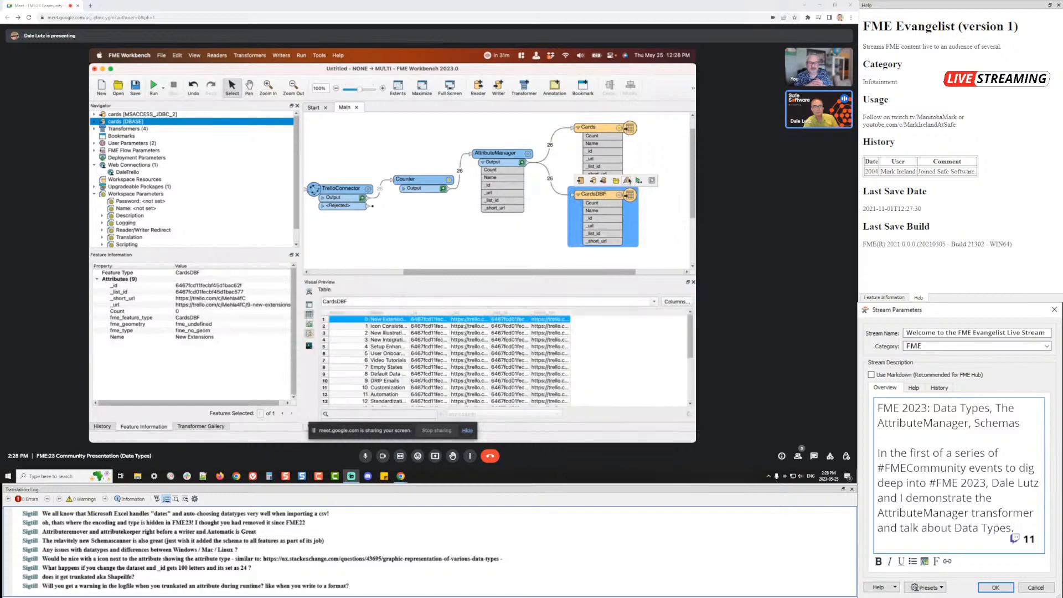
left_click(435, 348)
left_click(436, 368)
left_click(437, 348)
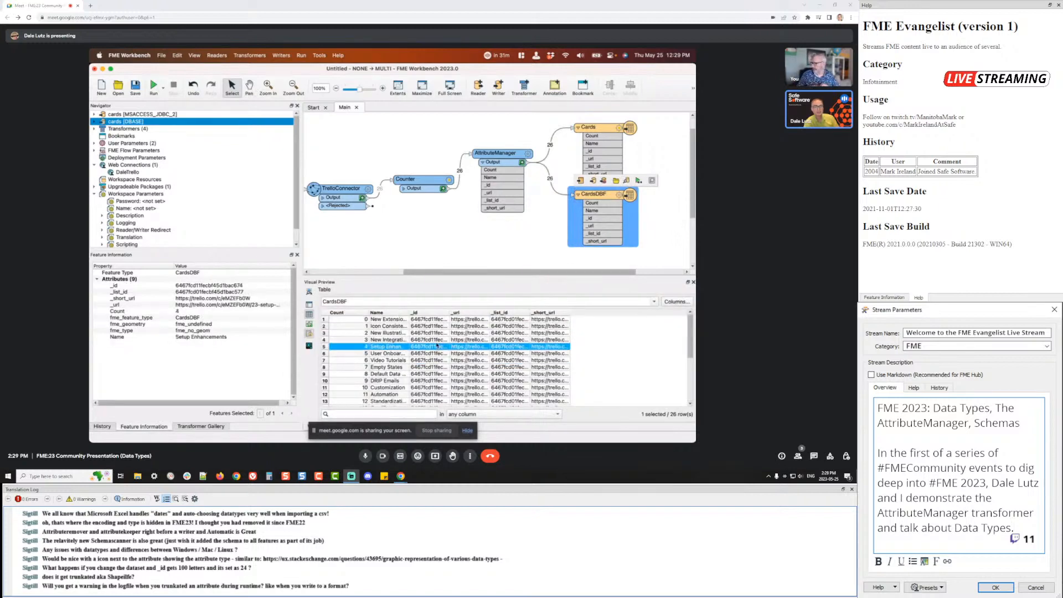
left_click(437, 359)
left_click(443, 339)
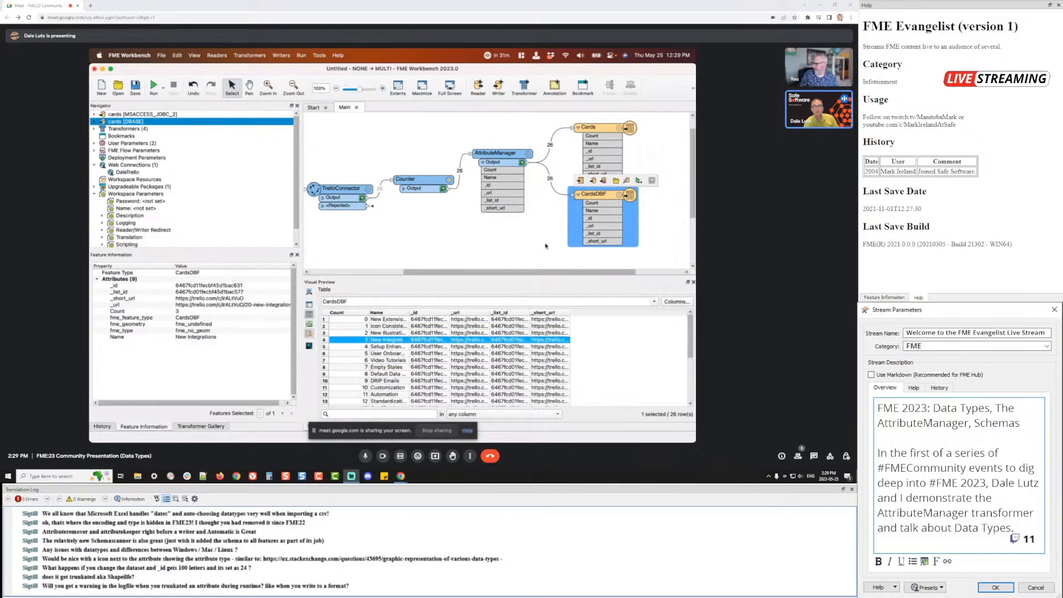
Inspect the written Access Cards table and several of its records in Visual Preview
left_click(617, 130)
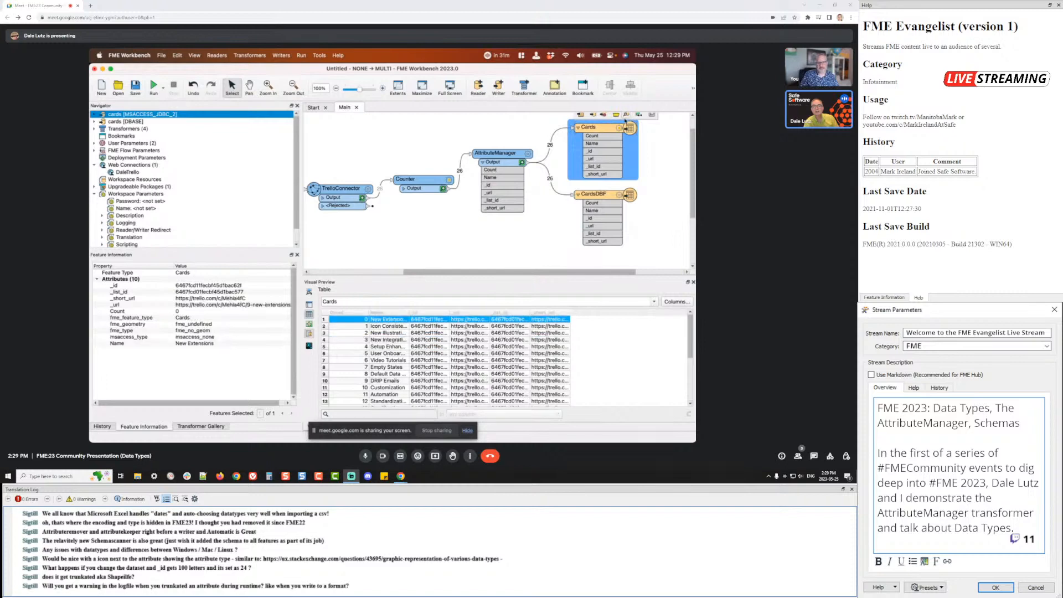
left_click(449, 374)
left_click(446, 353)
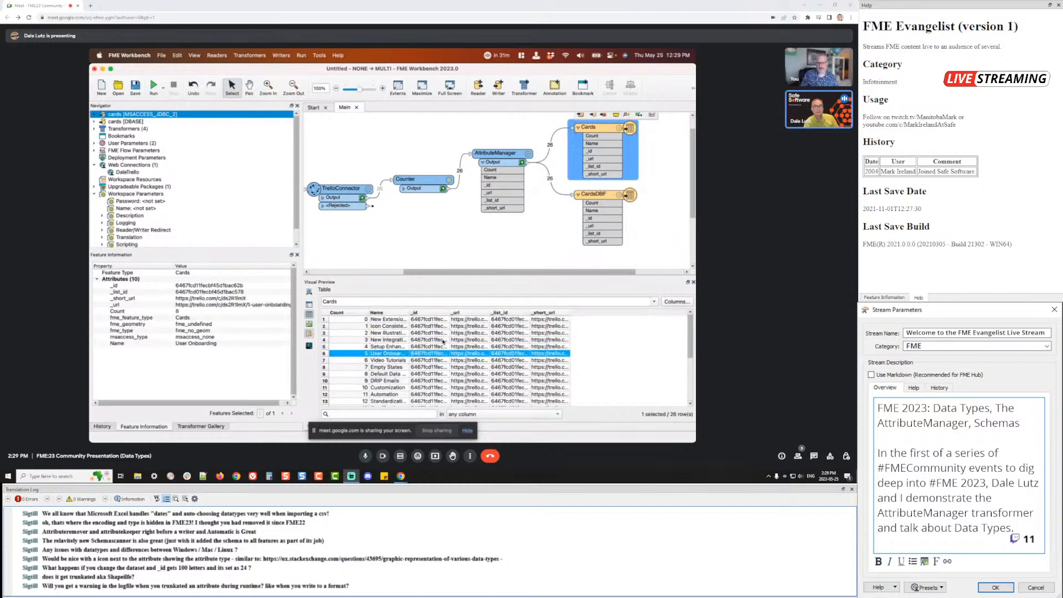
left_click(442, 332)
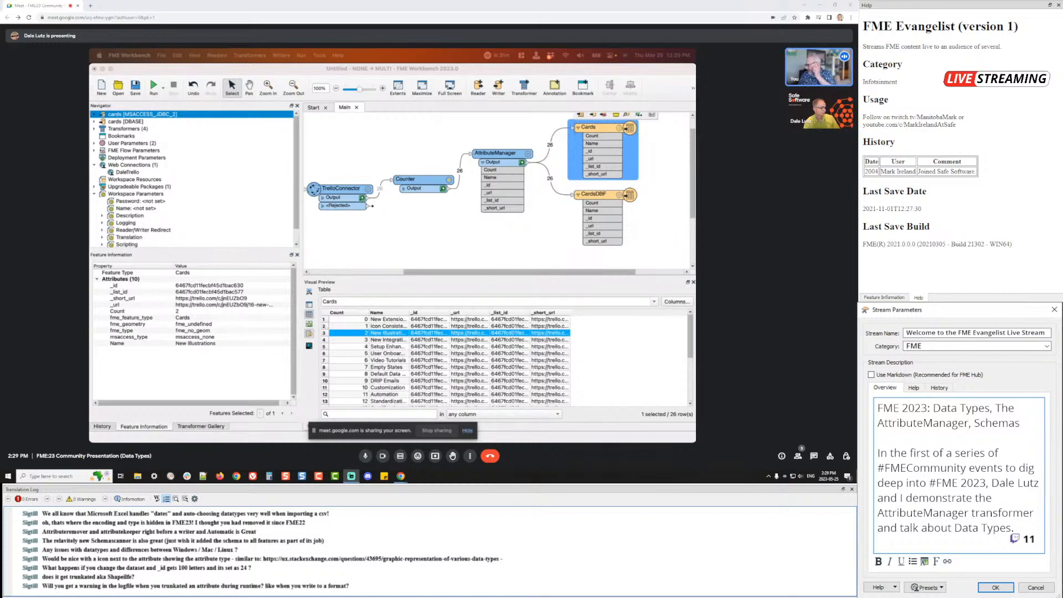
Check the _id attribute's type on the AttributeManager and set the Cards feature type's attribute definition to Manual
left_click(390, 209)
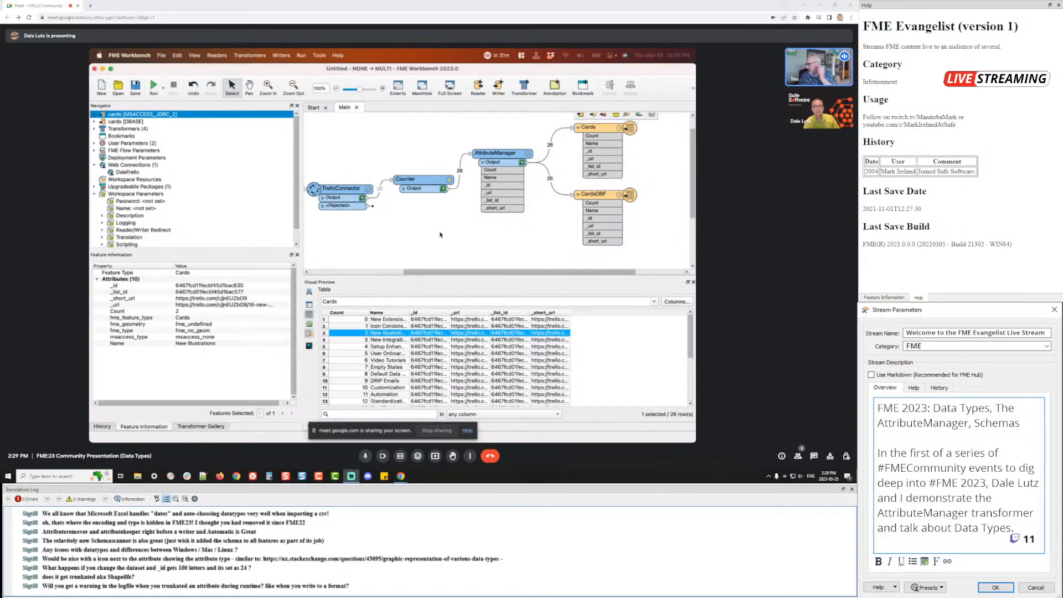
left_click_drag(537, 272, 563, 272)
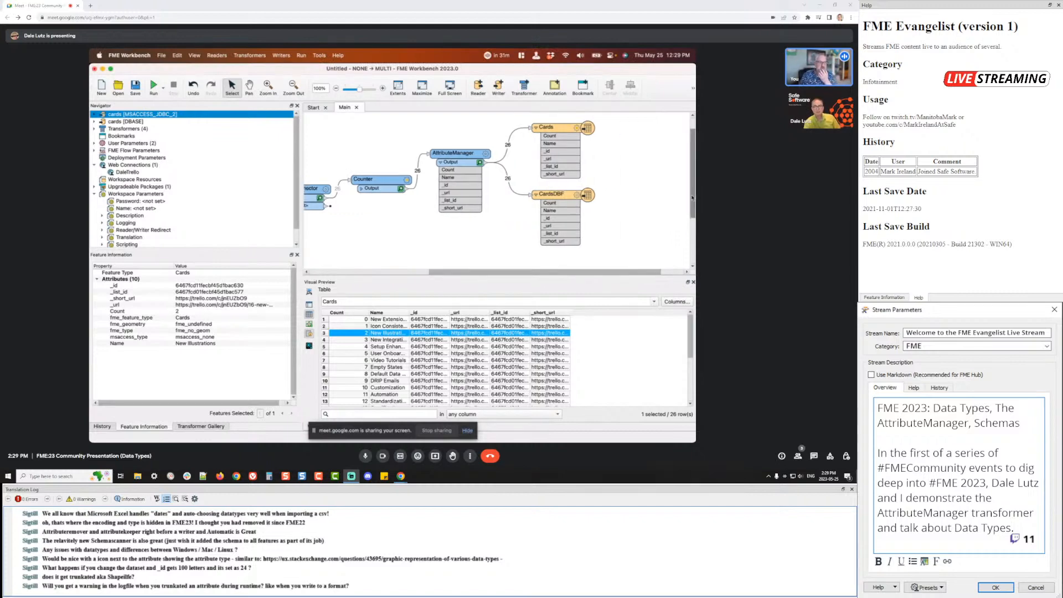
left_click_drag(691, 198, 688, 228)
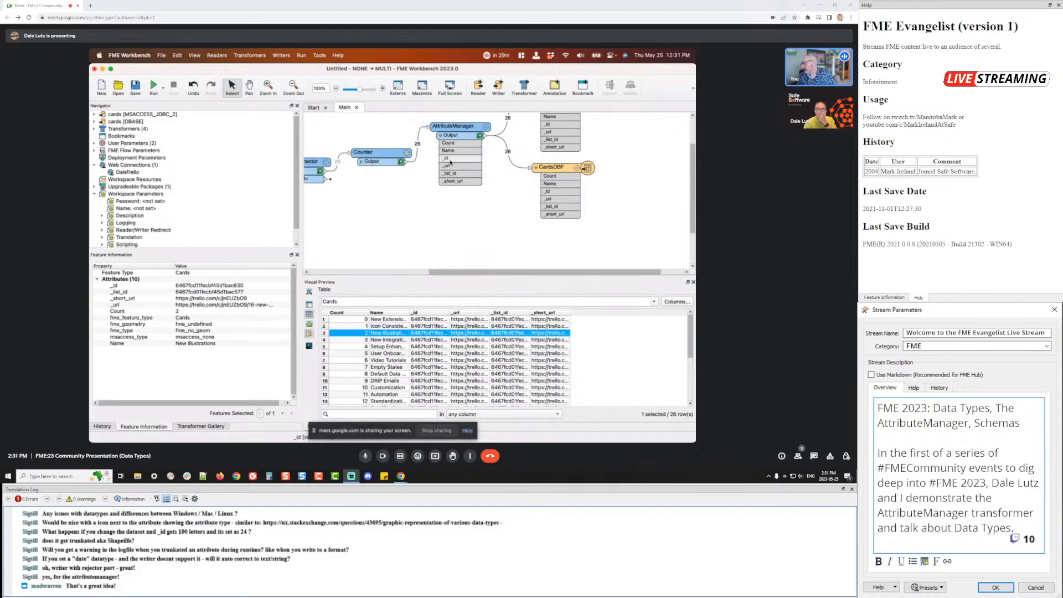
mouse_move(450, 163)
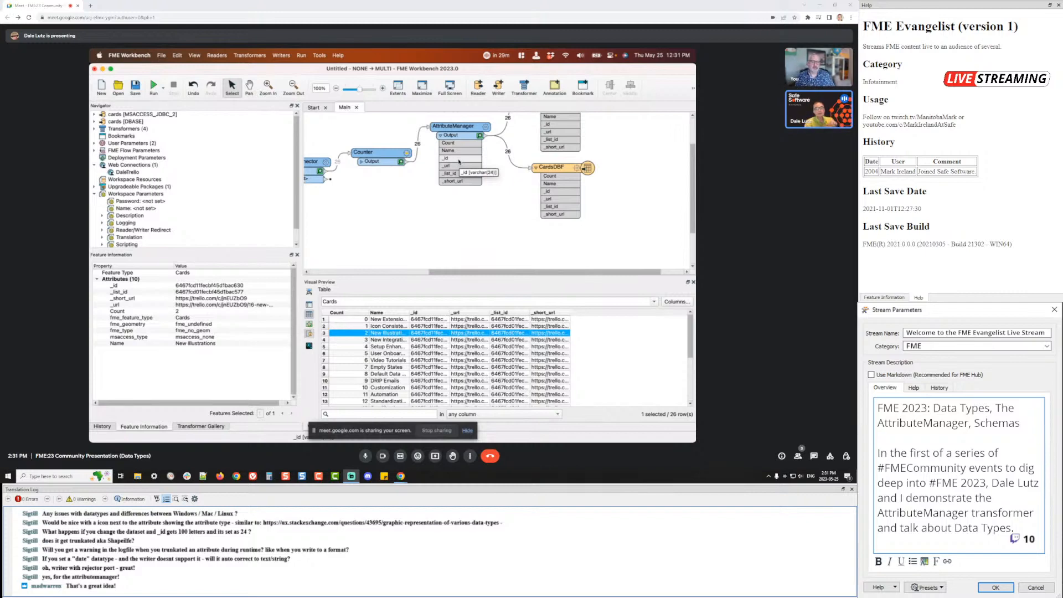
mouse_move(469, 126)
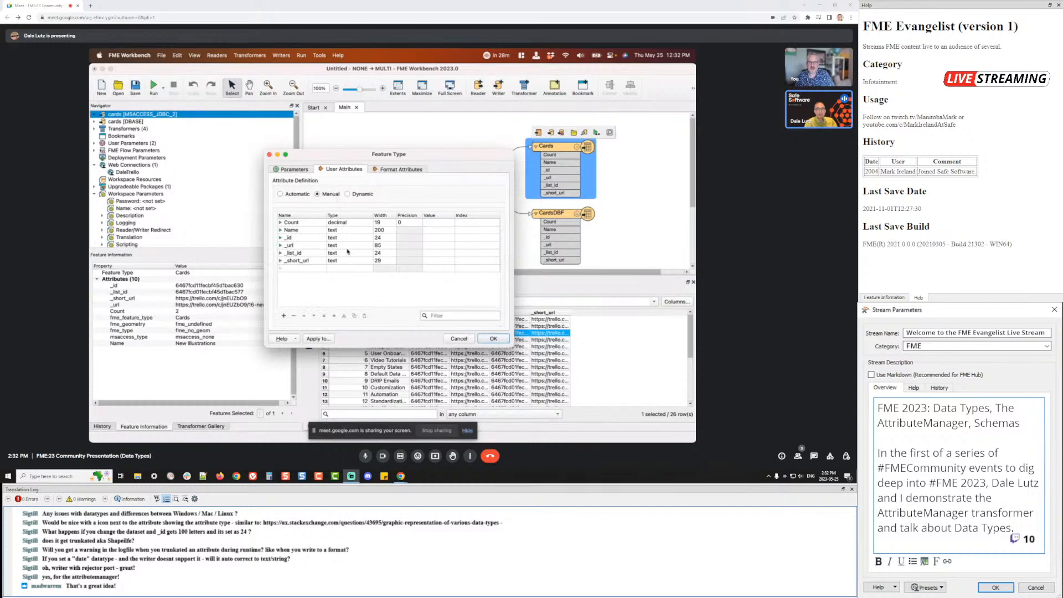
left_click(493, 339)
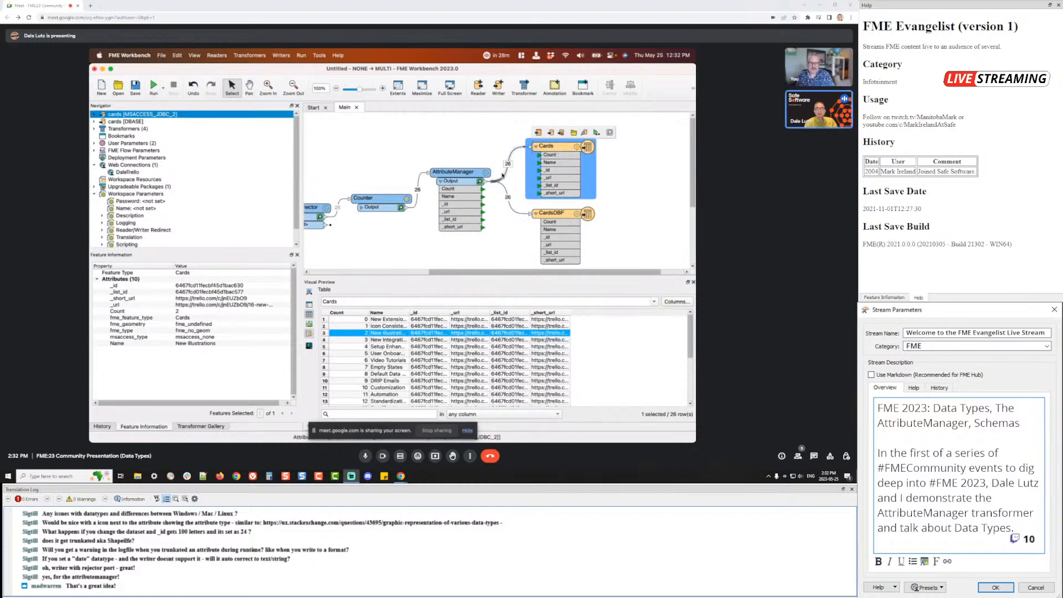
Set the _id attribute's type to varchar(204) in the AttributeManager and compare its type on Cards and CardsDBF
left_click(486, 174)
left_click(486, 174)
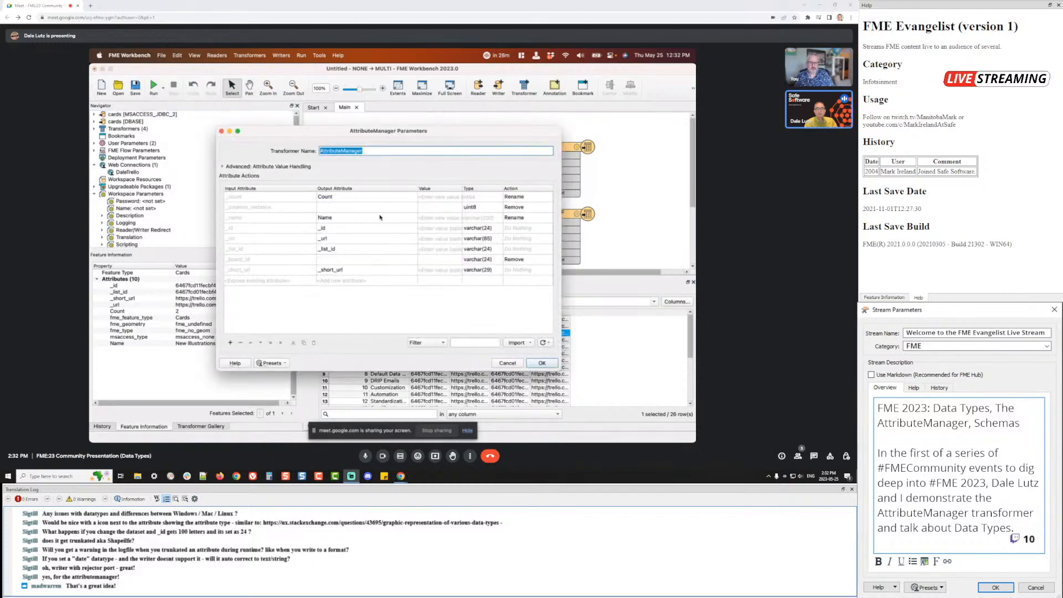
left_click(483, 228)
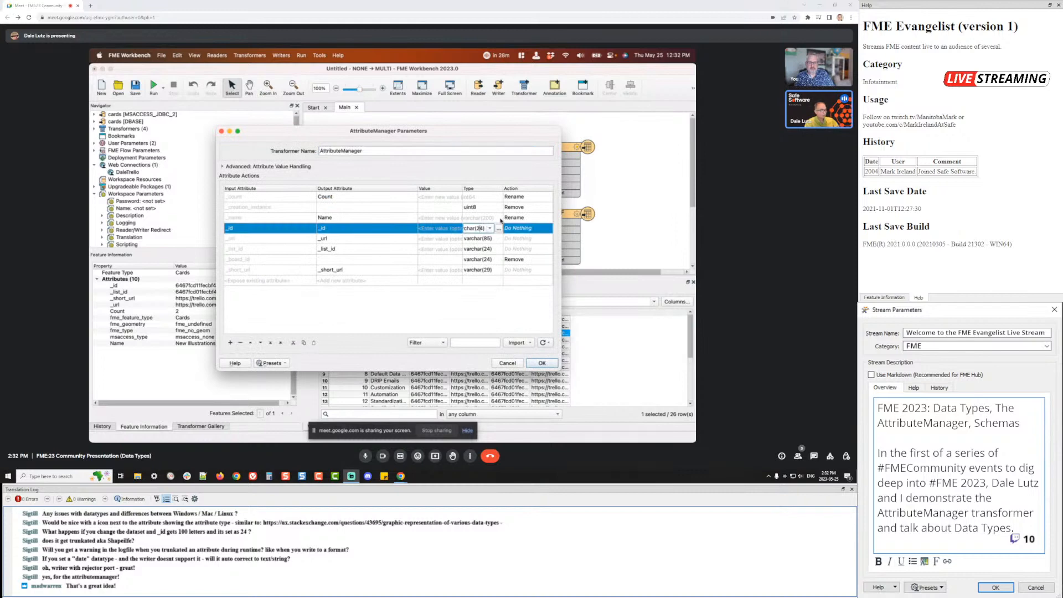
type("0")
left_click(541, 363)
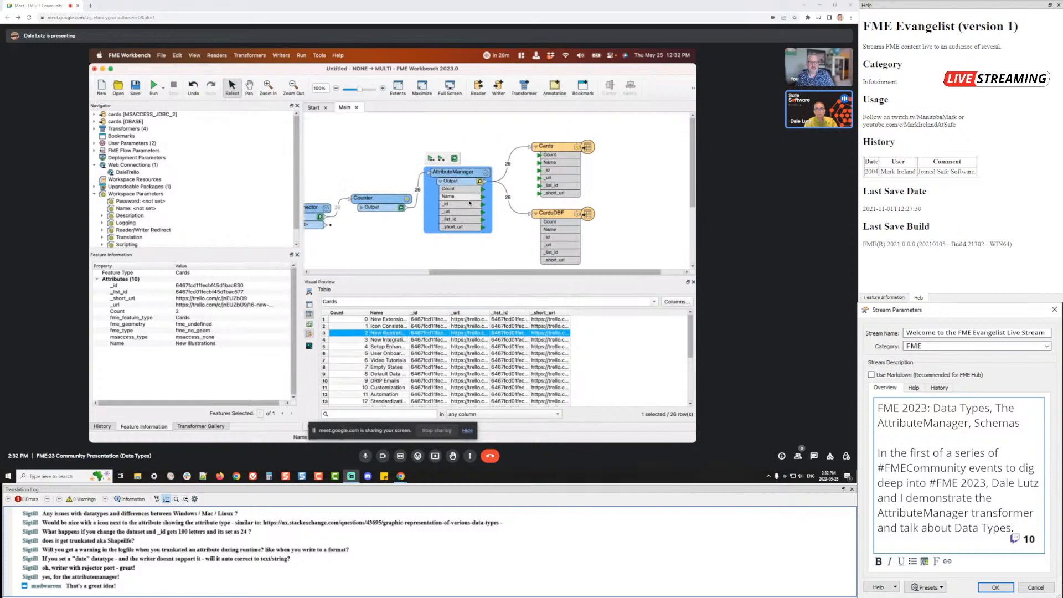
mouse_move(470, 204)
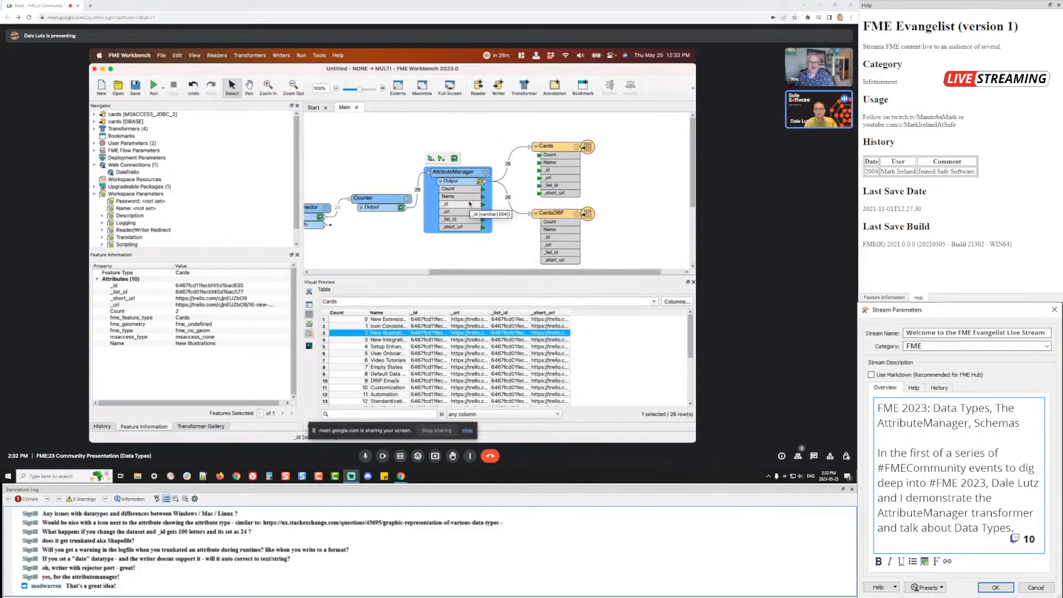
mouse_move(551, 173)
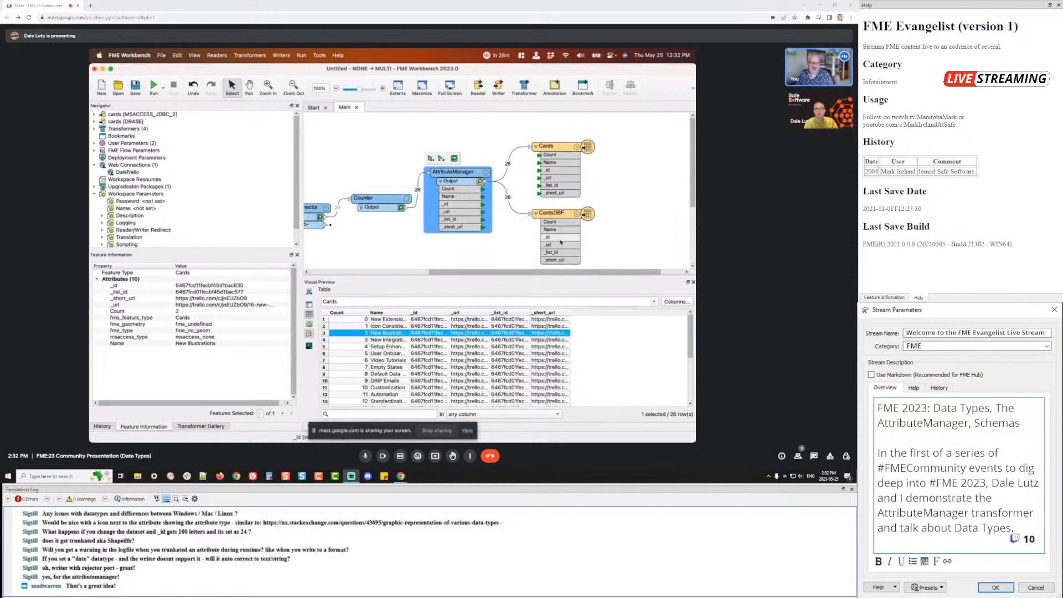
mouse_move(560, 242)
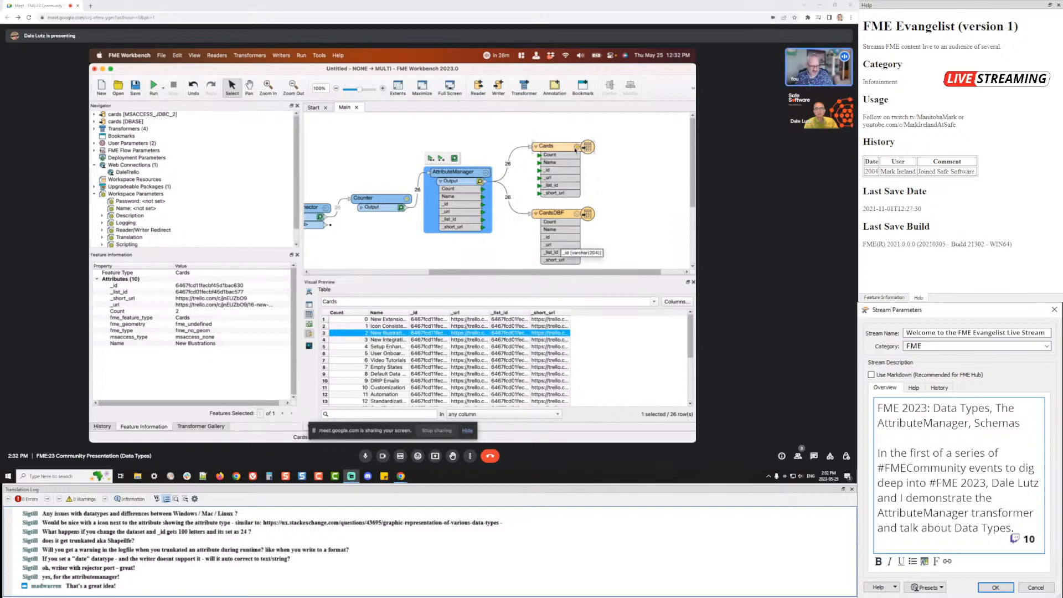
Set the Cards feature type's user attribute definition back to Automatic
left_click(575, 147)
left_click(340, 169)
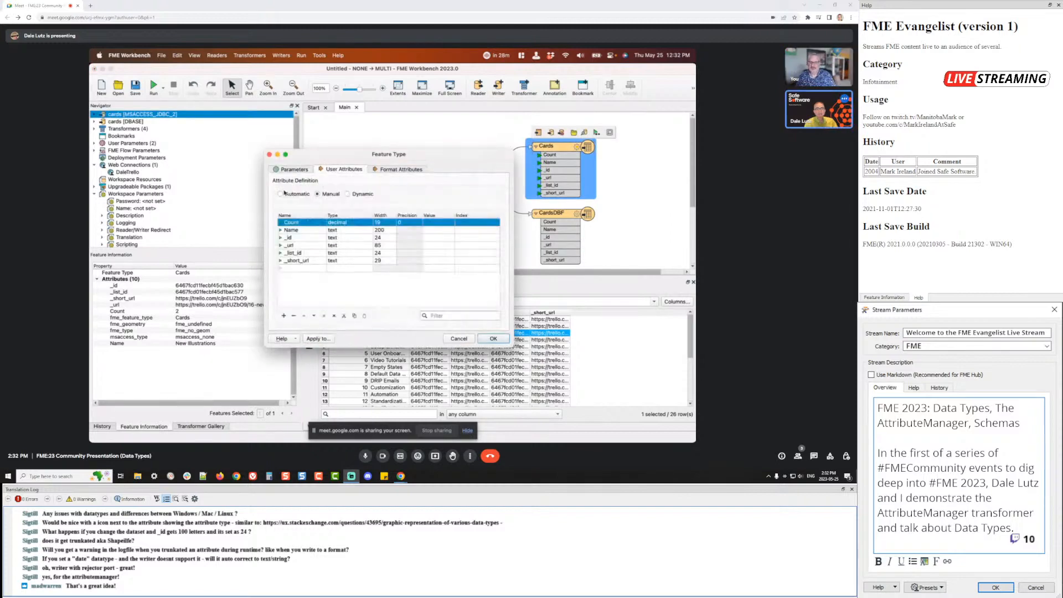
left_click(490, 337)
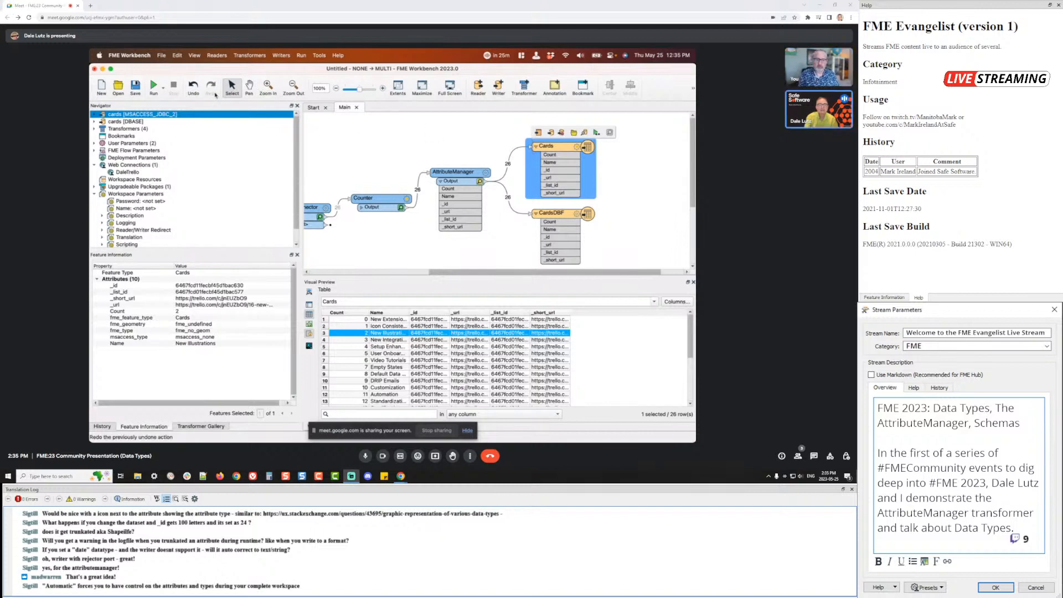
Save the workspace as none2msaccess_jdbc_2_dbase.fmw in the trello folder
left_click(135, 86)
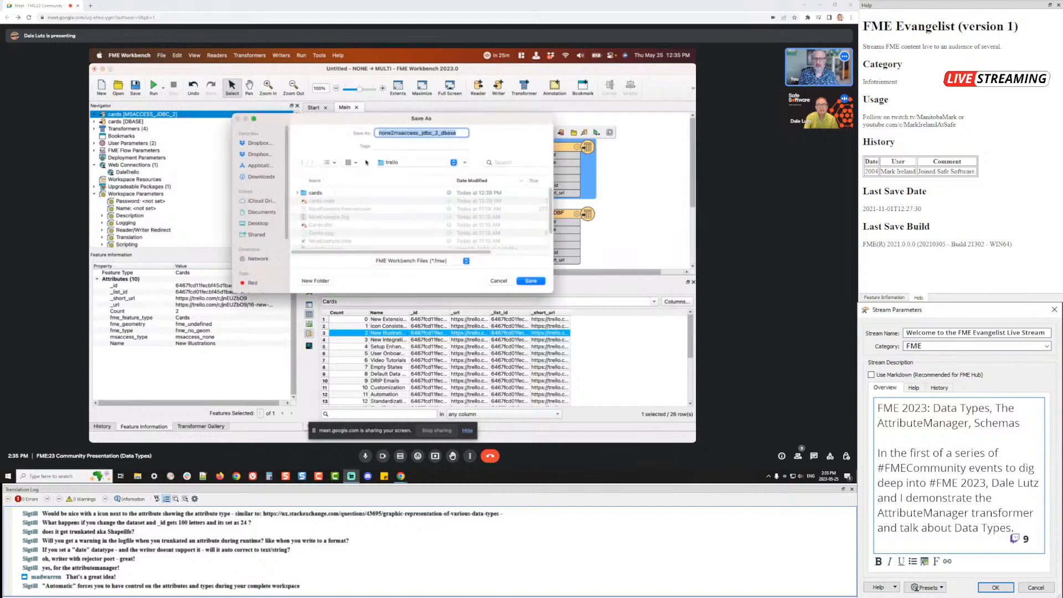
left_click(530, 281)
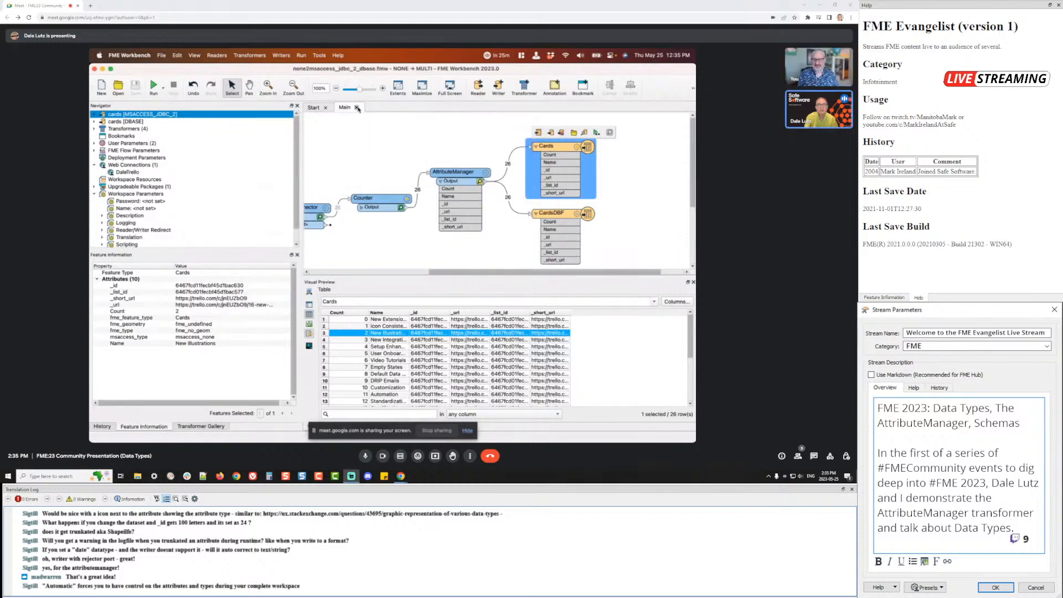
Close the current workspace and open igds2none.fmw from the recent workspaces, bringing its reader feature types into view
left_click(357, 108)
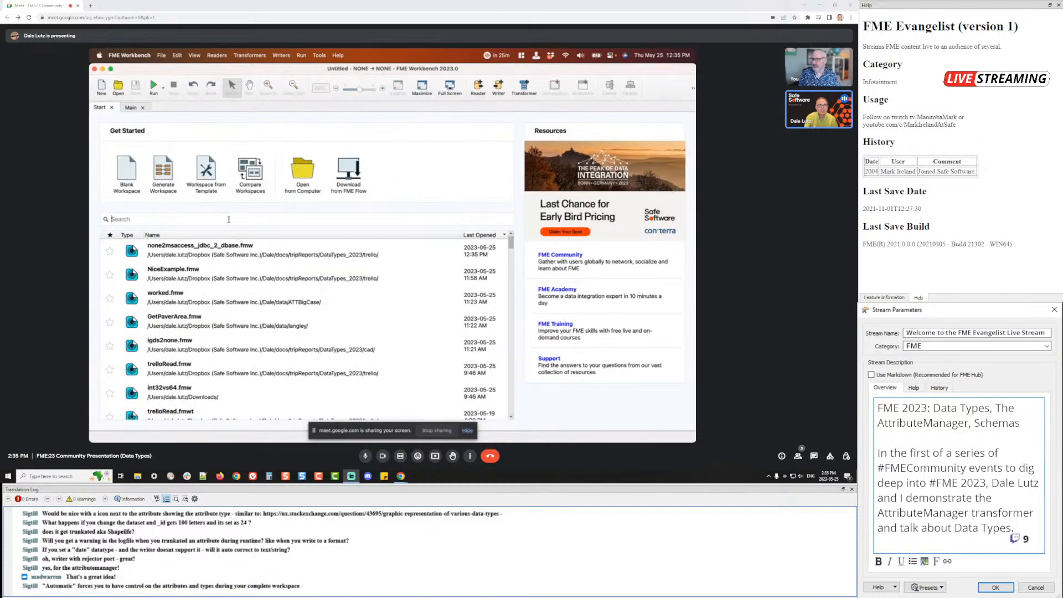
left_click(180, 342)
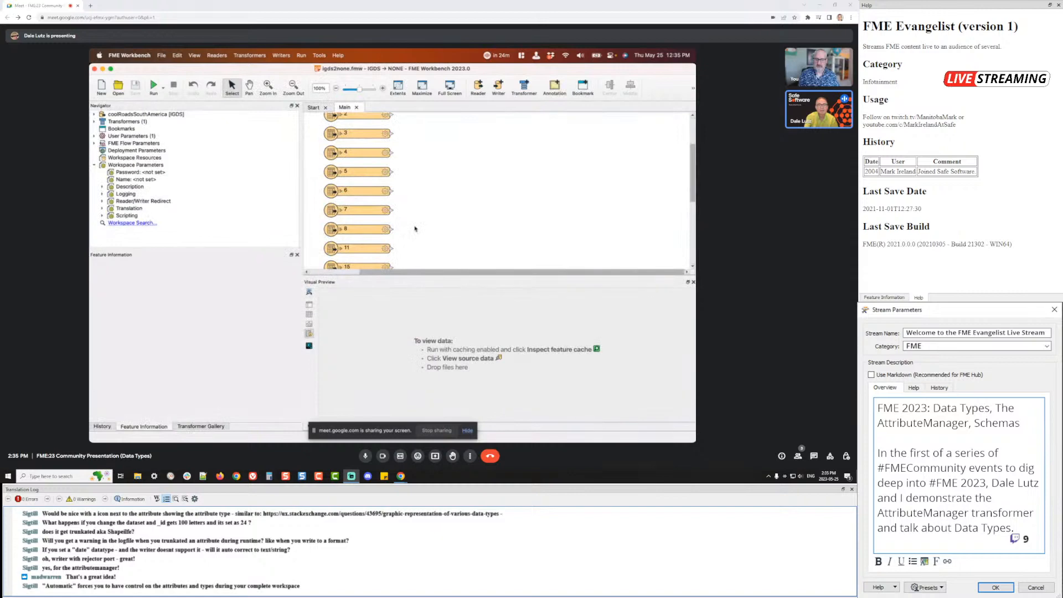
scroll(442, 192, "up", 3)
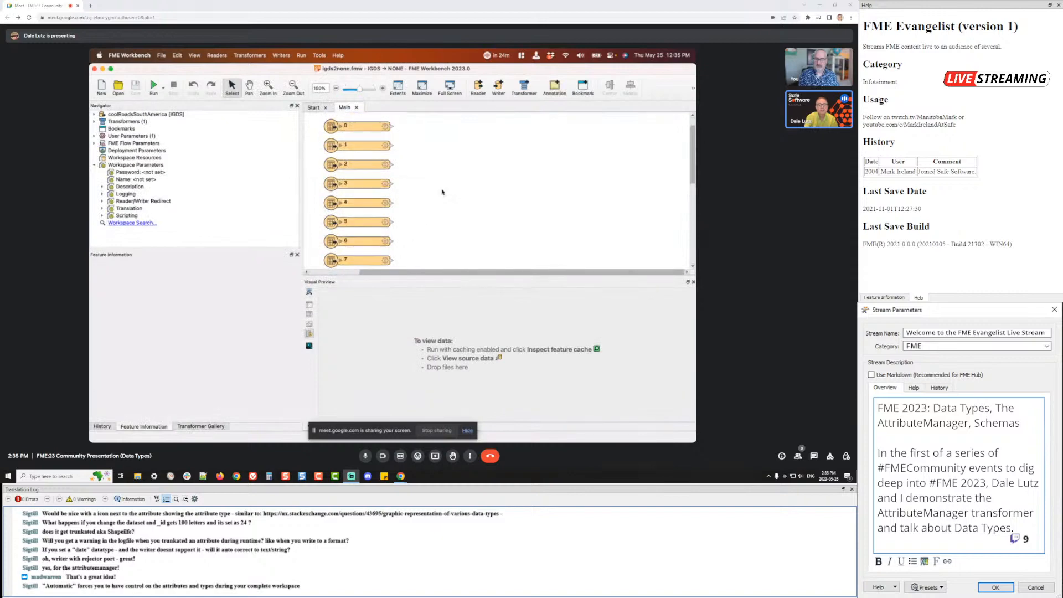
scroll(442, 192, "up", 1)
scroll(442, 192, "down", 1)
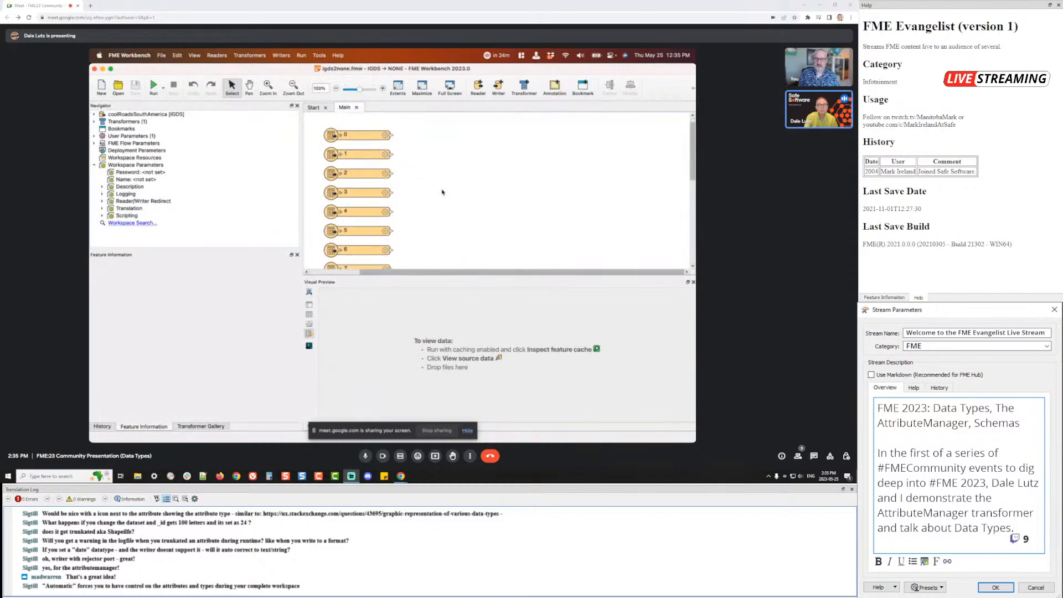
scroll(442, 192, "down", 1)
Run only the reader feature type 3 with feature caching enabled
left_click(160, 90)
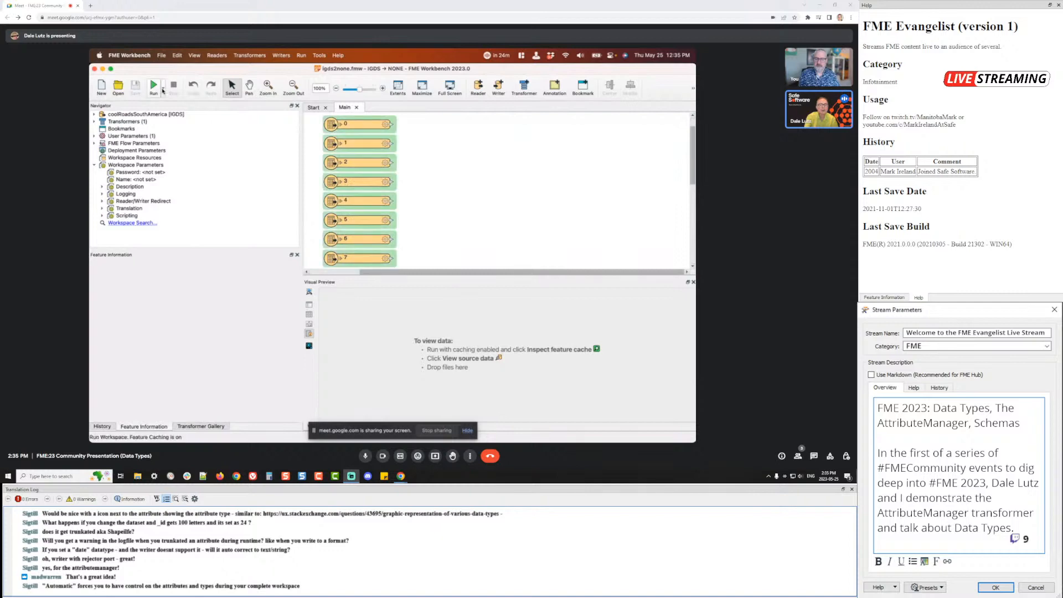
left_click(163, 89)
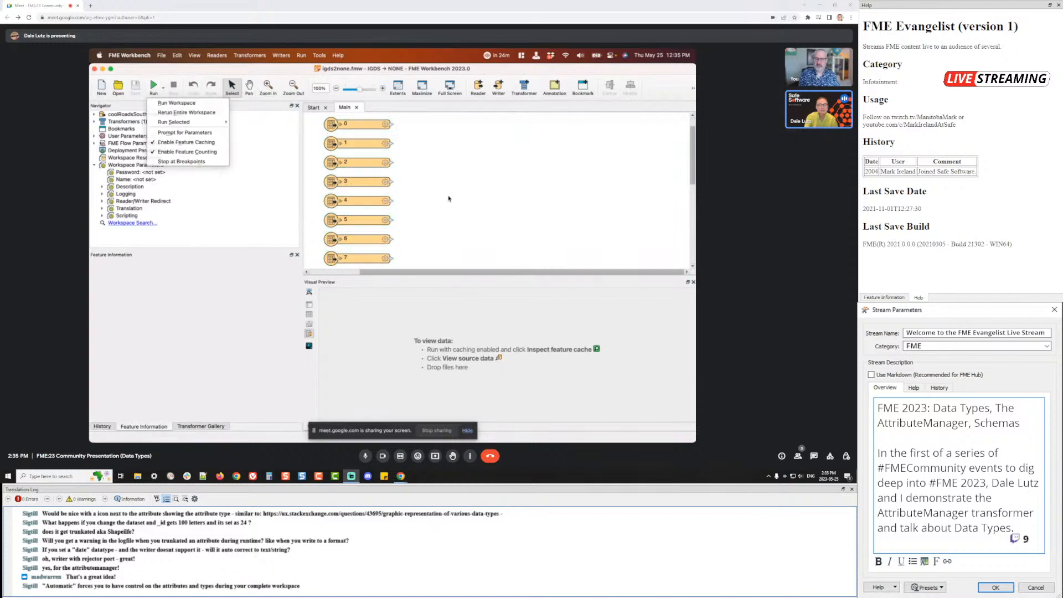
left_click(342, 145)
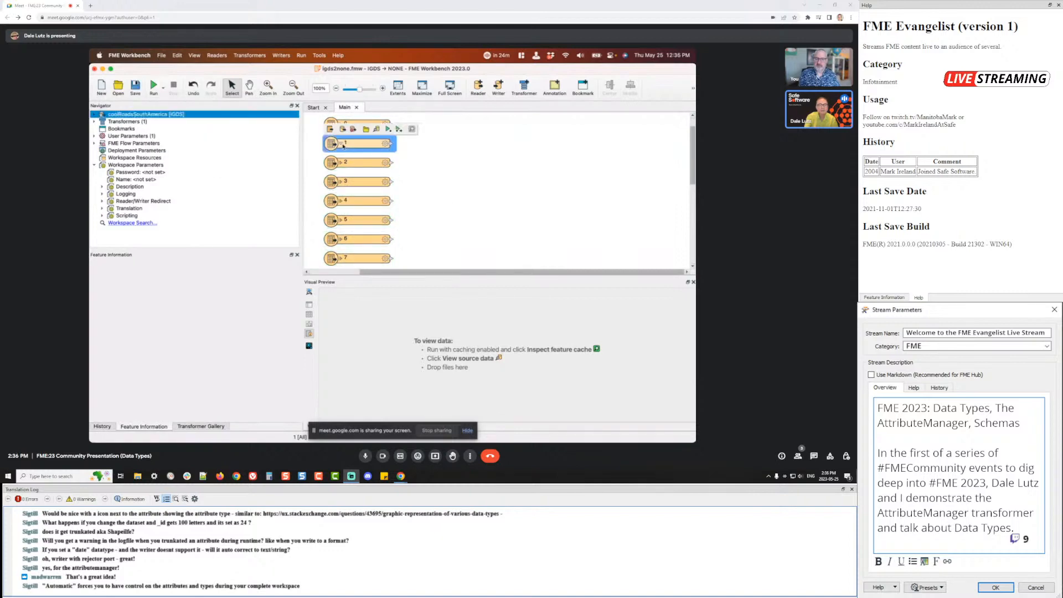
left_click(341, 164, "ctrl")
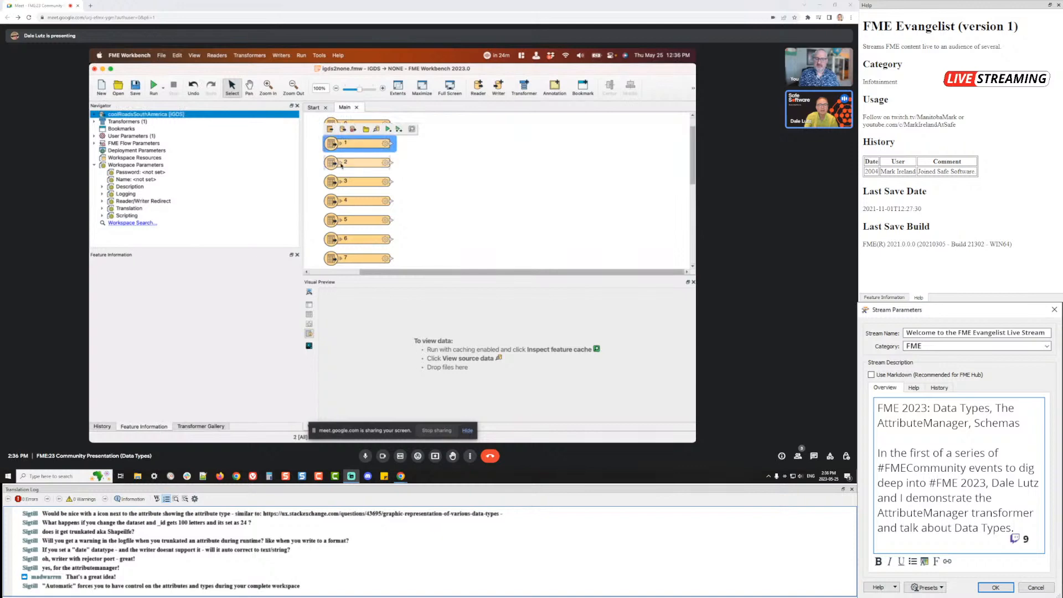
left_click(346, 184, "ctrl")
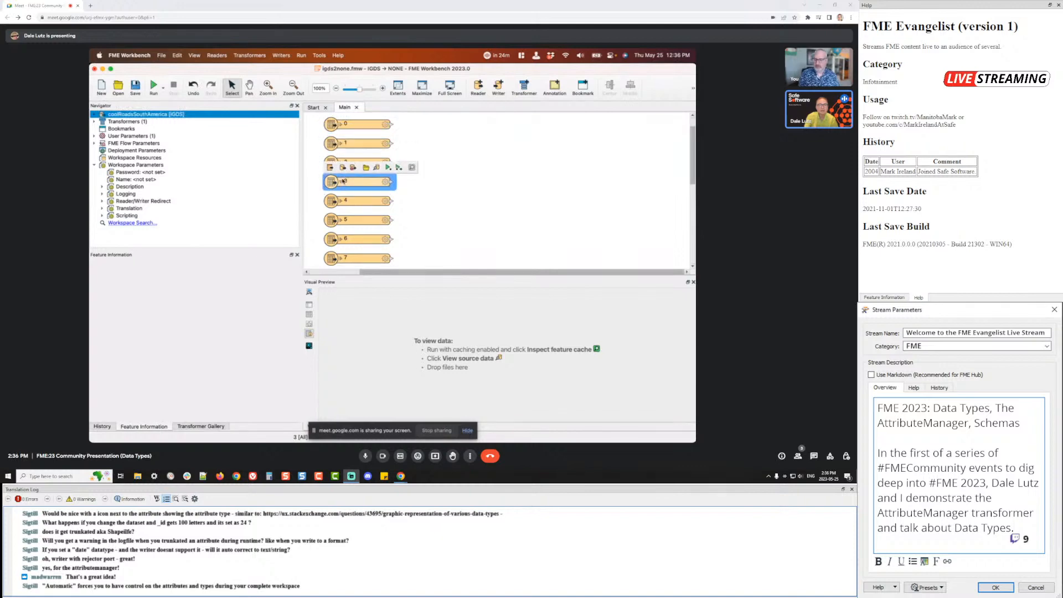
left_click(397, 168)
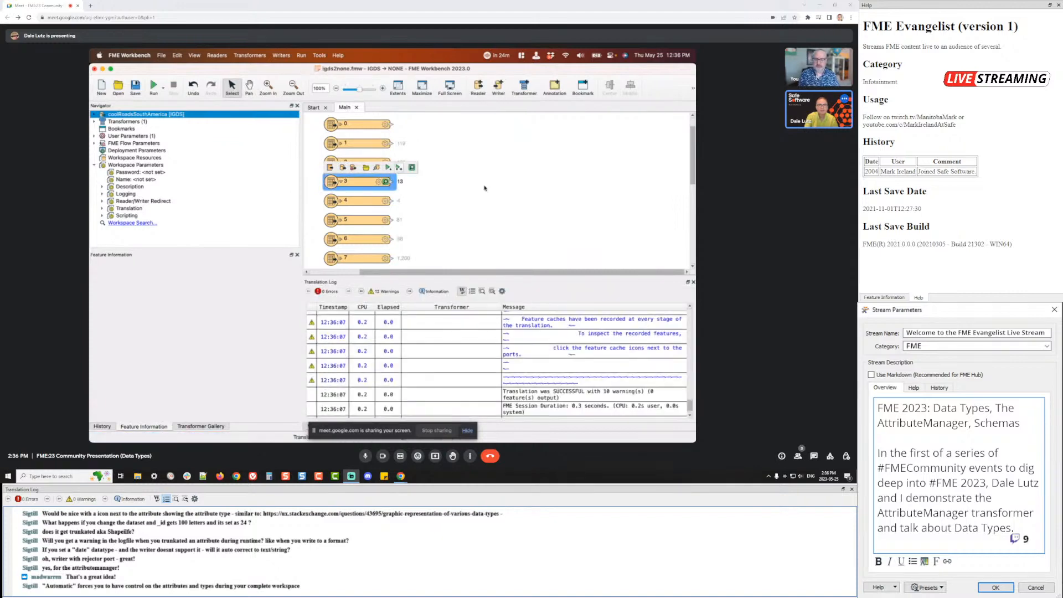
Run the workspace with feature caching enabled so feature type 21 and its AttributeManager are cached
scroll(485, 189, "down", 5)
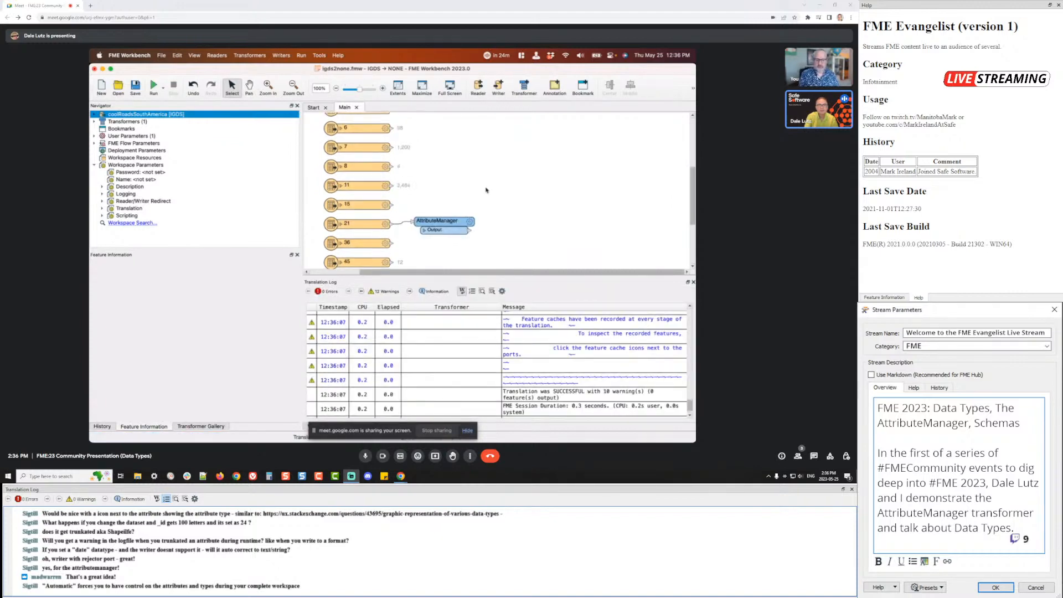
mouse_move(370, 201)
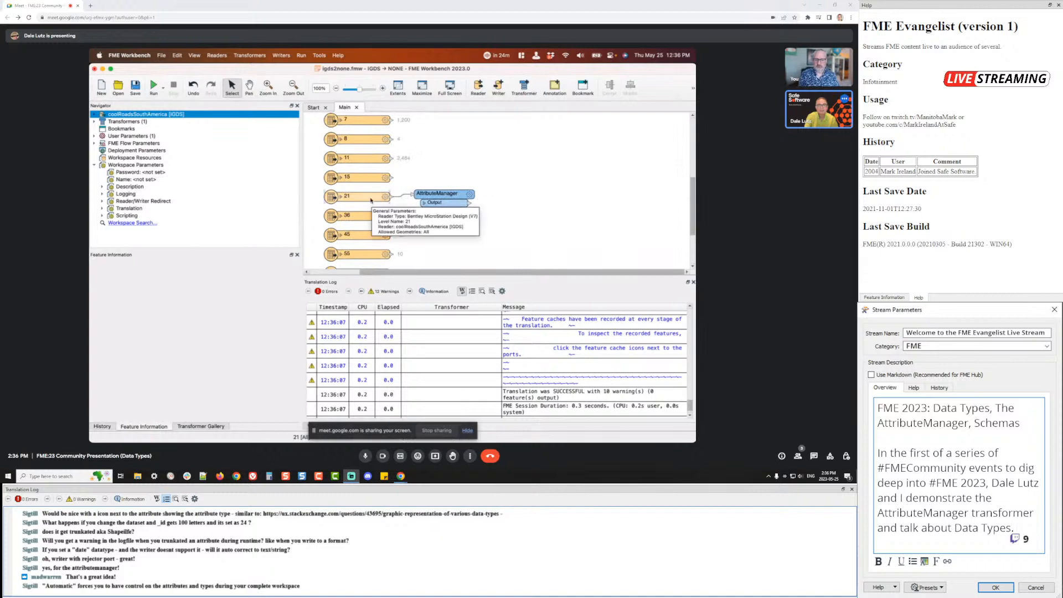
left_click(454, 207)
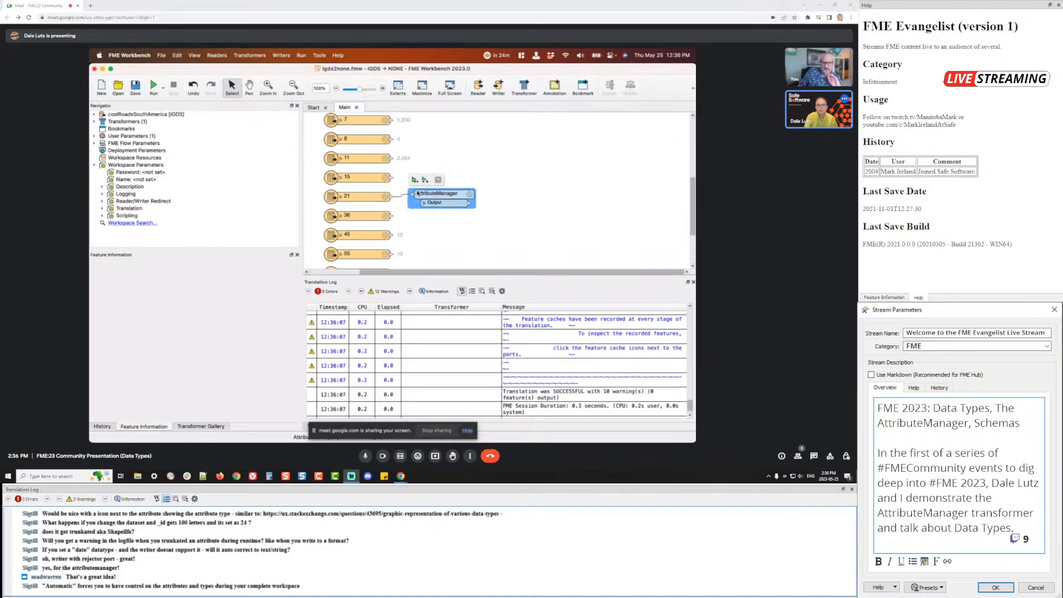
mouse_move(463, 204)
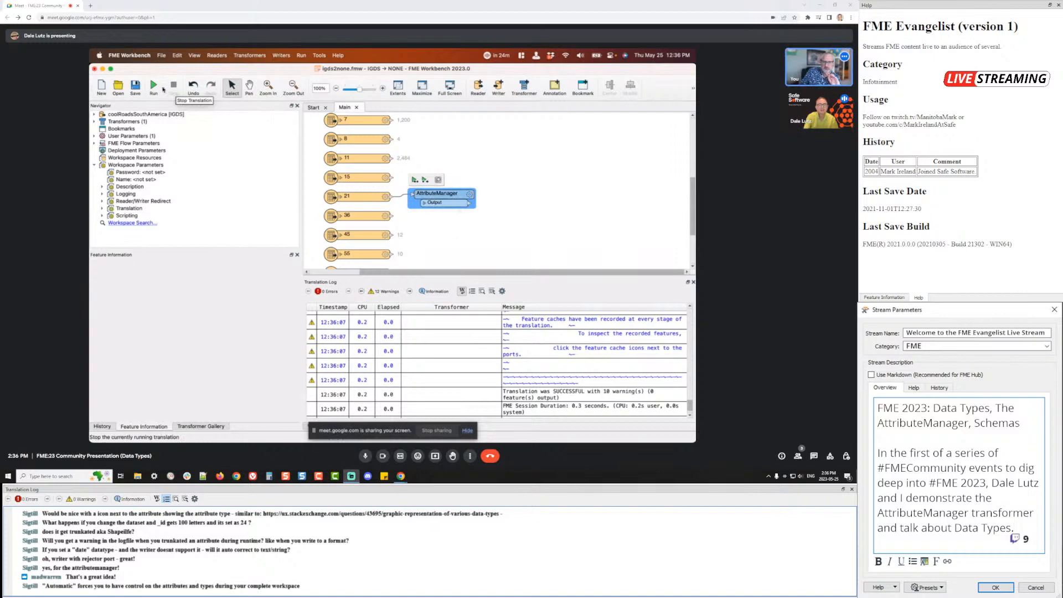
left_click(163, 90)
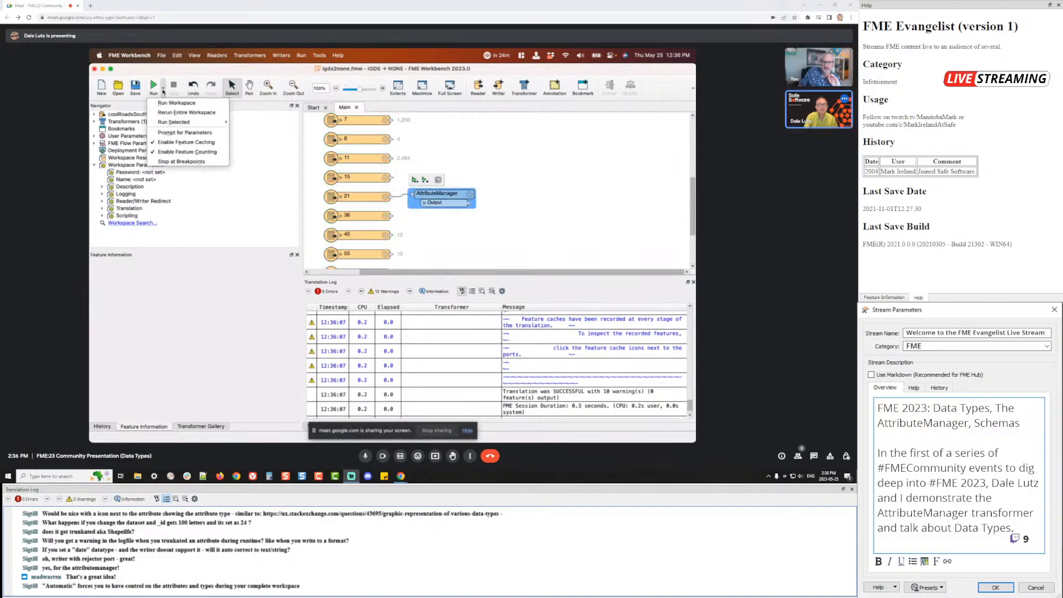
left_click(179, 151)
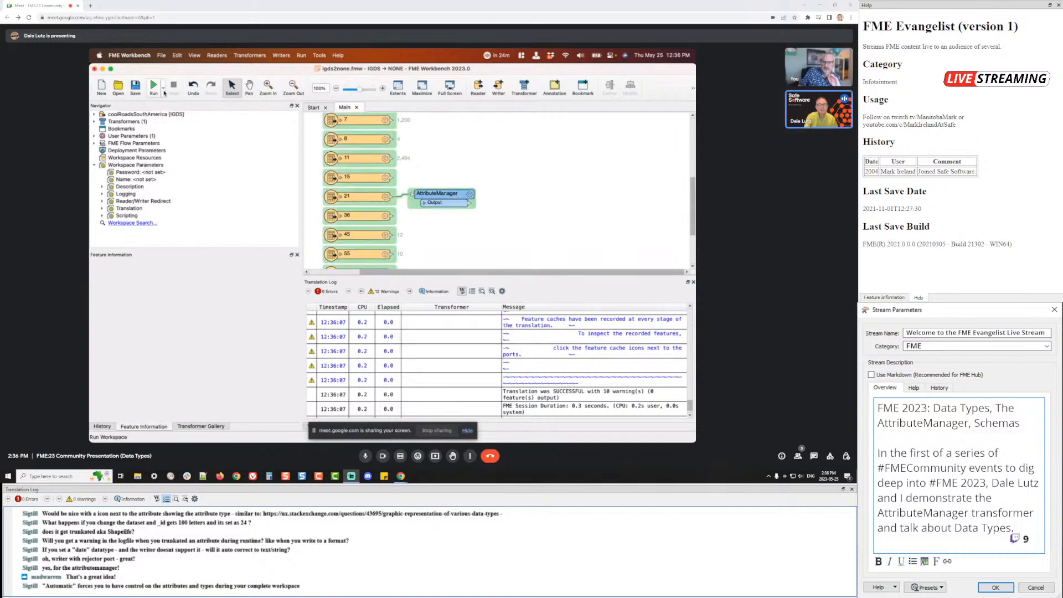
left_click(164, 91)
left_click(171, 142)
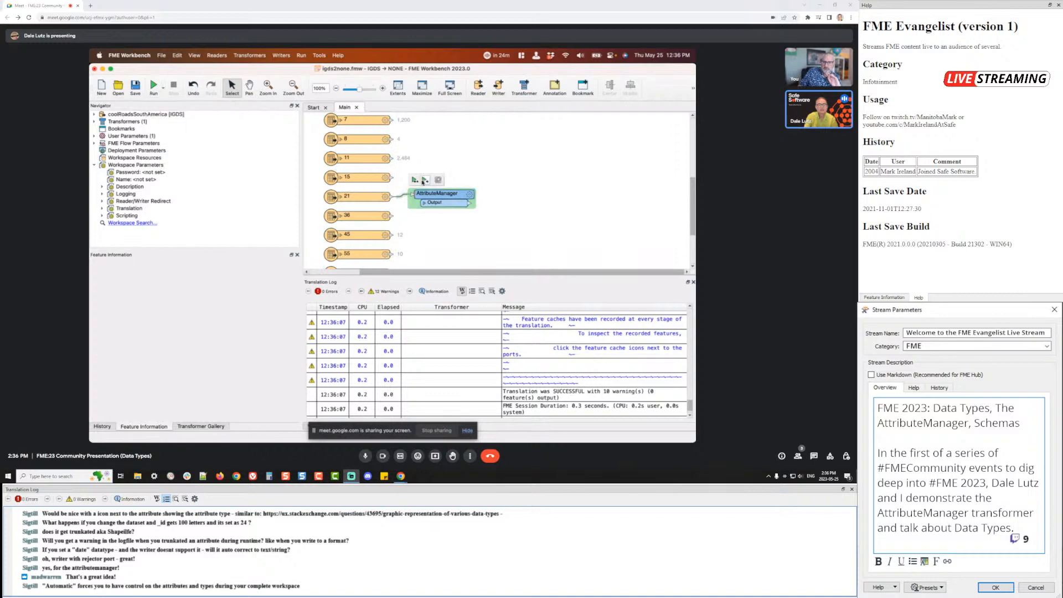
left_click(164, 90)
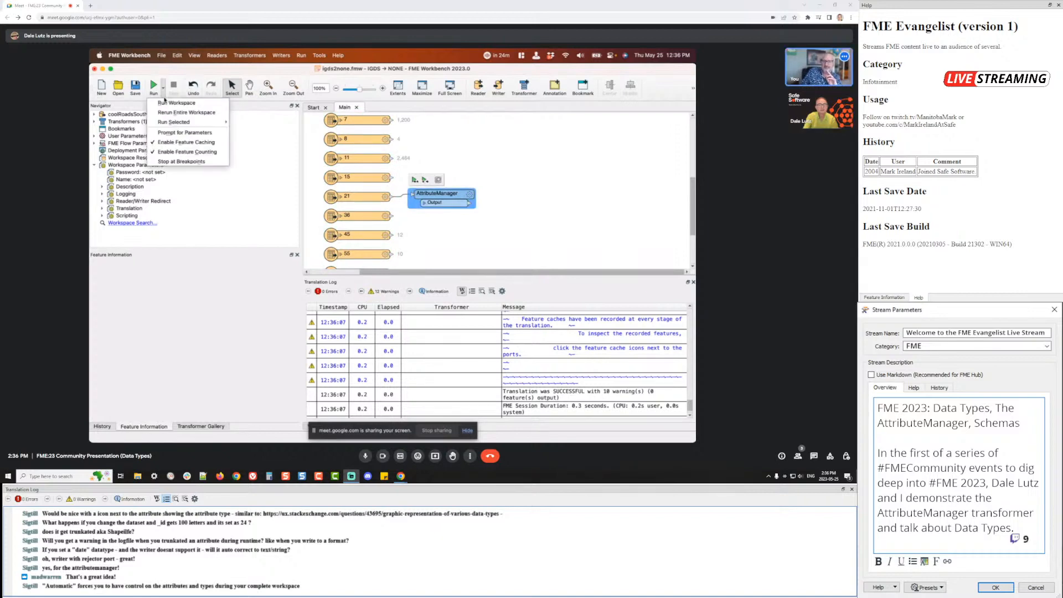
left_click(166, 102)
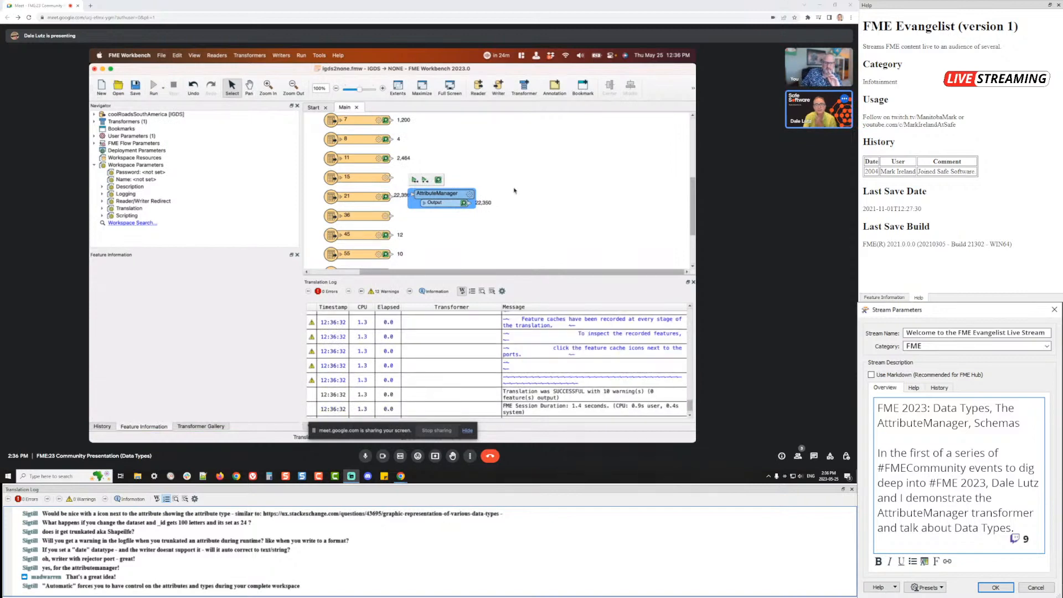
Inspect the cached features of the AttributeManager output and feature type 21, and check the format attributes and their types in the AttributeManager
left_click(464, 204)
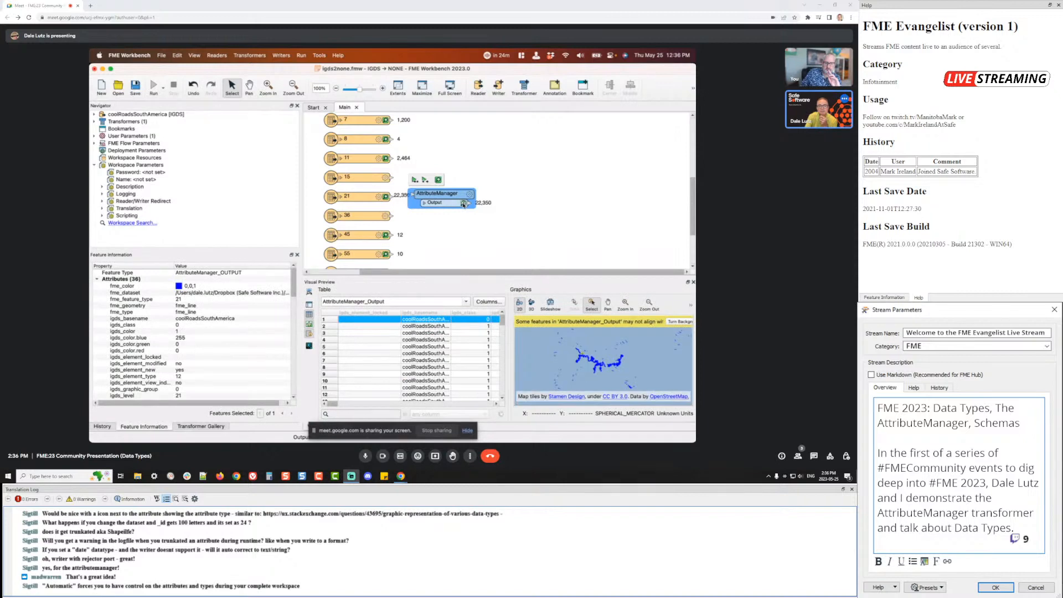
left_click(386, 197)
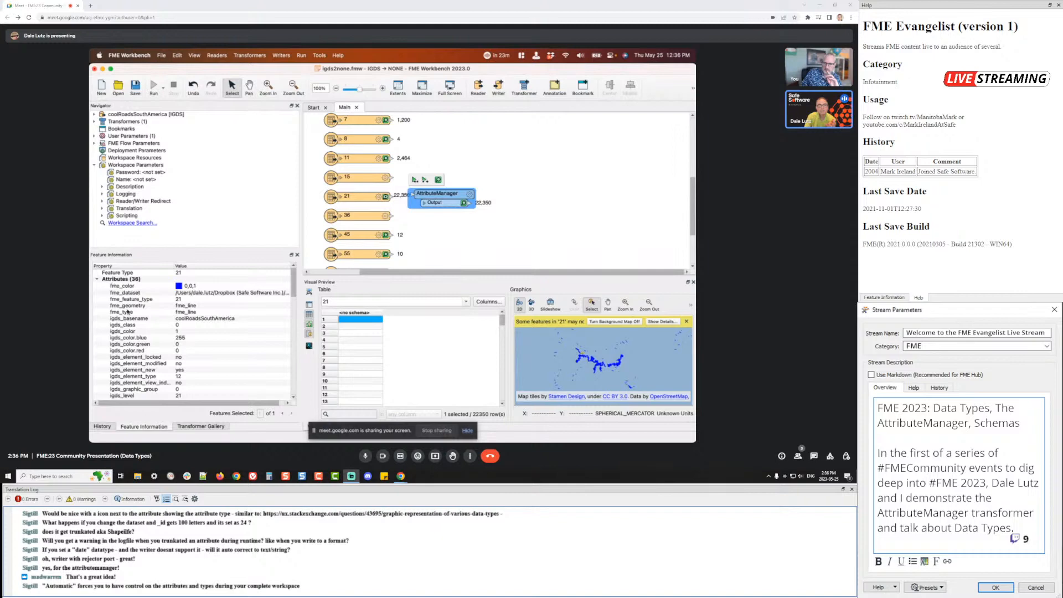
scroll(145, 318, "down", 1)
scroll(145, 318, "up", 1)
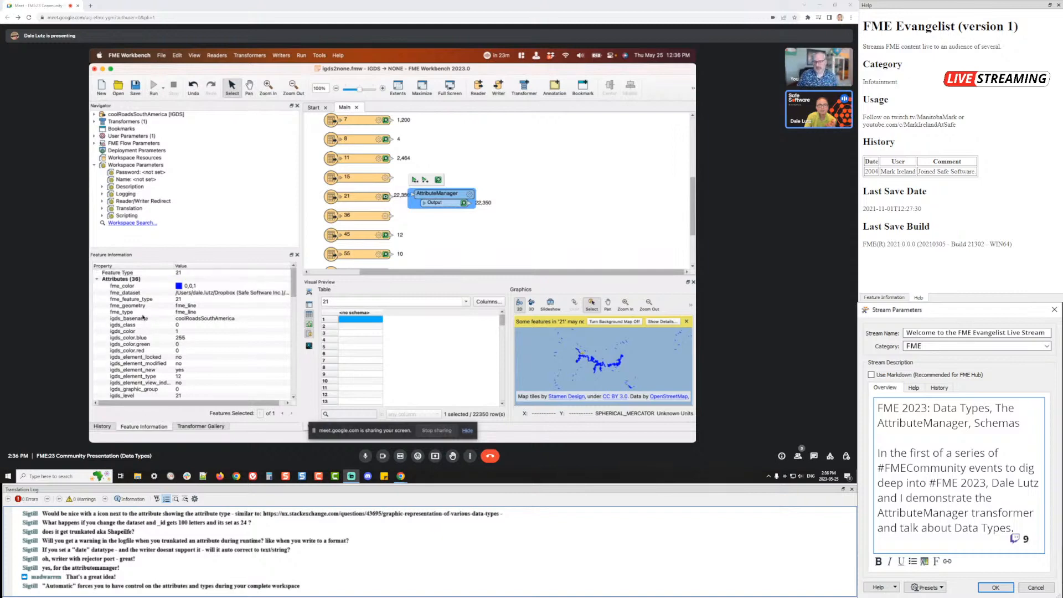
left_click(97, 280)
left_click(97, 279)
scroll(155, 350, "down", 1)
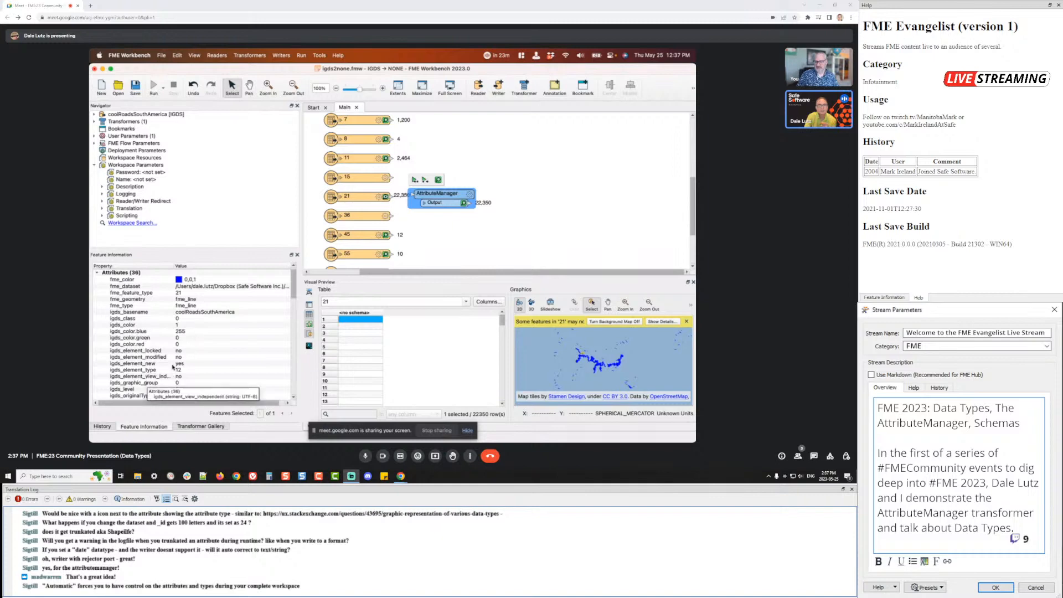
double_click(456, 204)
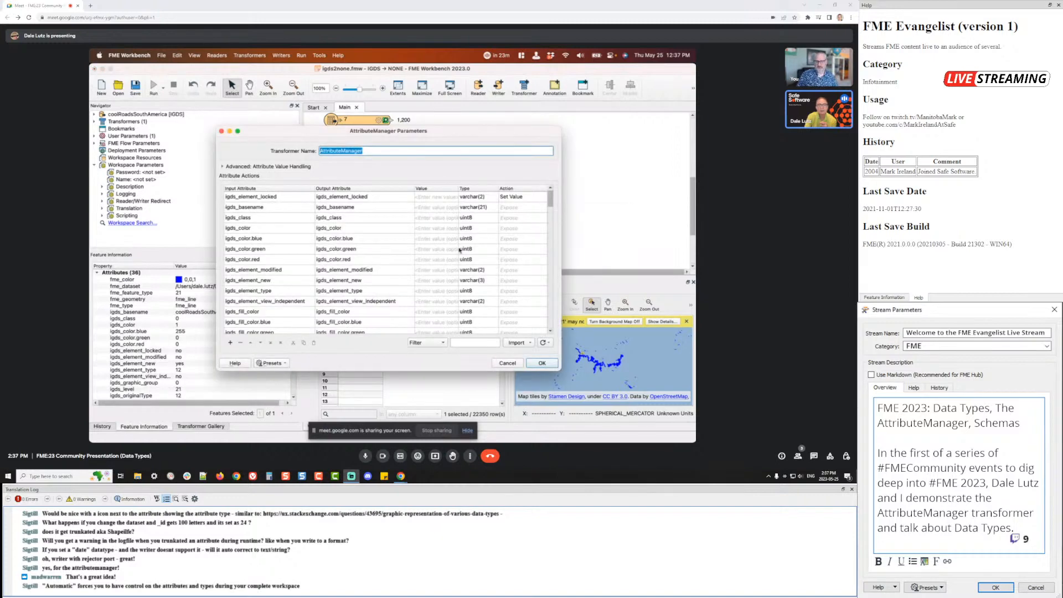
left_click(508, 363)
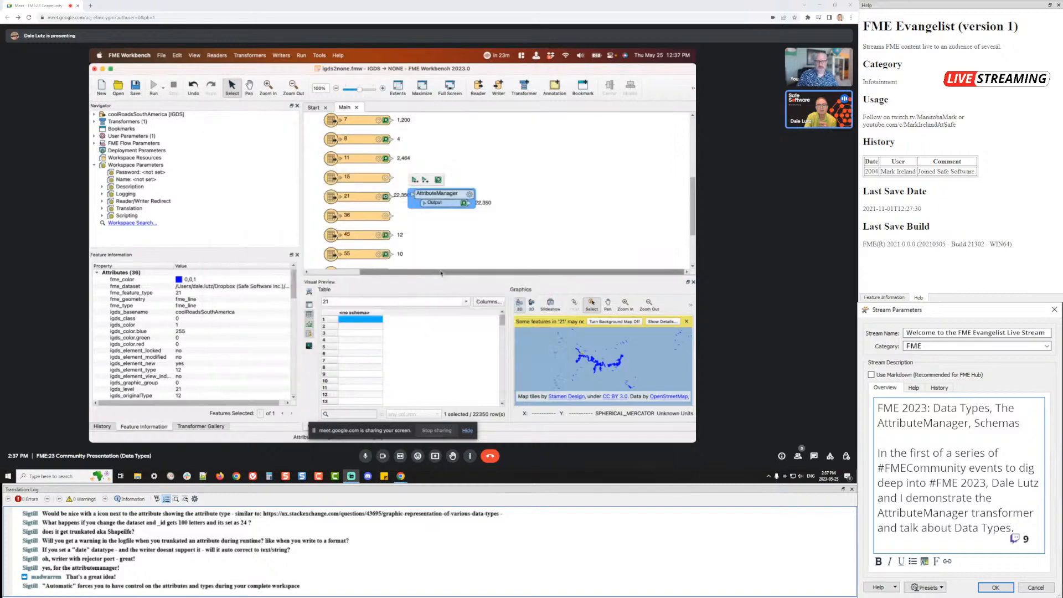
Add a second AttributeManager connected to reader feature type 21 and open its parameters
left_click(392, 198)
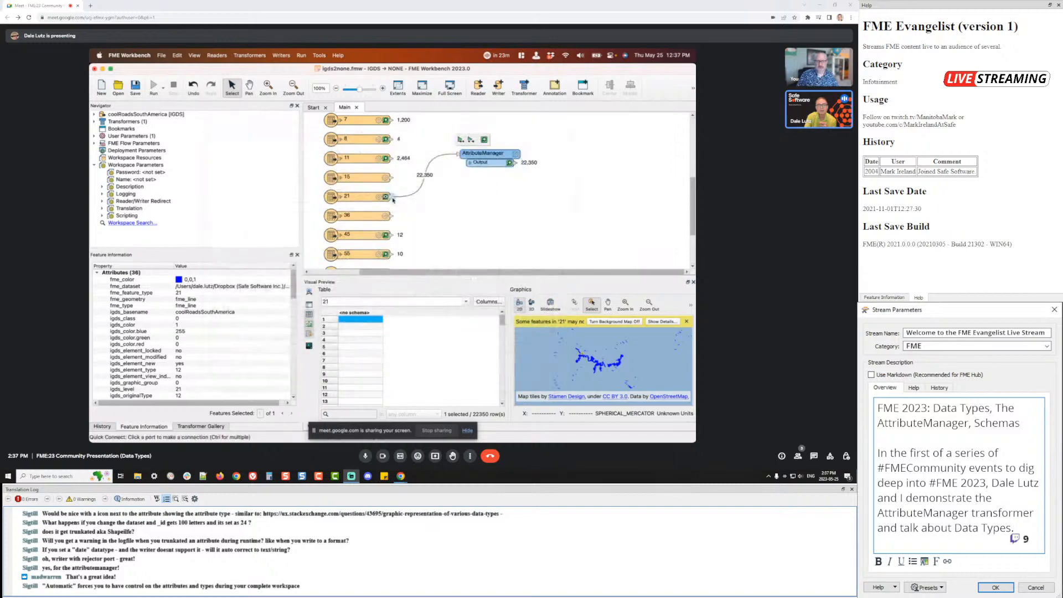
type("am")
key("Return")
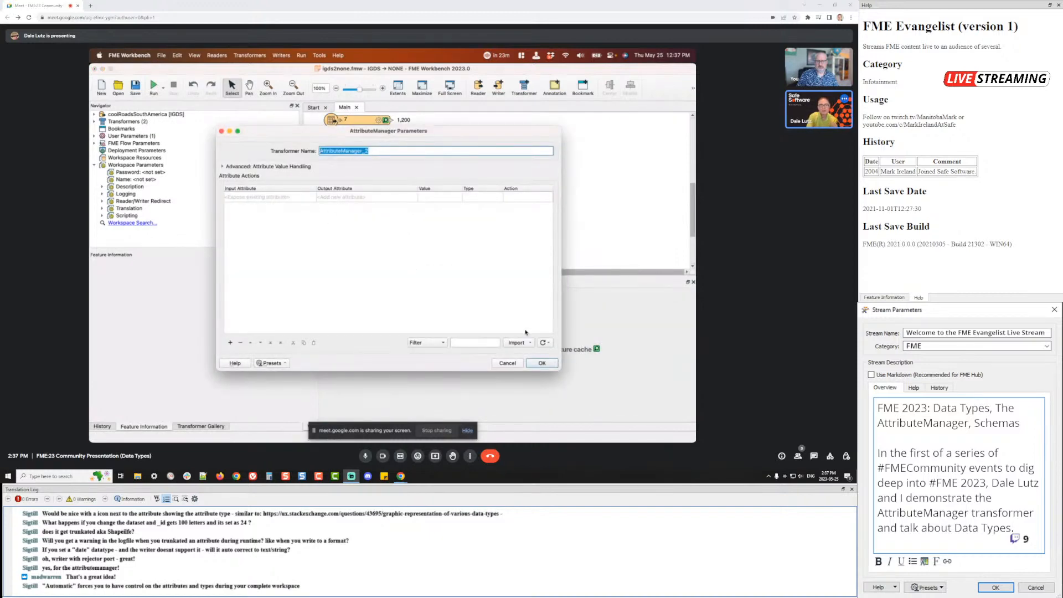
Import all attributes from the feature cache into AttributeManager_2, using Standard Types for numerics and Explicit Width for strings
left_click(524, 343)
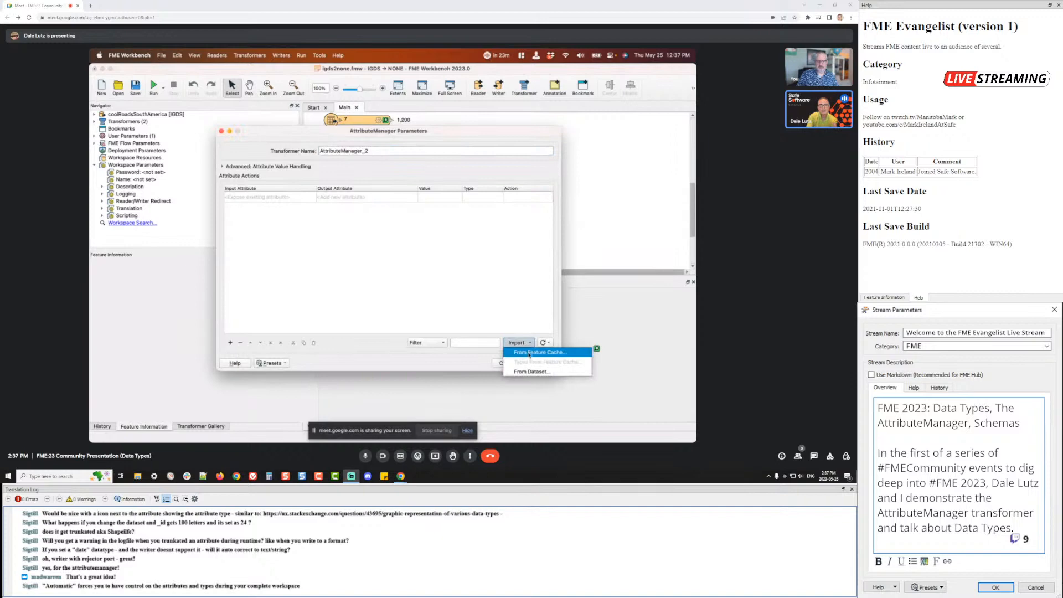
left_click(529, 353)
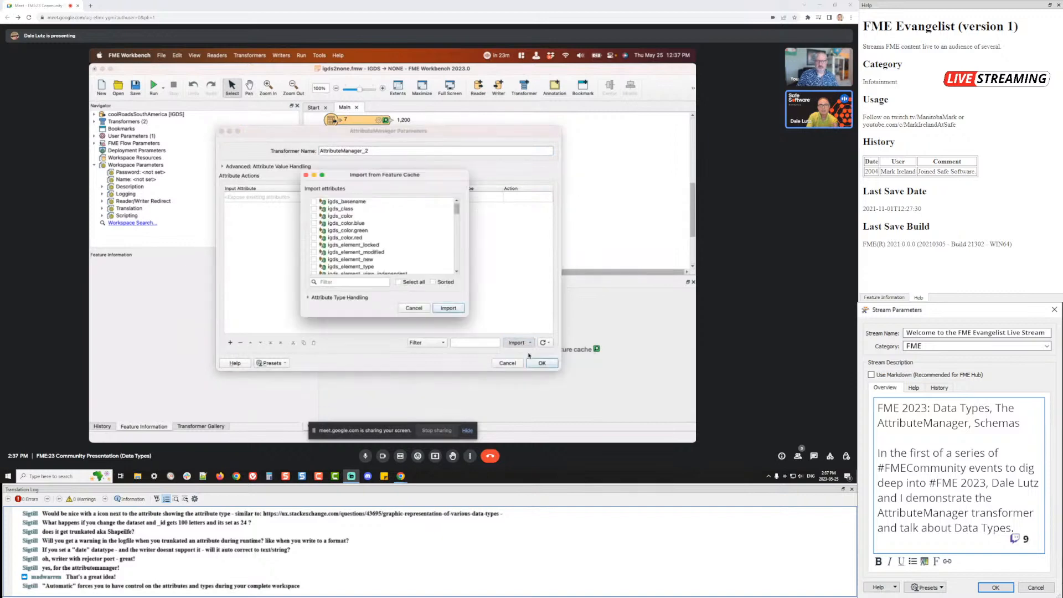
left_click(411, 283)
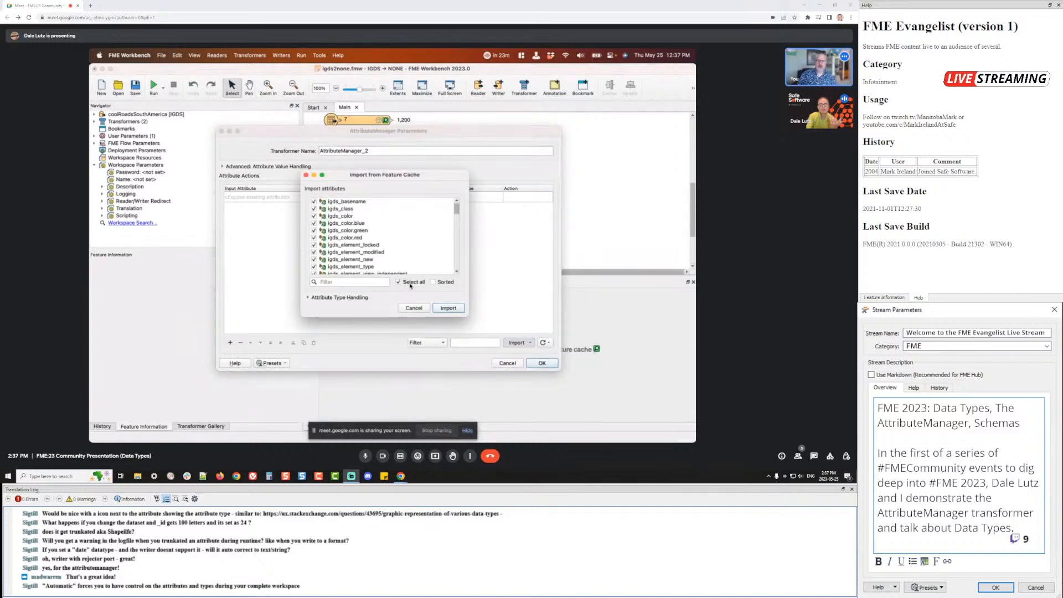
left_click(320, 297)
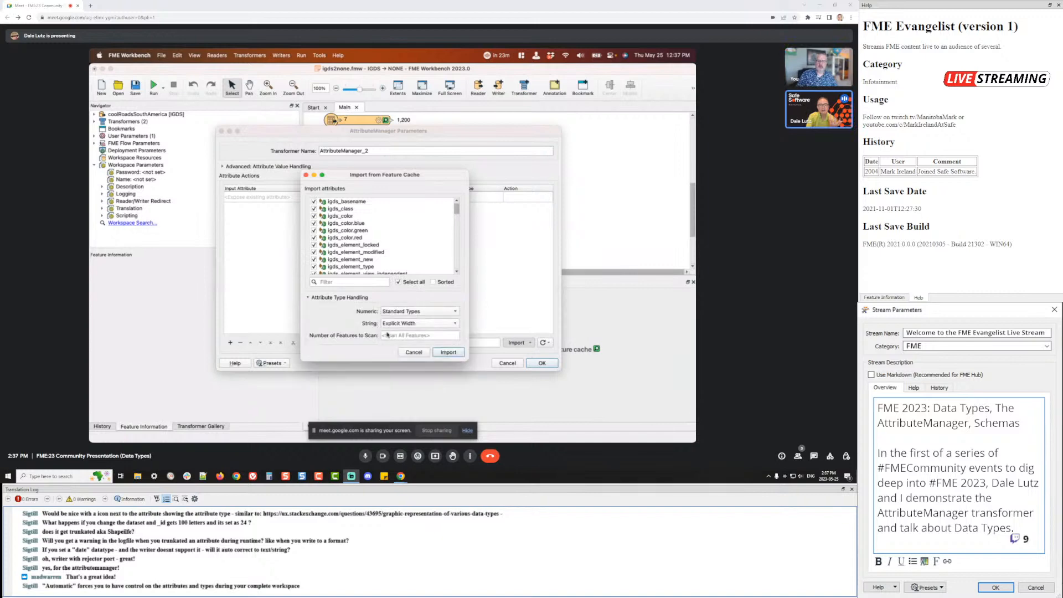
left_click(448, 352)
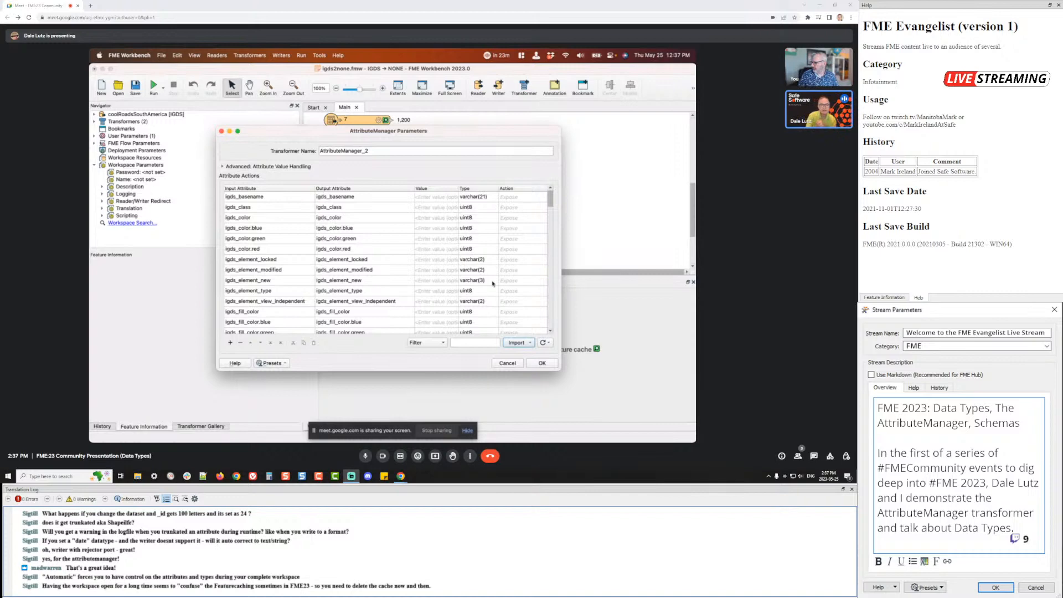
Examine the data types assigned to the imported igds attributes, and close the AttributeManager_2 parameters without applying the changes
scroll(481, 295, "down", 1)
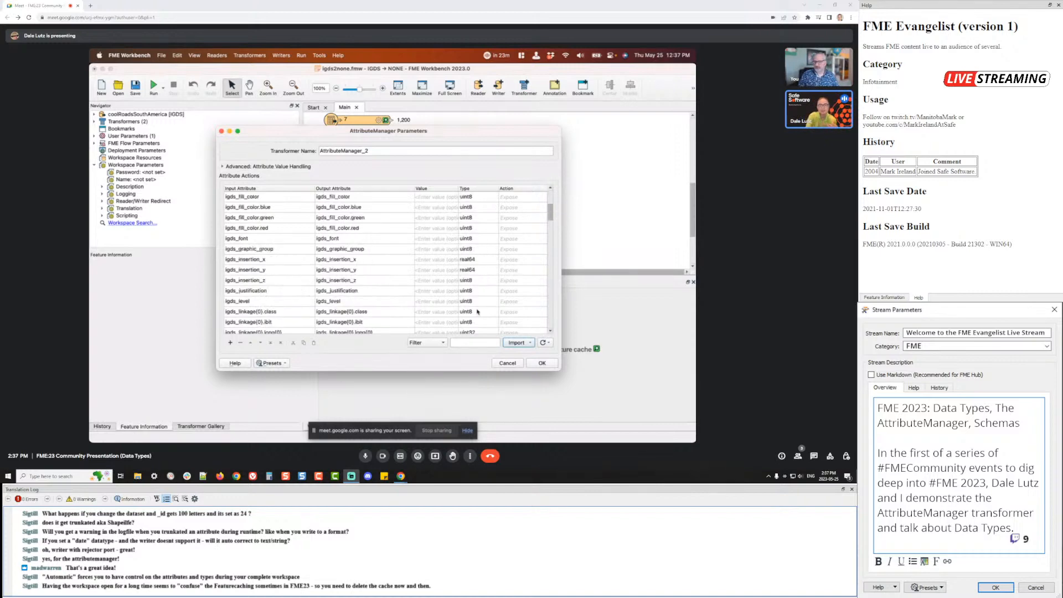
scroll(479, 303, "down", 5)
scroll(482, 277, "down", 5)
scroll(484, 290, "down", 5)
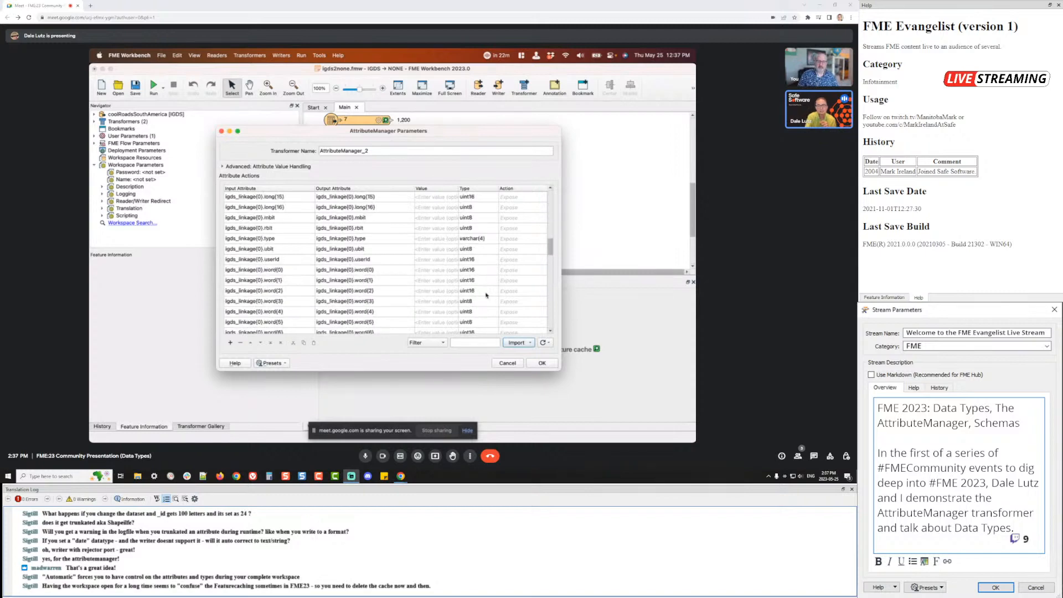
left_click(508, 362)
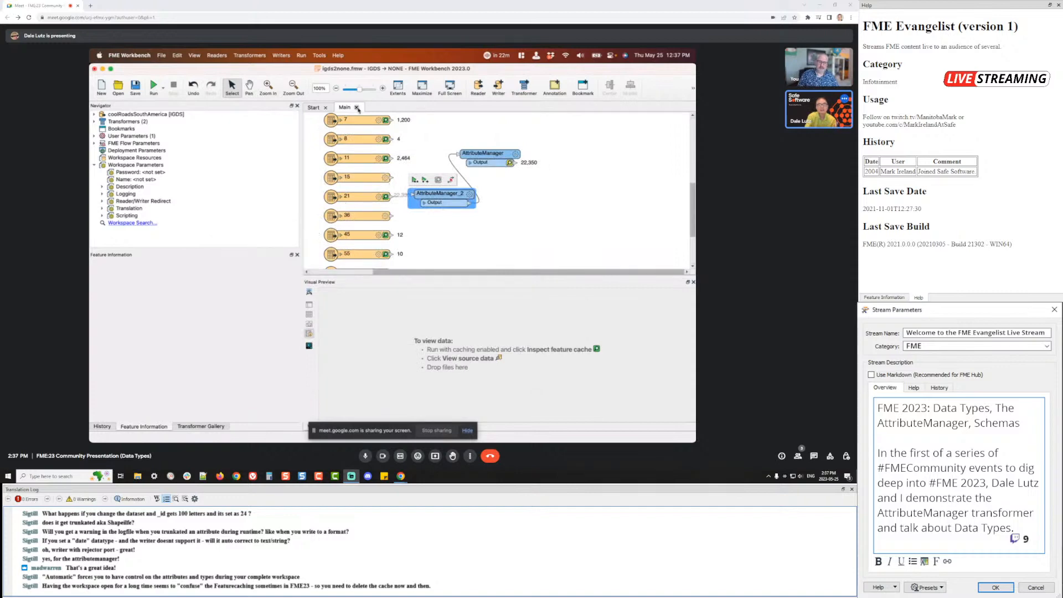
Close the igds2none workspace without saving its changes and open none2msaccess_jdbc_2_dbase.fmw
left_click(357, 108)
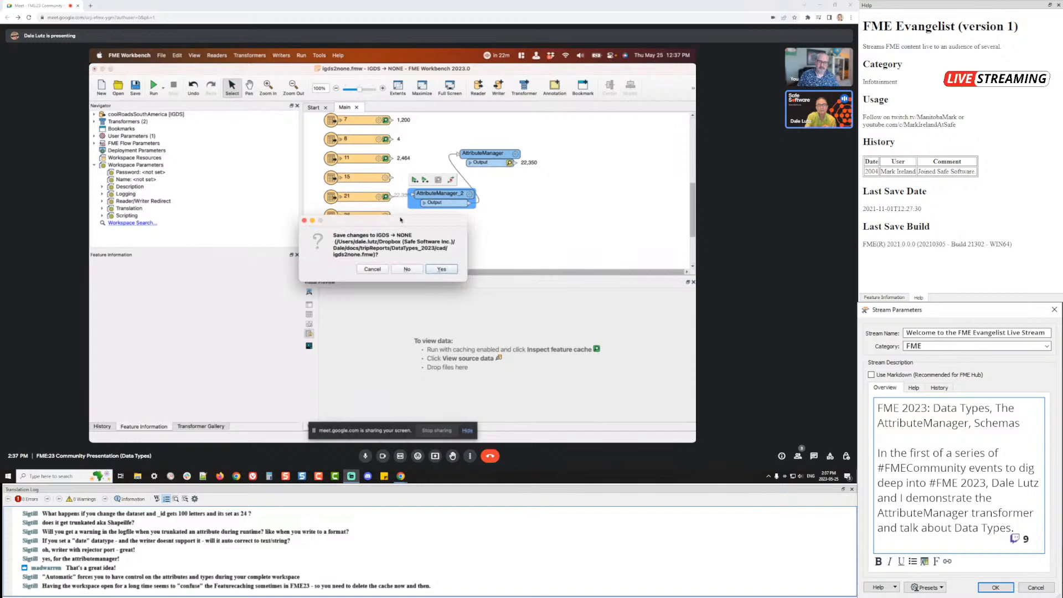
left_click(407, 270)
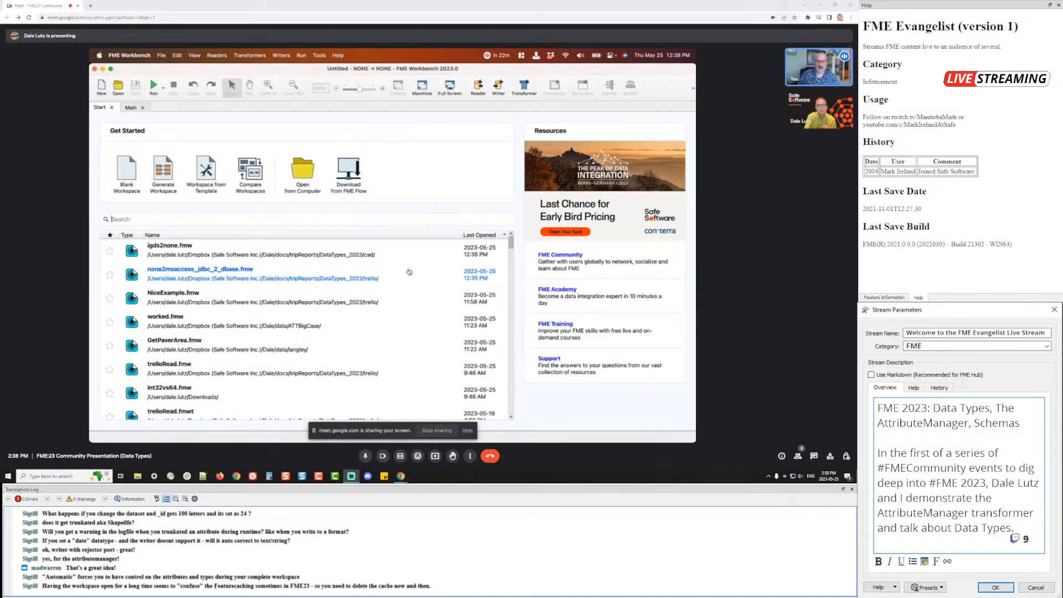
mouse_move(409, 272)
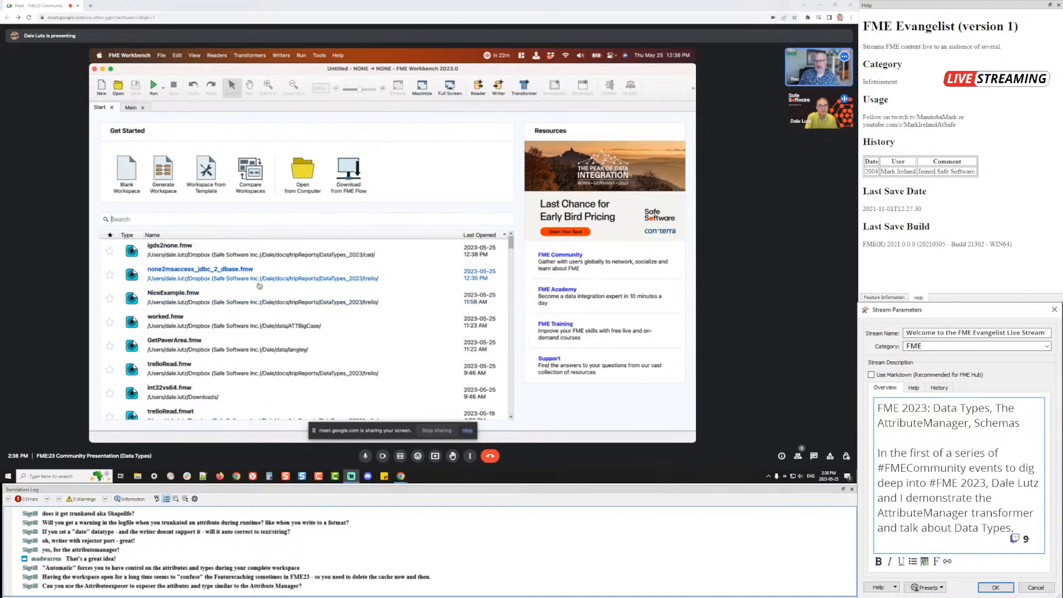
left_click(228, 271)
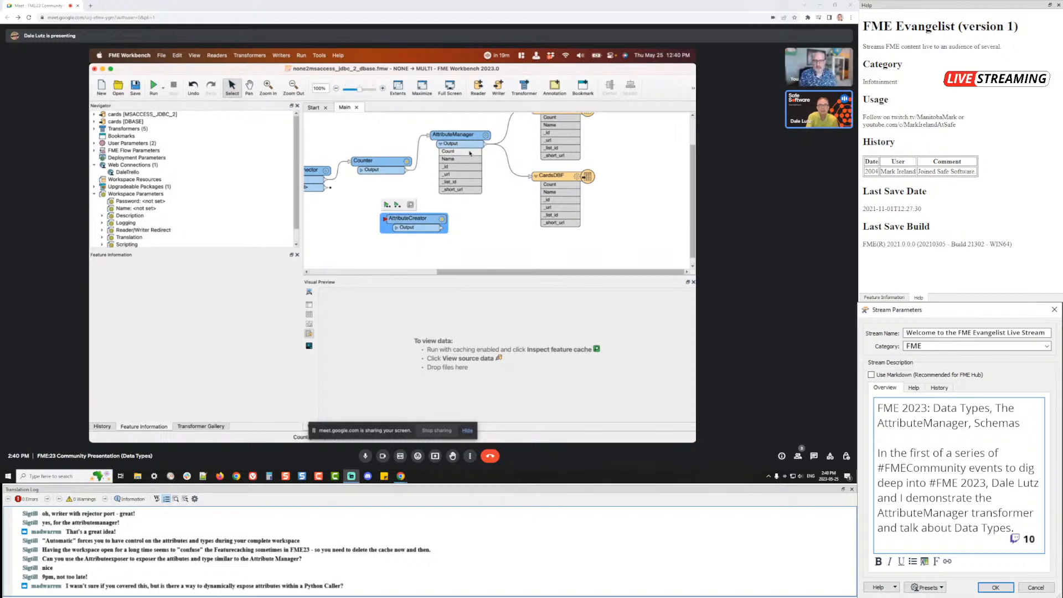
Connect the Counter output to the AttributeCreator and accept its fme_feature_type and fme_feature_type_name attributes with the value DynaCards
left_click_drag(410, 223, 394, 219)
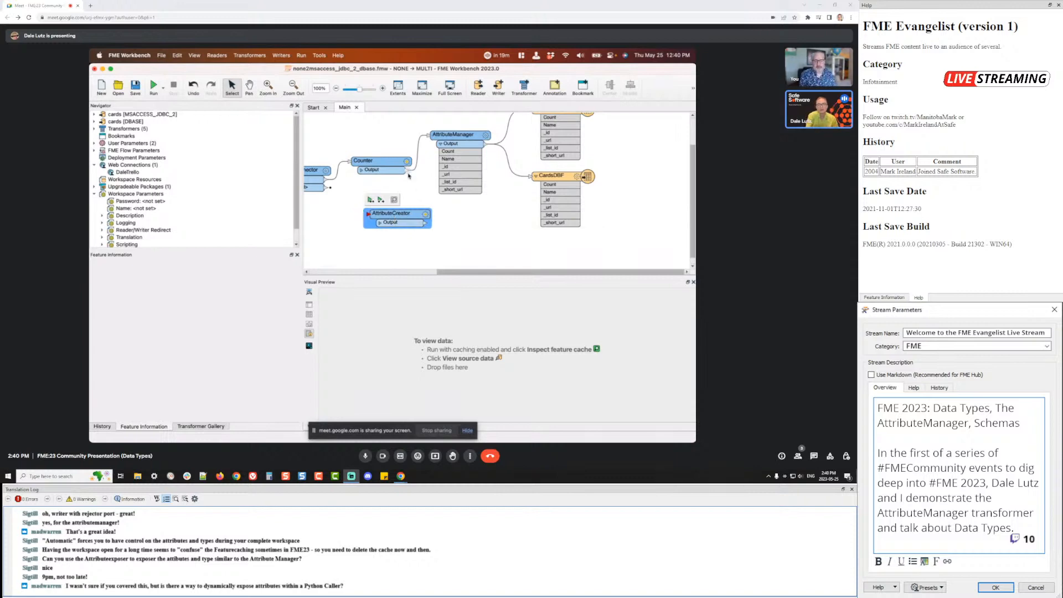
left_click_drag(407, 173, 368, 214)
left_click(426, 215)
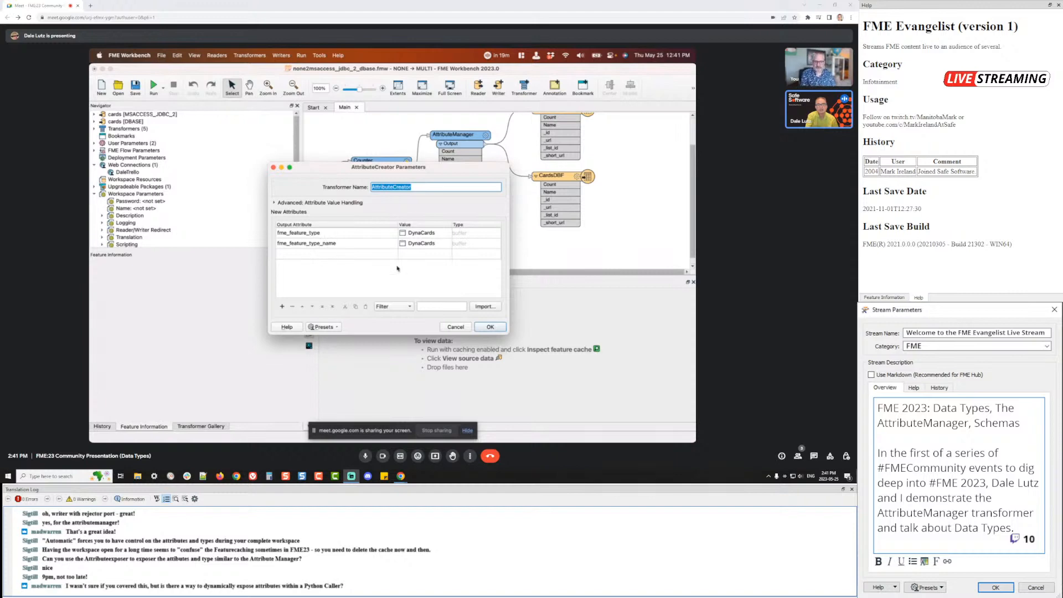
left_click(490, 327)
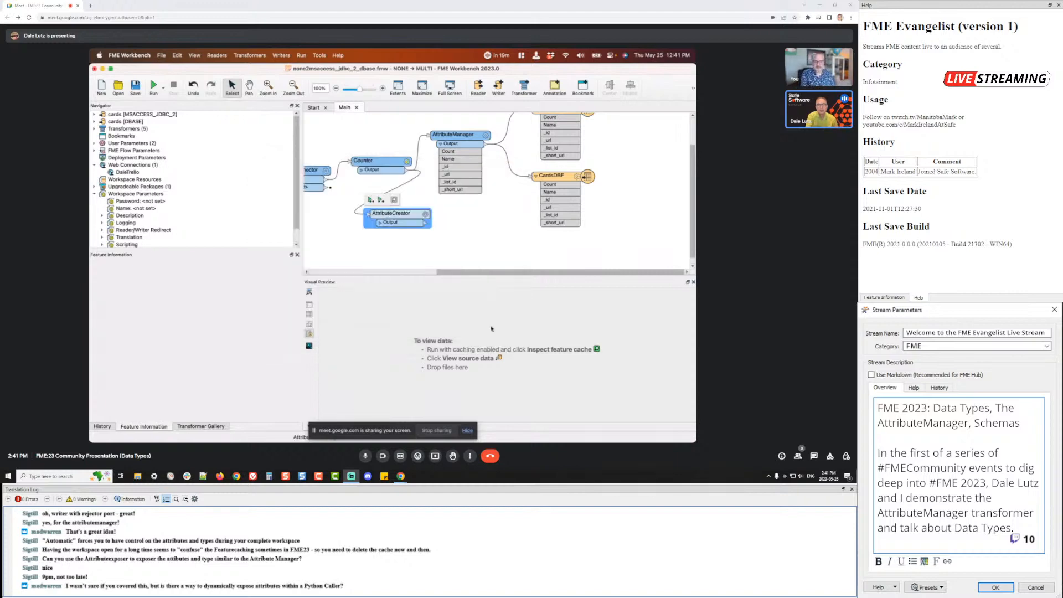
left_click_drag(406, 217, 394, 217)
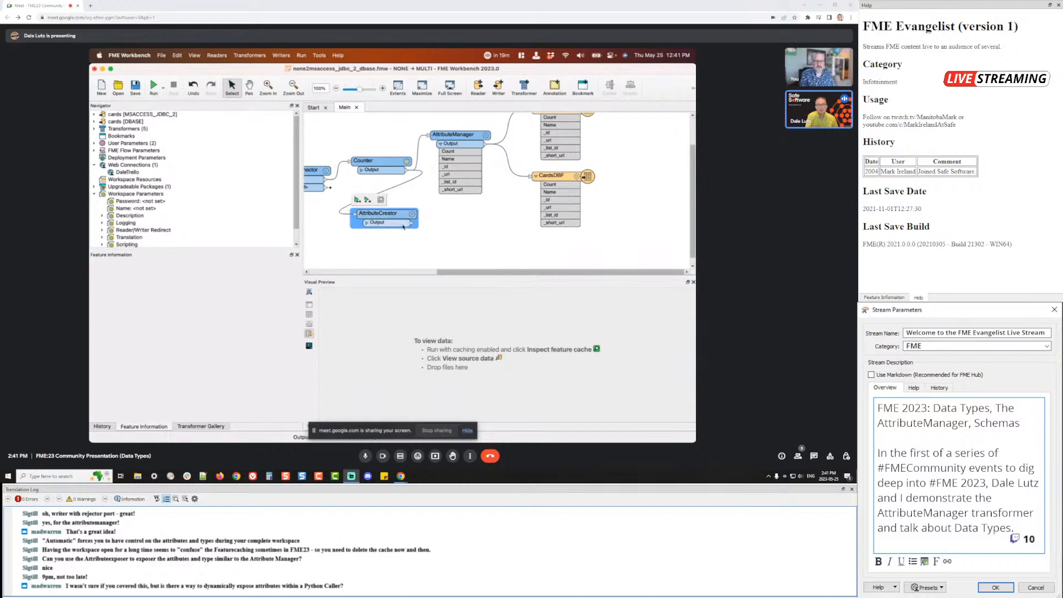
Add a SchemaScanner connected to the AttributeCreator output, place it below the AttributeManager, and accept its default parameters
left_click(413, 224)
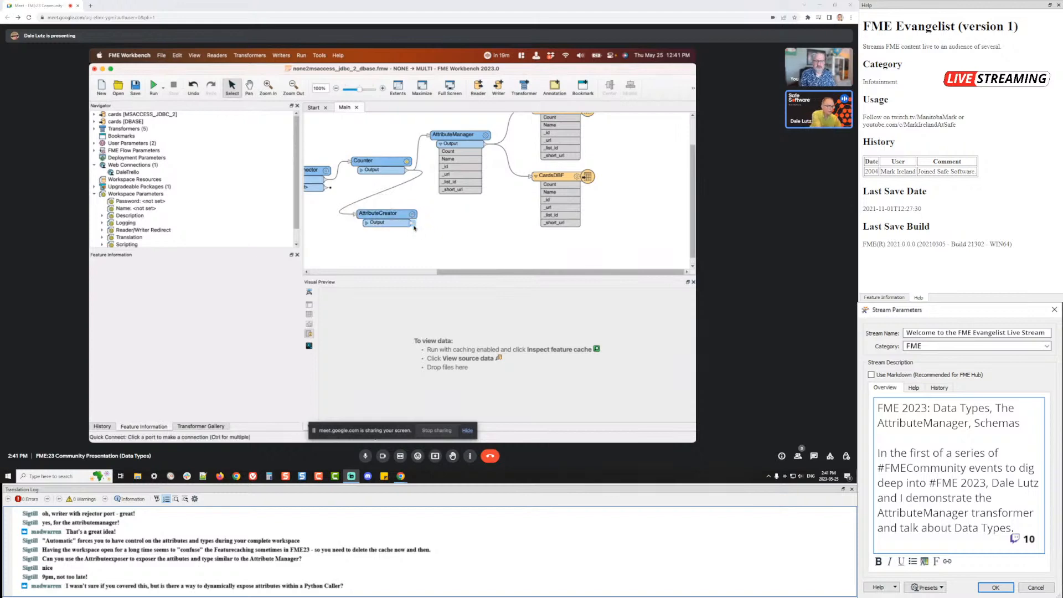
type("ss")
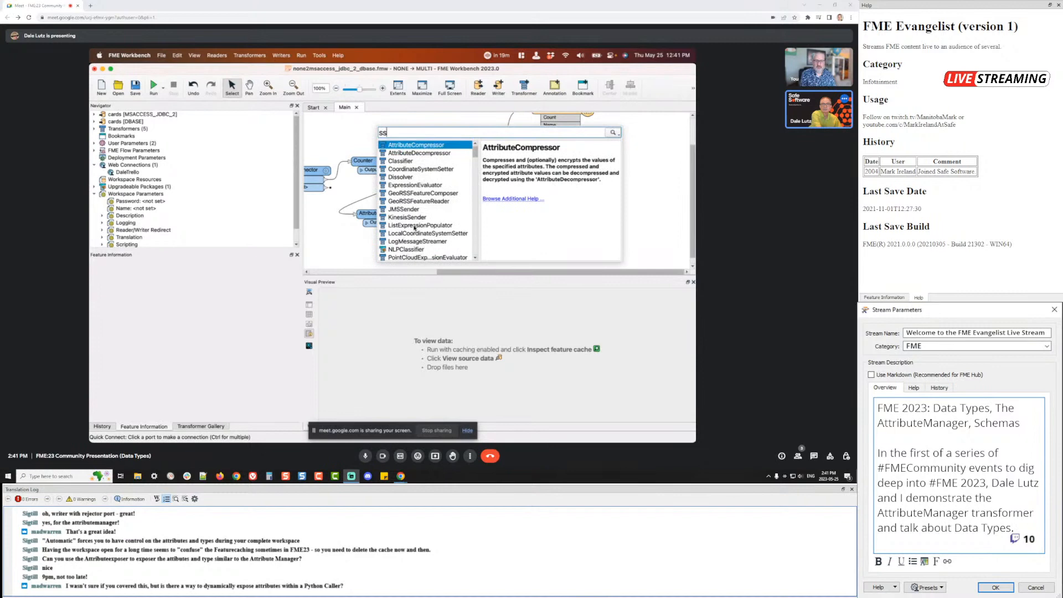
key("BackSpace")
type("ch")
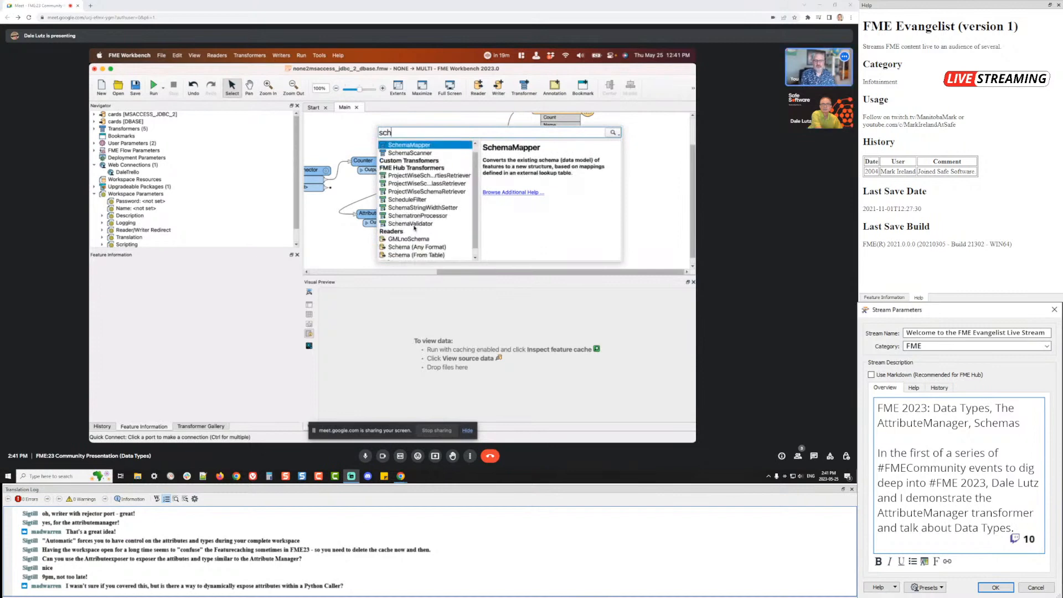
key("Down")
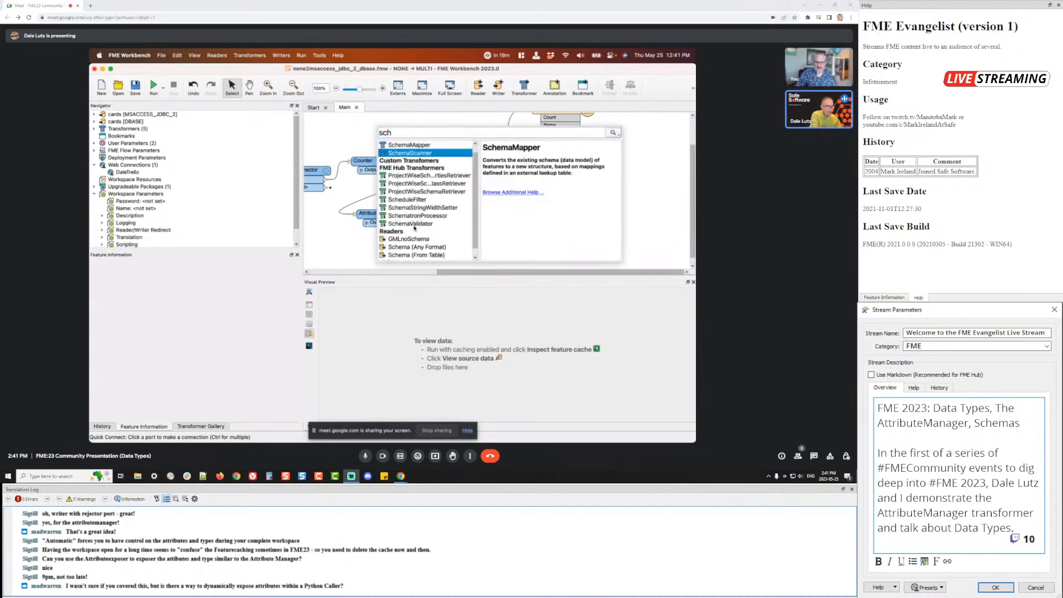
key("Return")
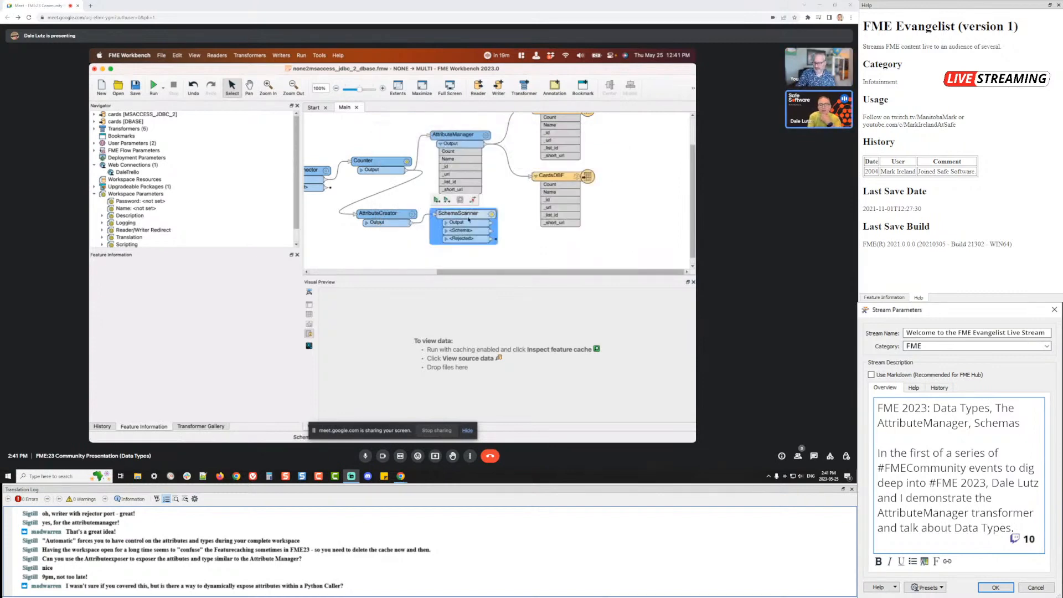
left_click_drag(481, 223, 464, 243)
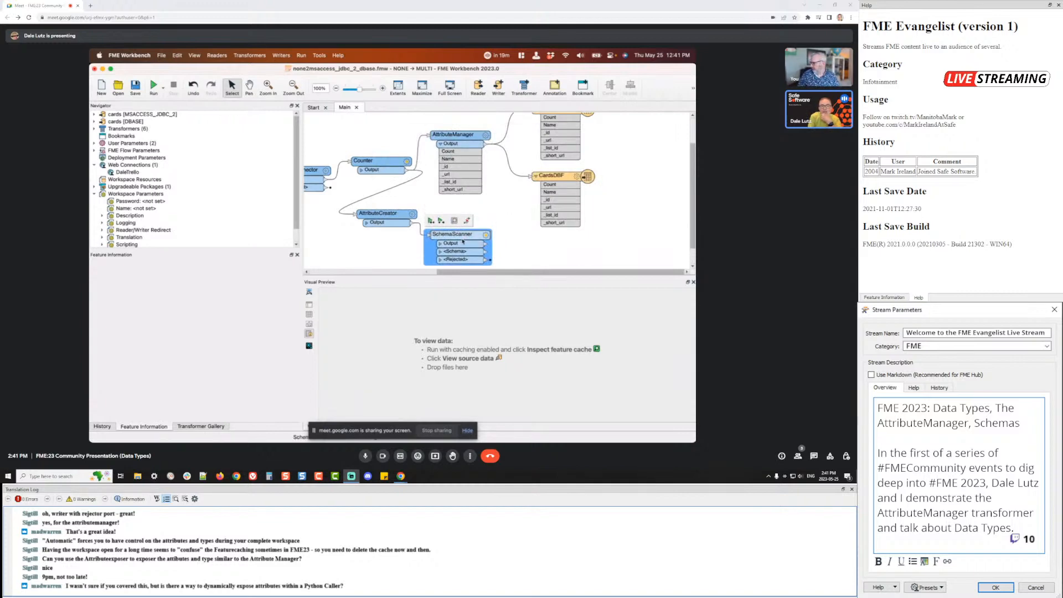
mouse_move(462, 242)
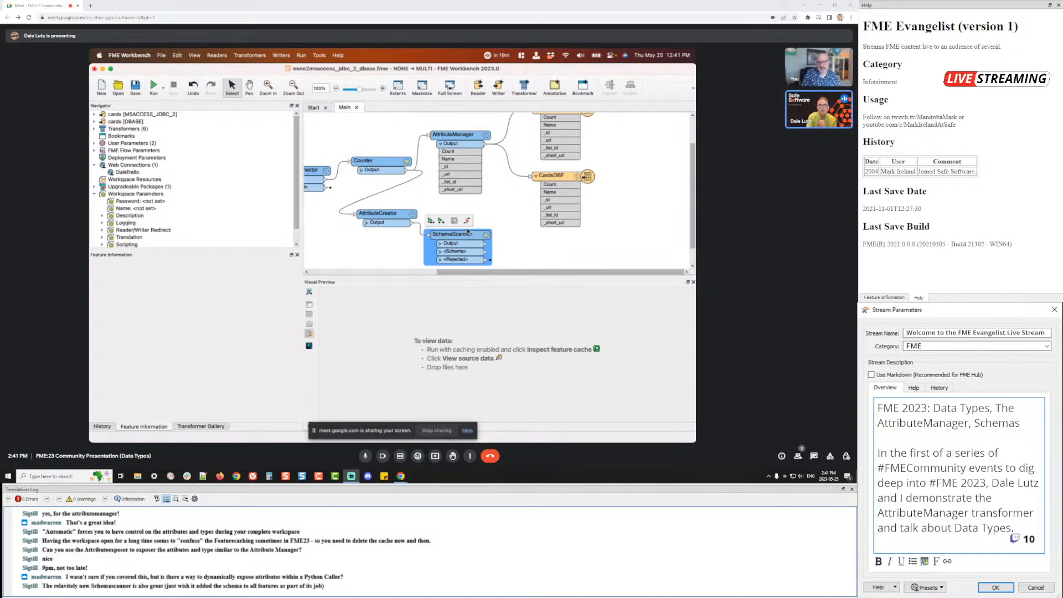
left_click(487, 237)
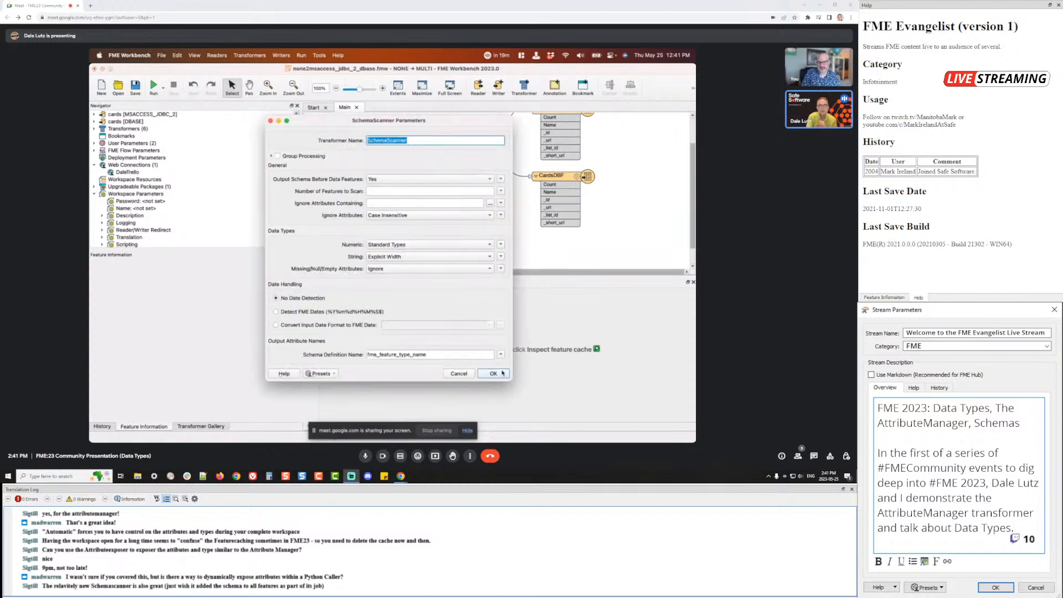
left_click(493, 373)
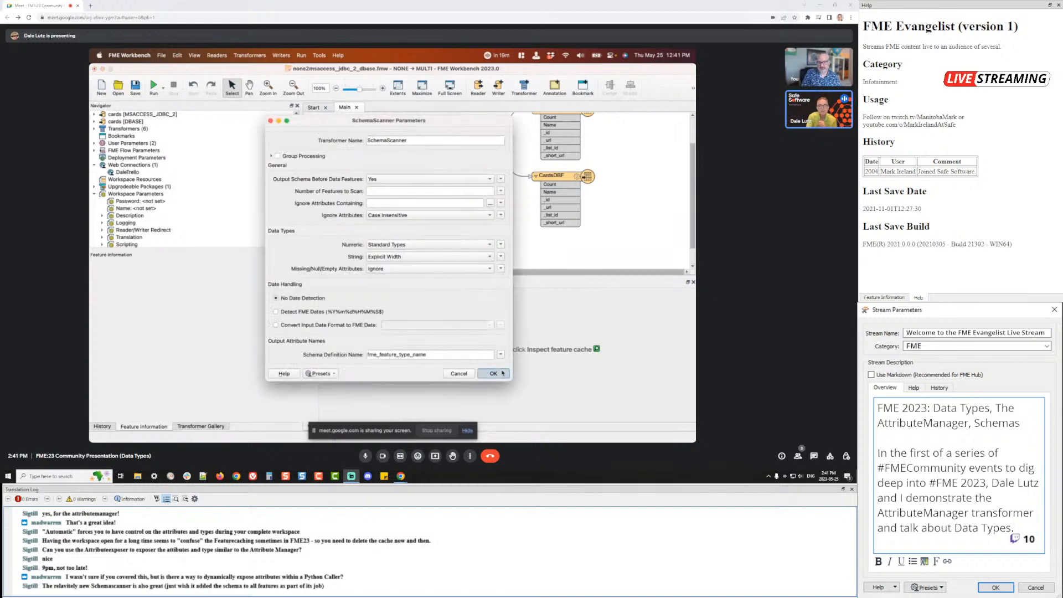
left_click(223, 57)
left_click(228, 70)
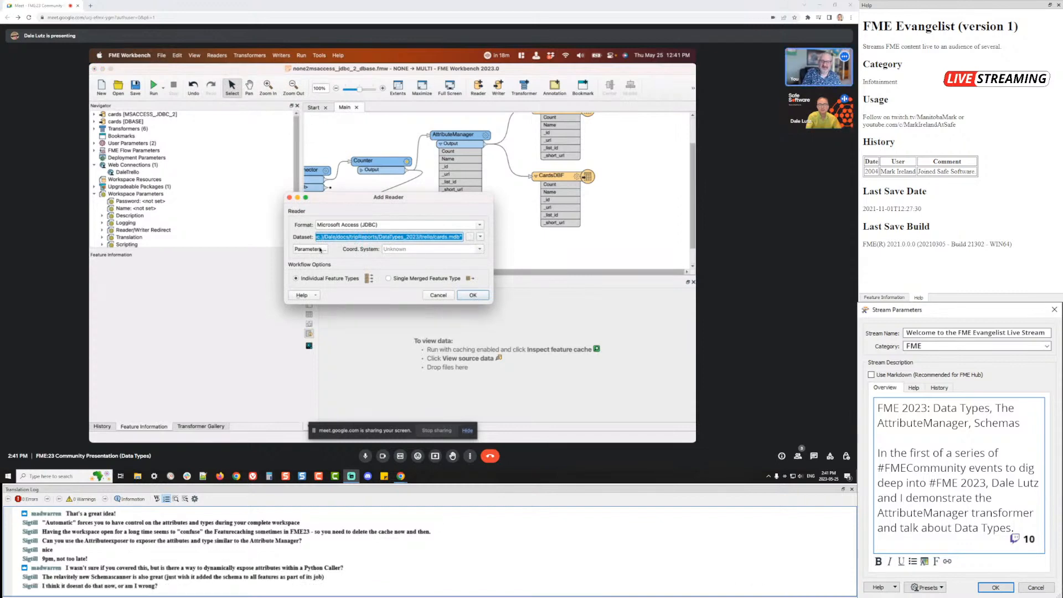
left_click(449, 237)
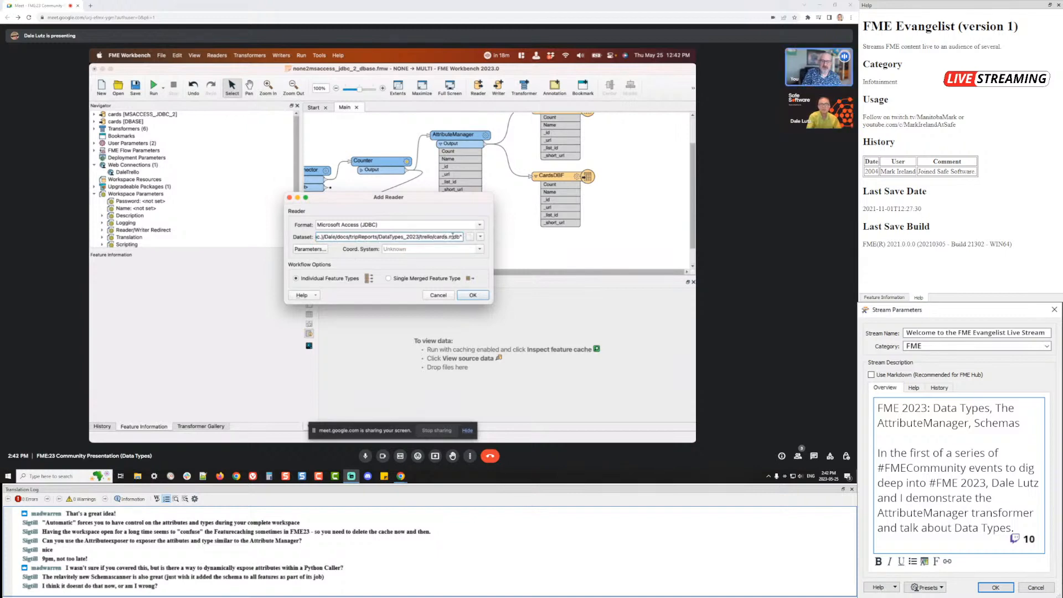
left_click(438, 295)
Add a dBase (DBF) writer with the dataset folder trello/cards2 and an Automatic table definition
left_click(284, 56)
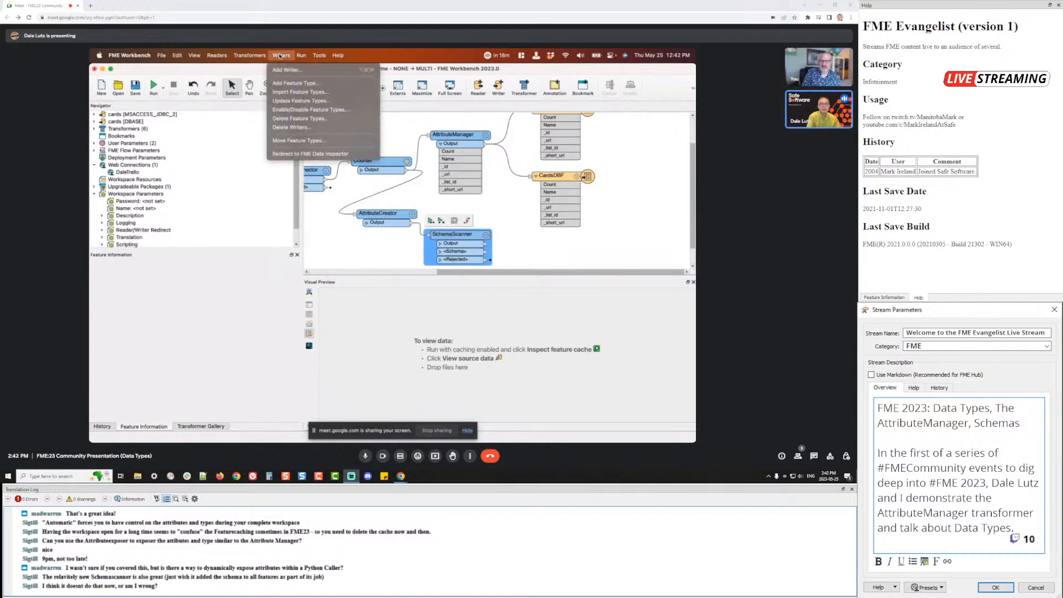
left_click(289, 69)
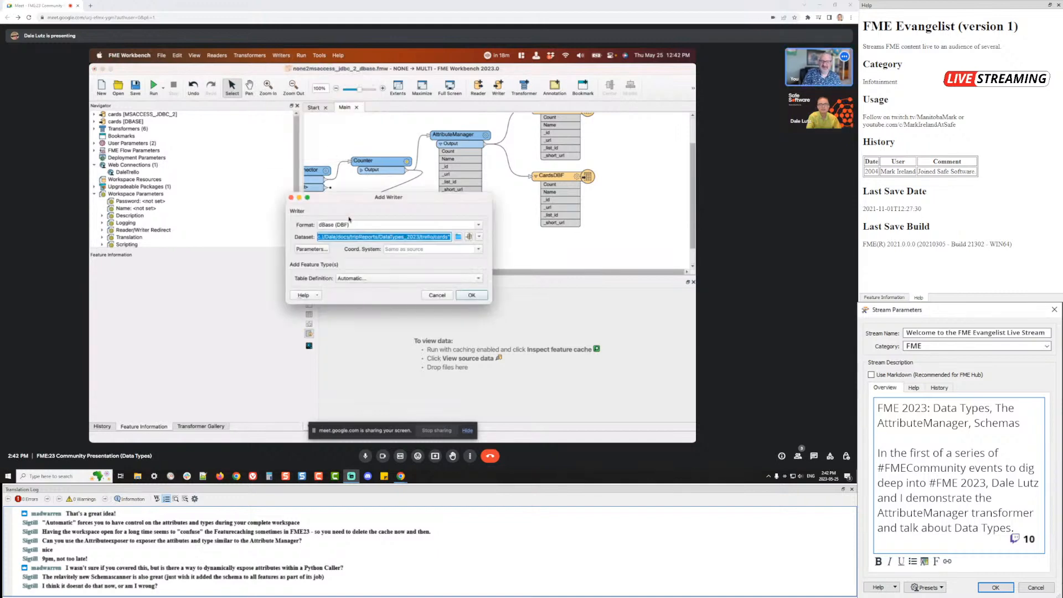
left_click(458, 237)
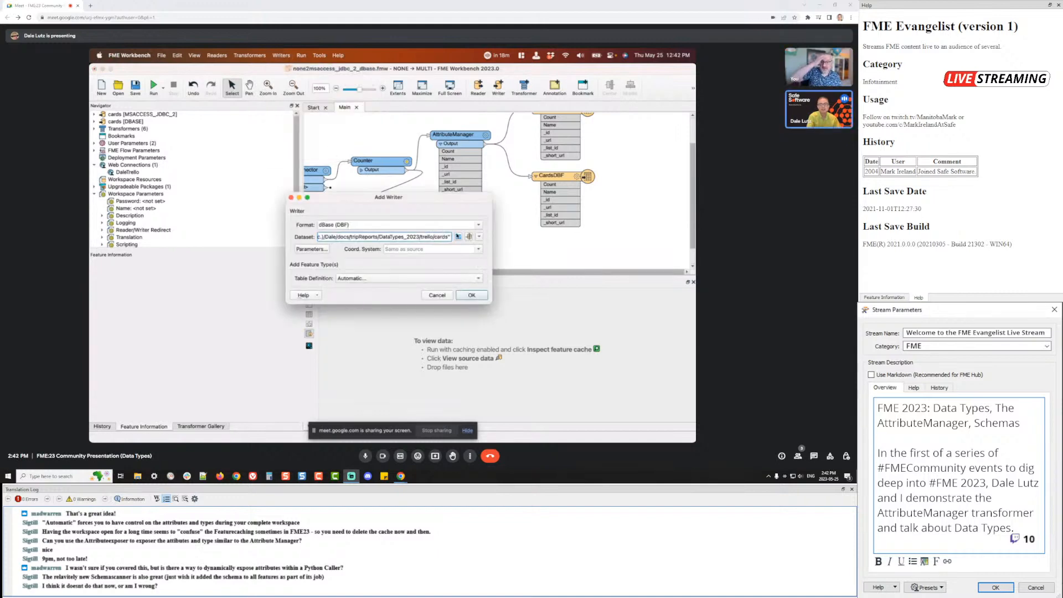
type("2")
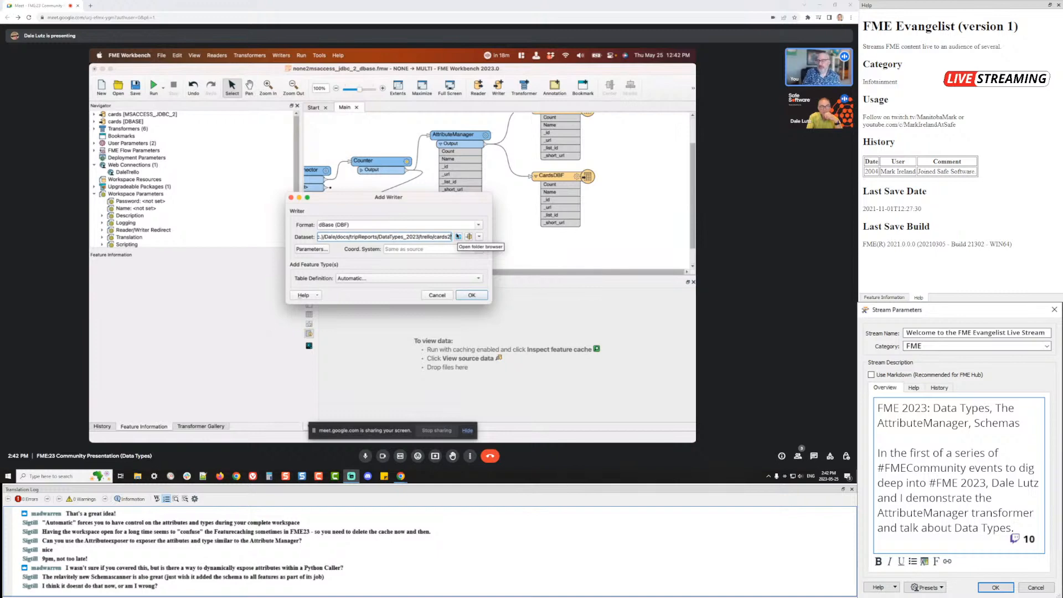
left_click(477, 296)
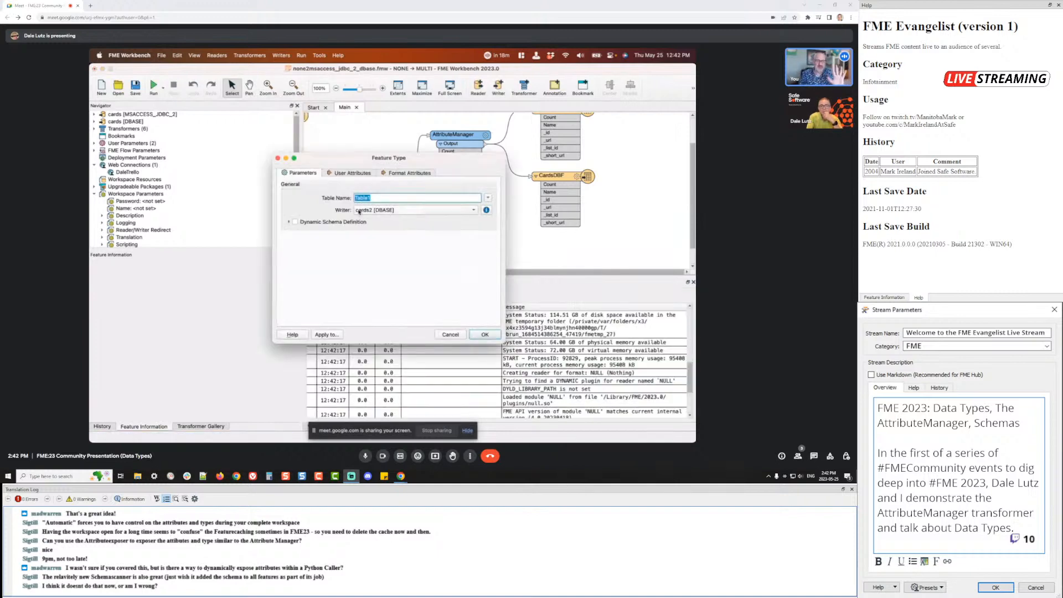
Name the new writer table DynaCards, set its attribute definition to Dynamic, and remove the blank varchar attribute row
type("D")
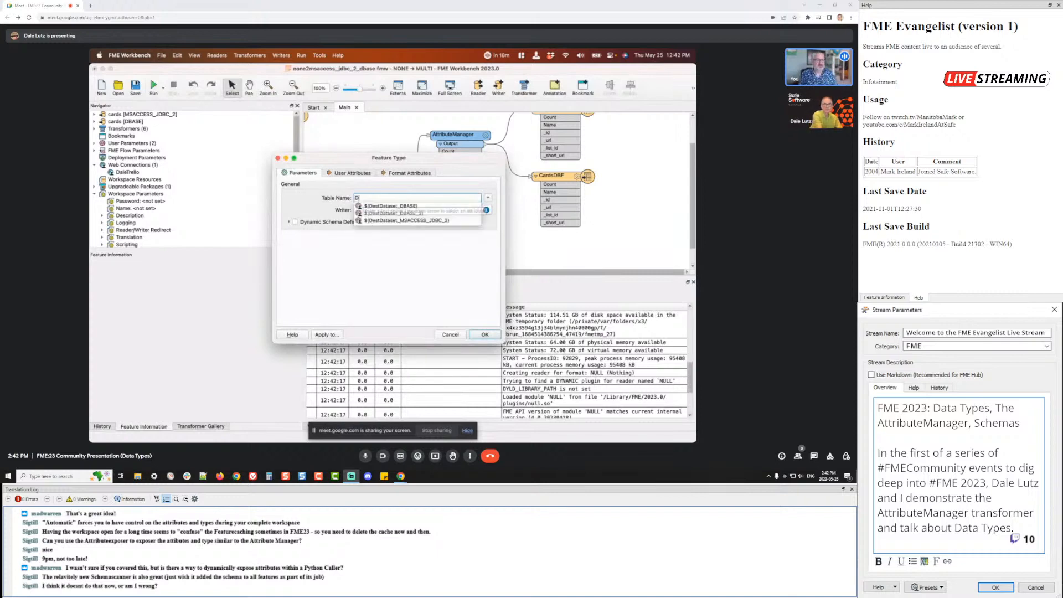
type("ynaCards")
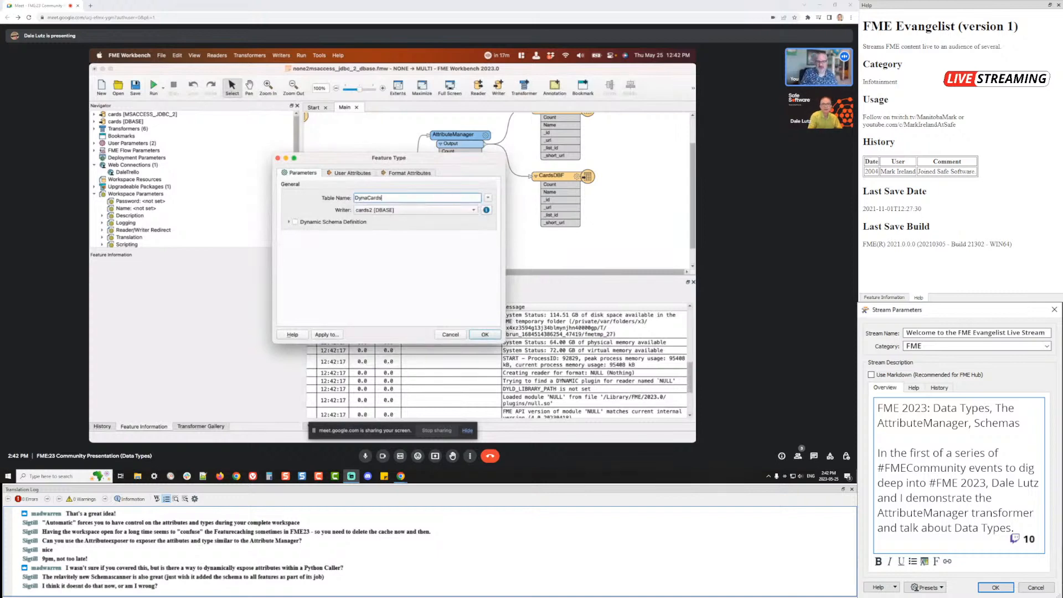
left_click(338, 172)
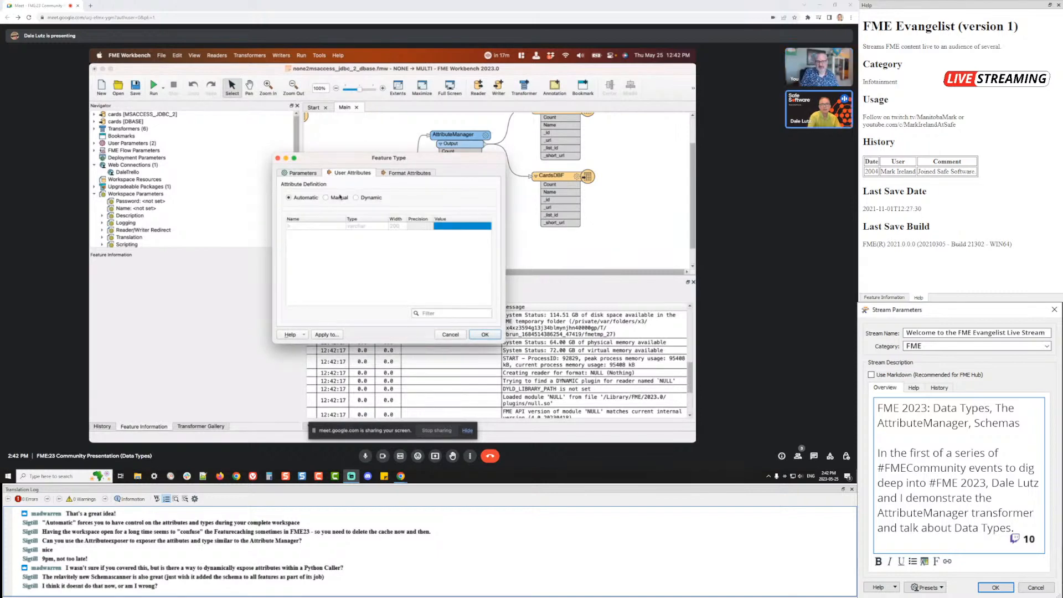
left_click(355, 198)
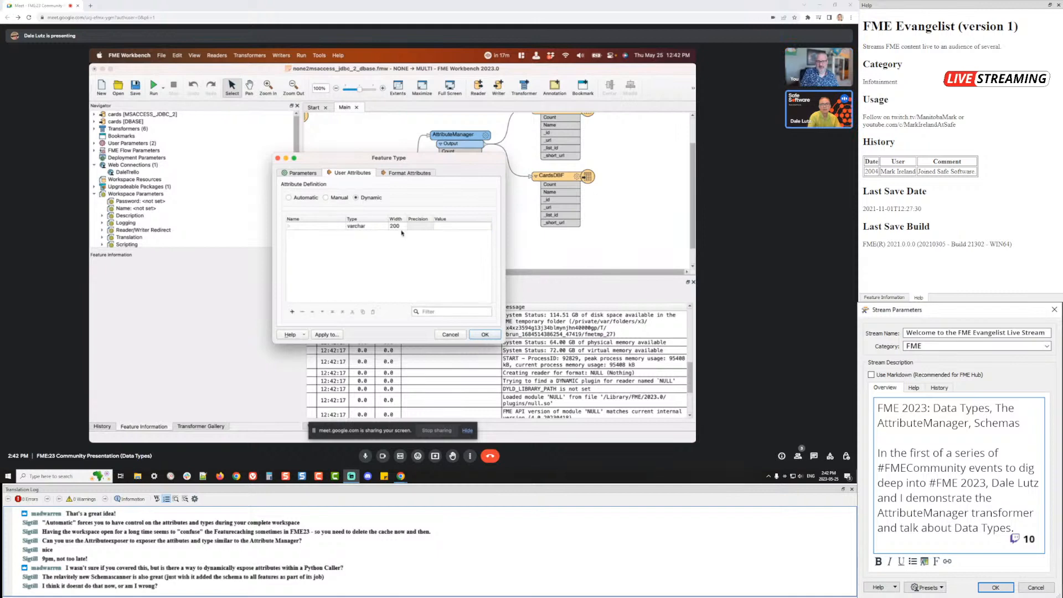
left_click(325, 227)
left_click(302, 311)
left_click(484, 335)
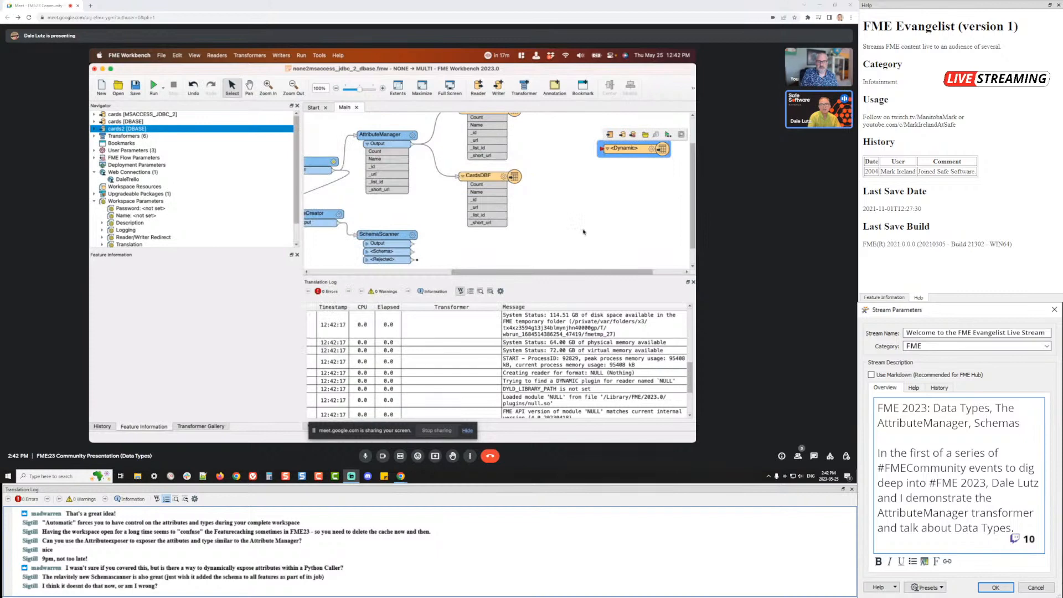
Connect the SchemaScanner's <Schema> and Output ports to the <Dynamic> writer feature type and run the workspace
left_click_drag(631, 148, 501, 247)
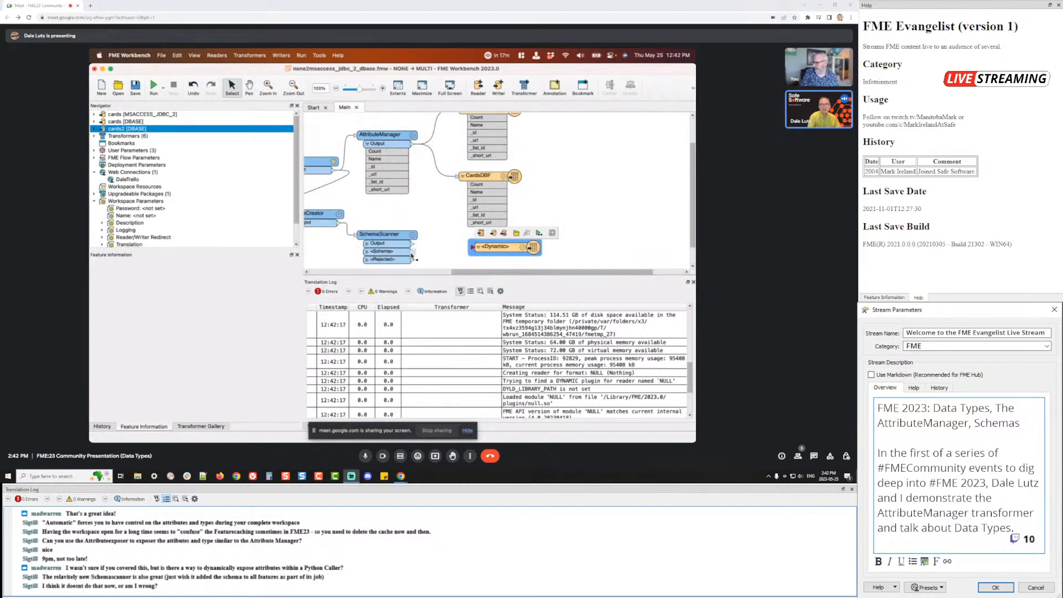
left_click_drag(412, 252, 472, 247)
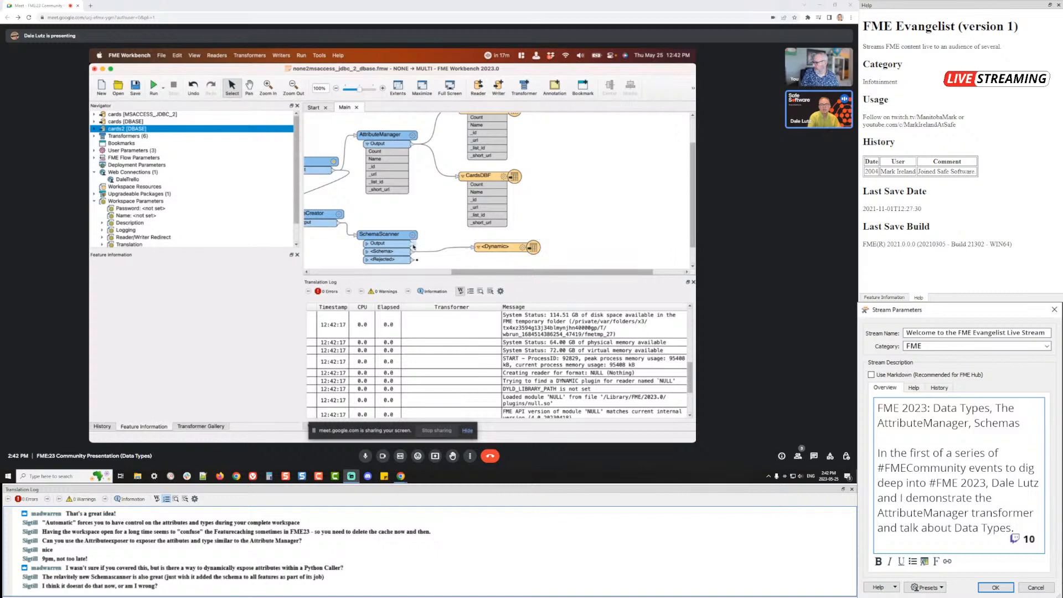
left_click(159, 92)
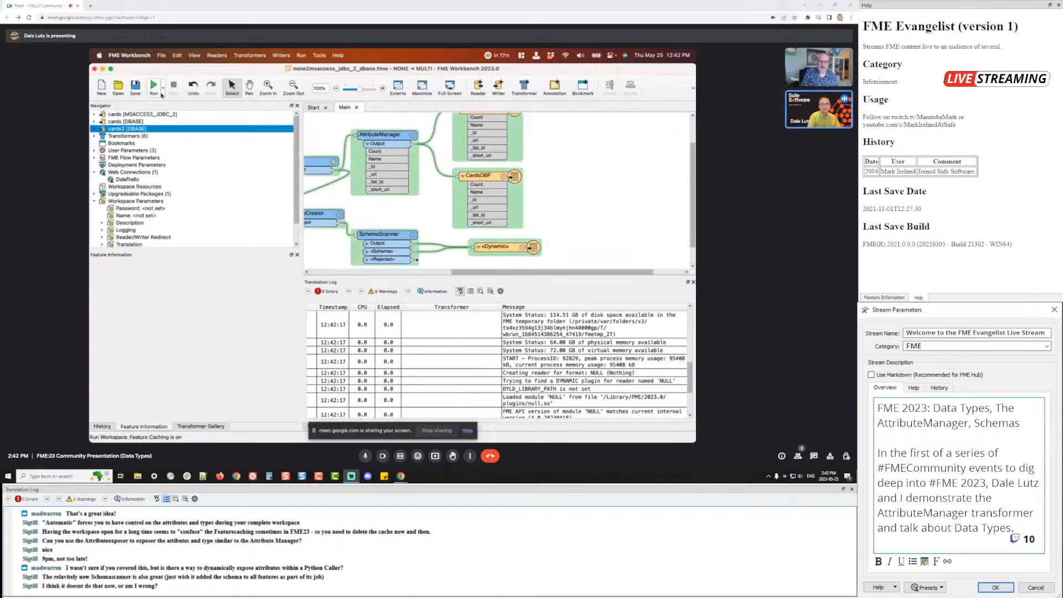
left_click(155, 88)
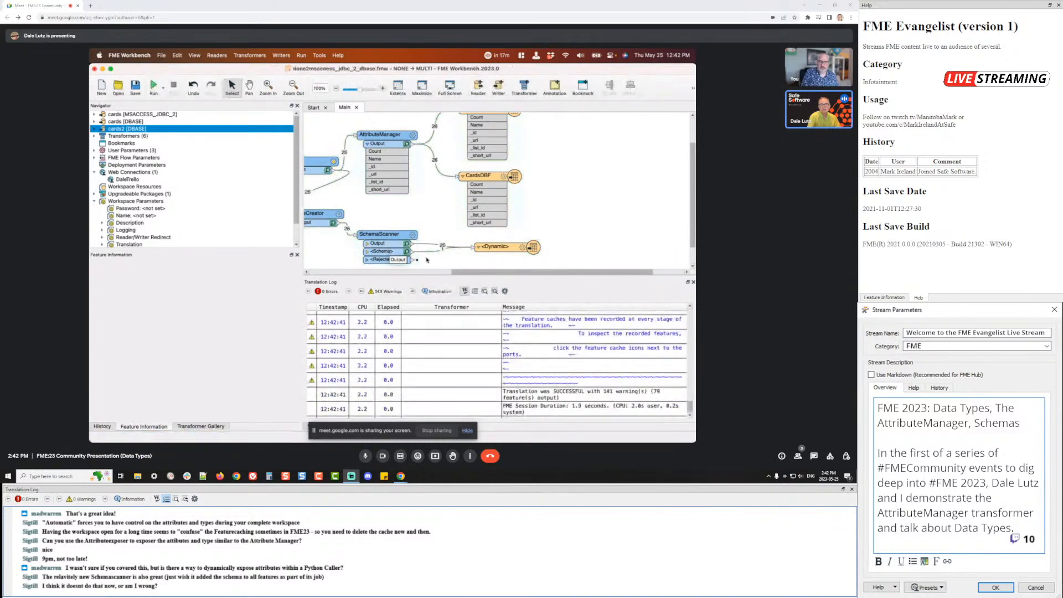
Try to view the <Dynamic> writer's output dataset as dBase (DBF) with the default reader parameters
left_click(501, 247)
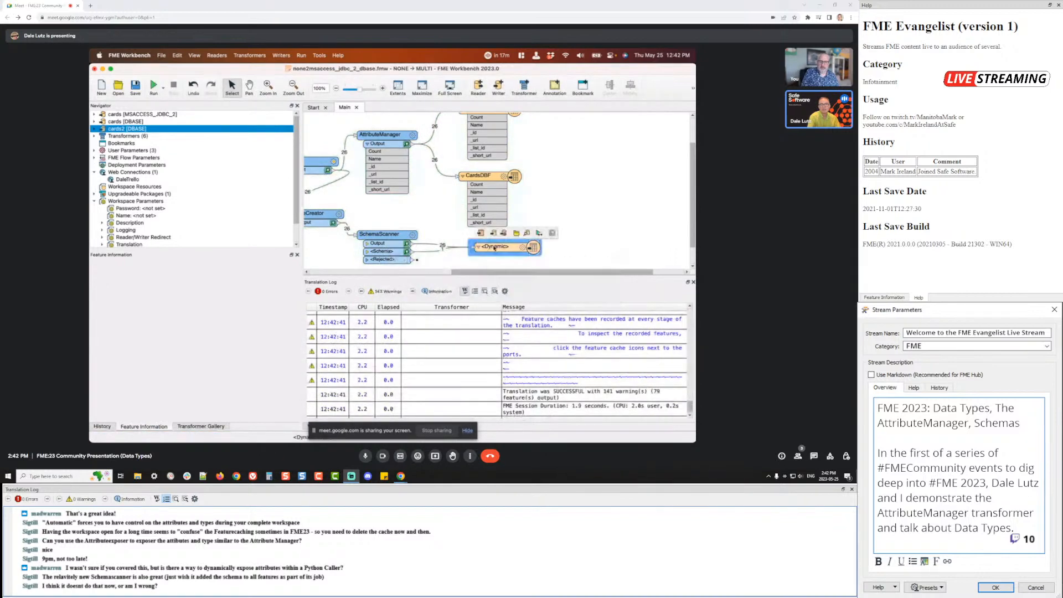
left_click(525, 233)
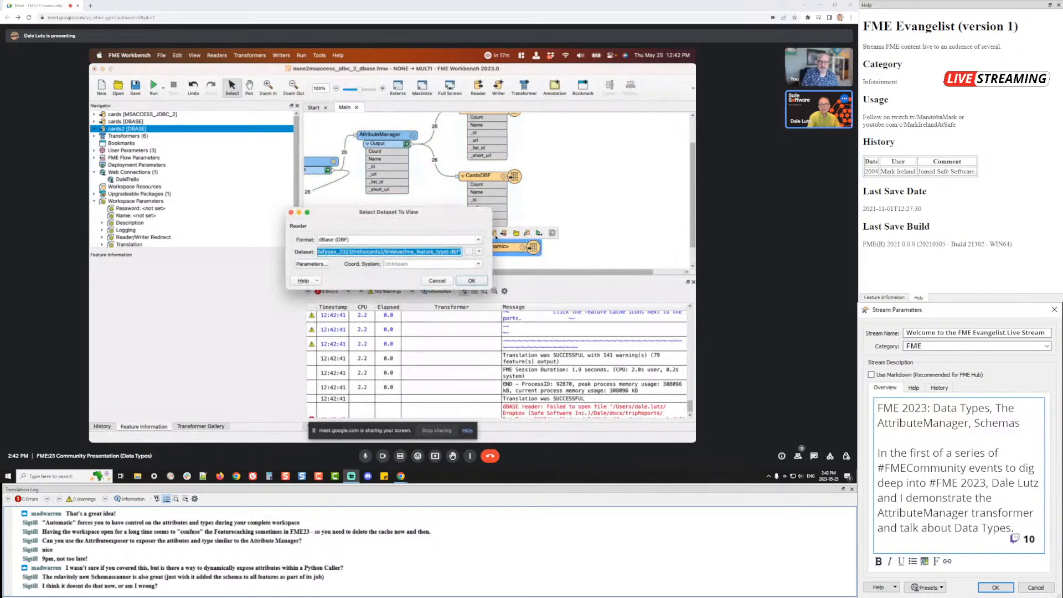
left_click(325, 265)
left_click(480, 287)
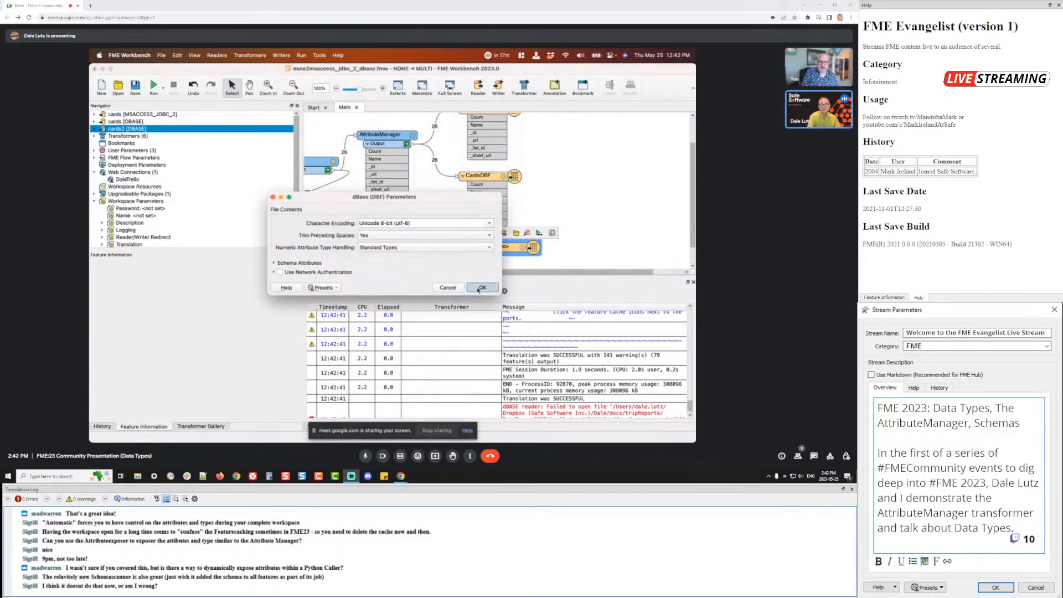
left_click(471, 281)
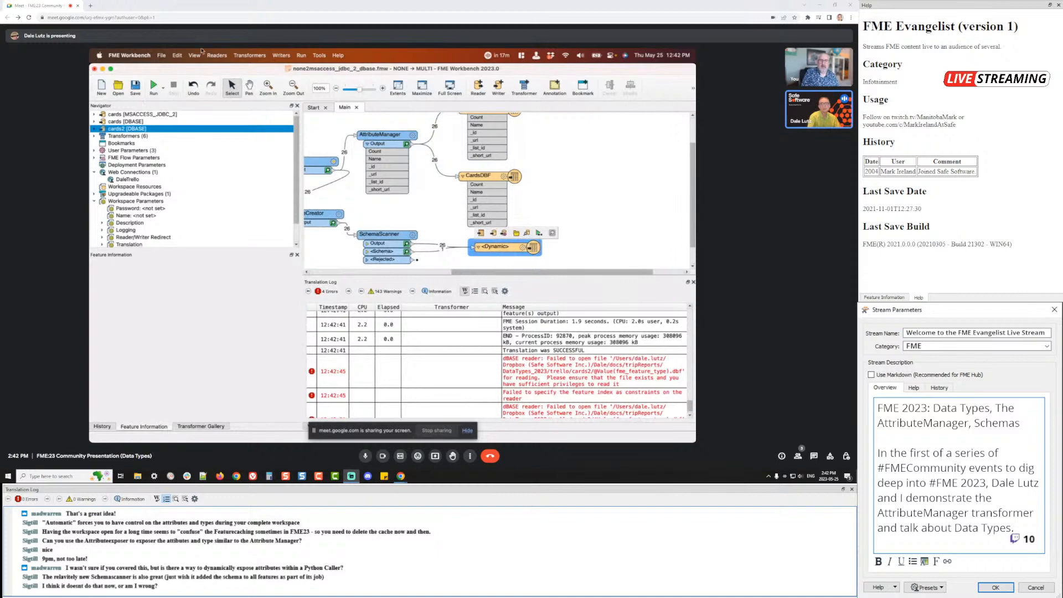
Launch FME Data Inspector, enlarge its window, and open DynaCards.dbf from the cards2 folder as a dBase (DBF) dataset
left_click(321, 56)
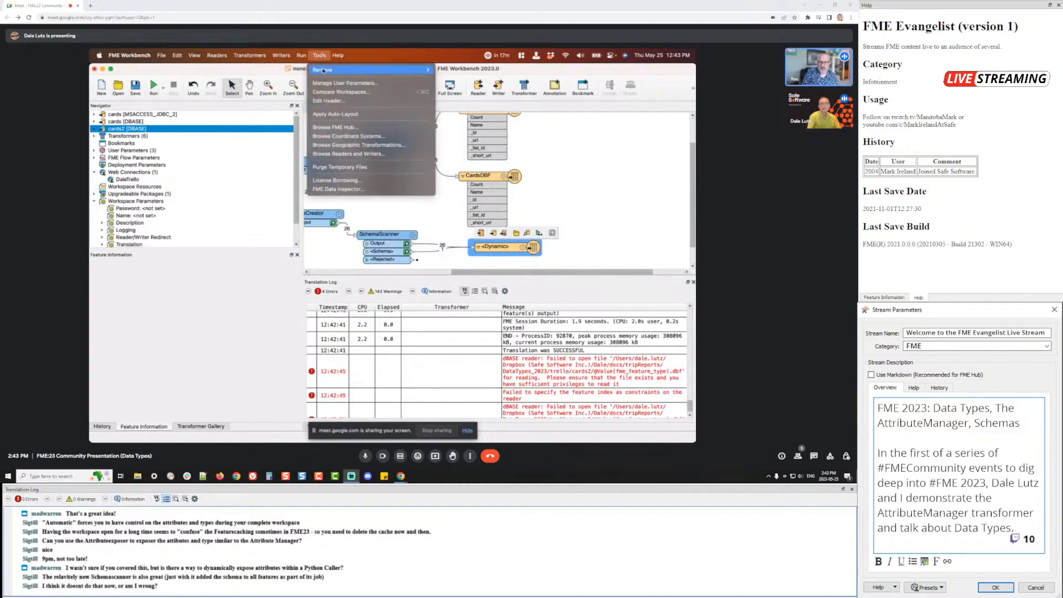
left_click(349, 193)
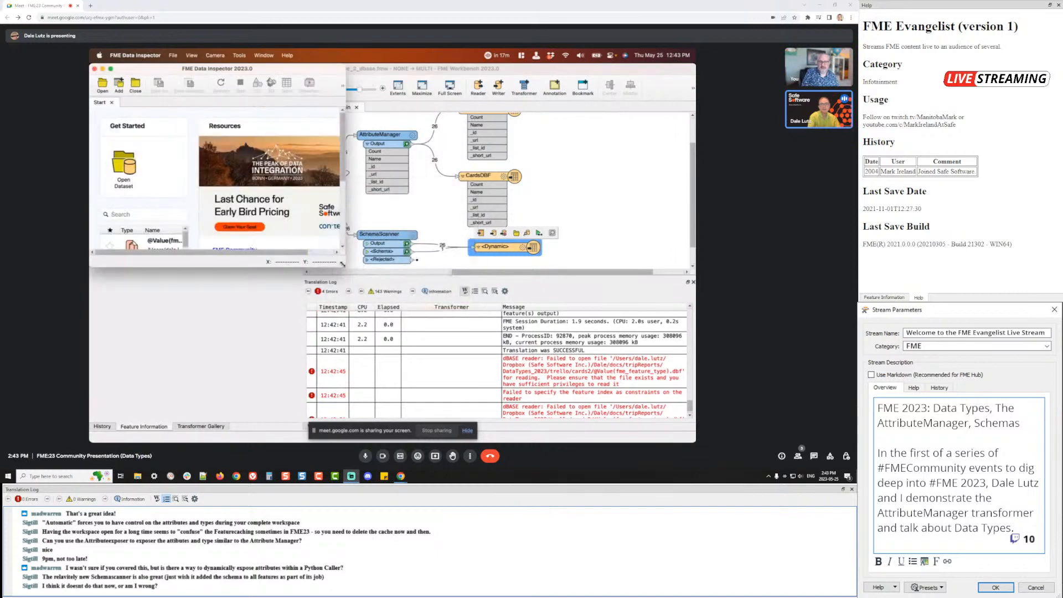
left_click_drag(344, 266, 552, 349)
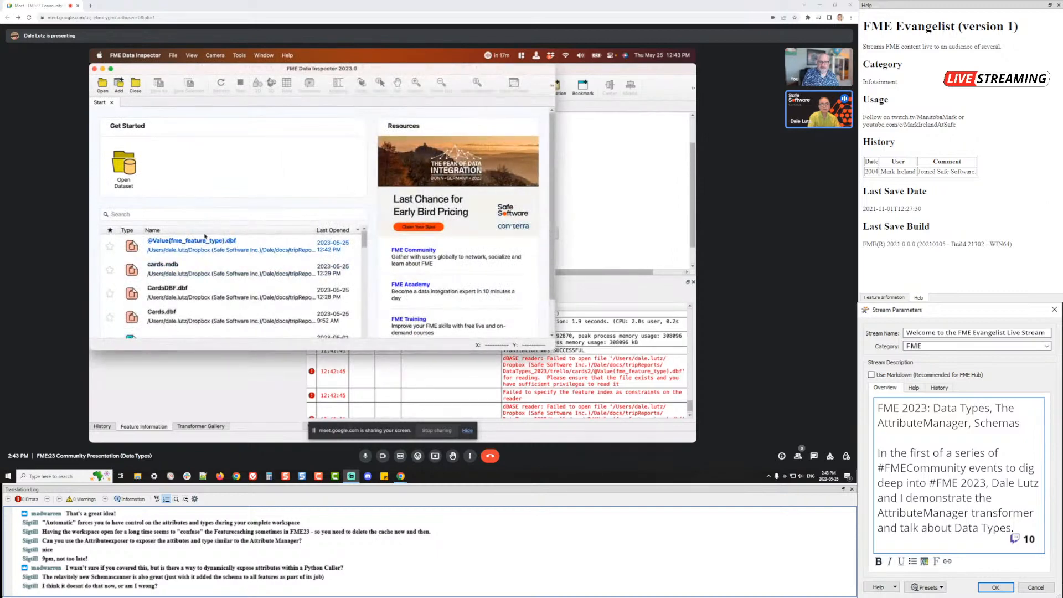
left_click(103, 86)
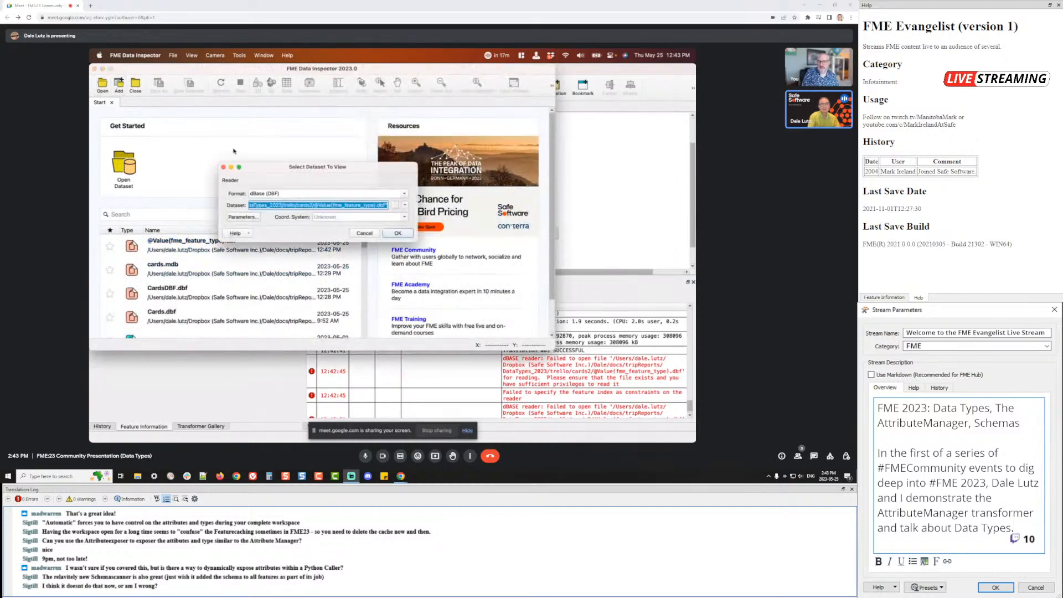
left_click(397, 206)
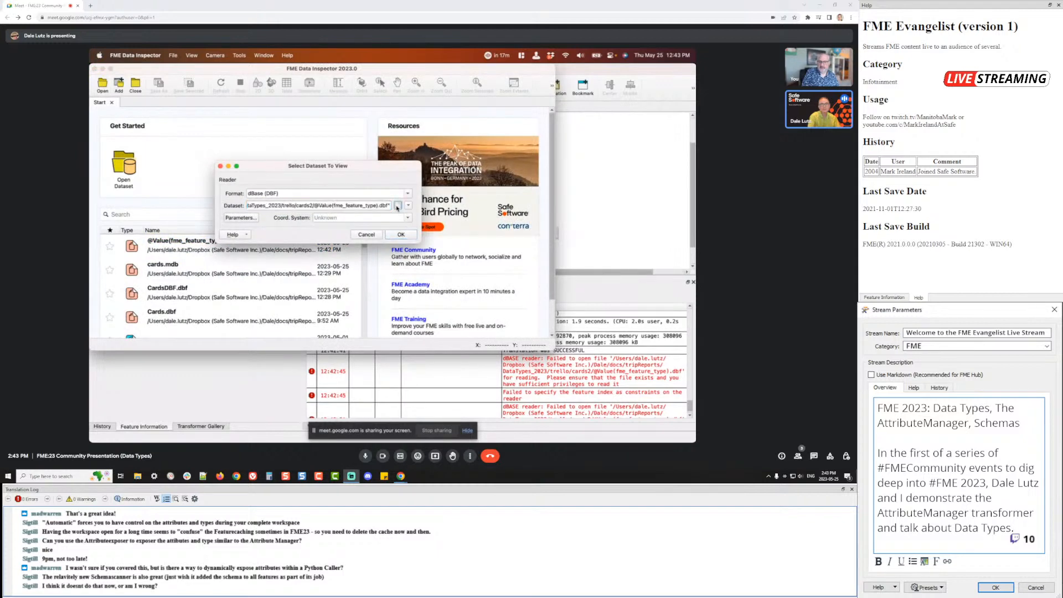
left_click(355, 231)
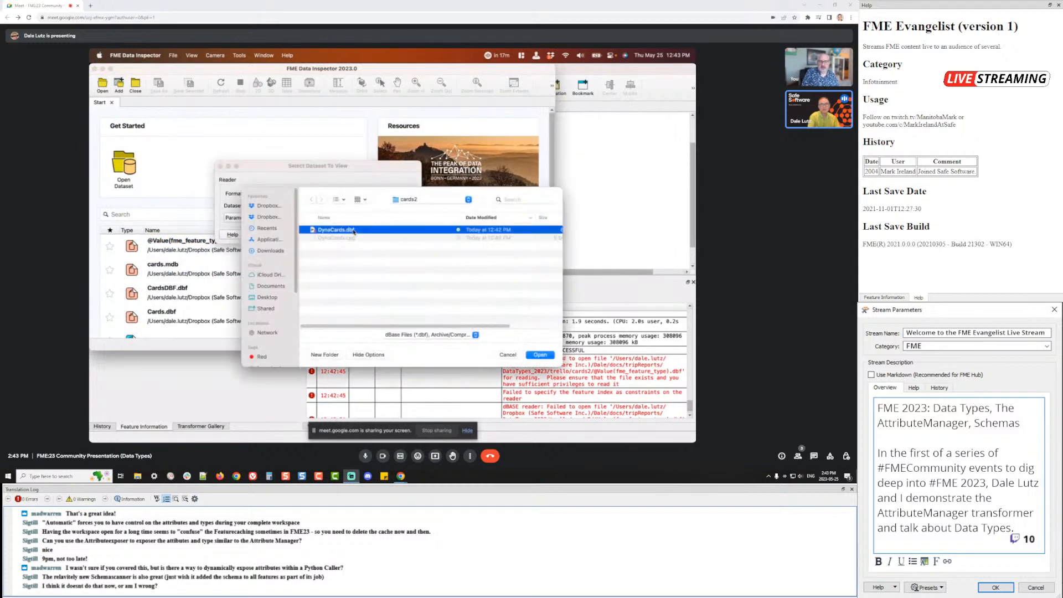
double_click(353, 231)
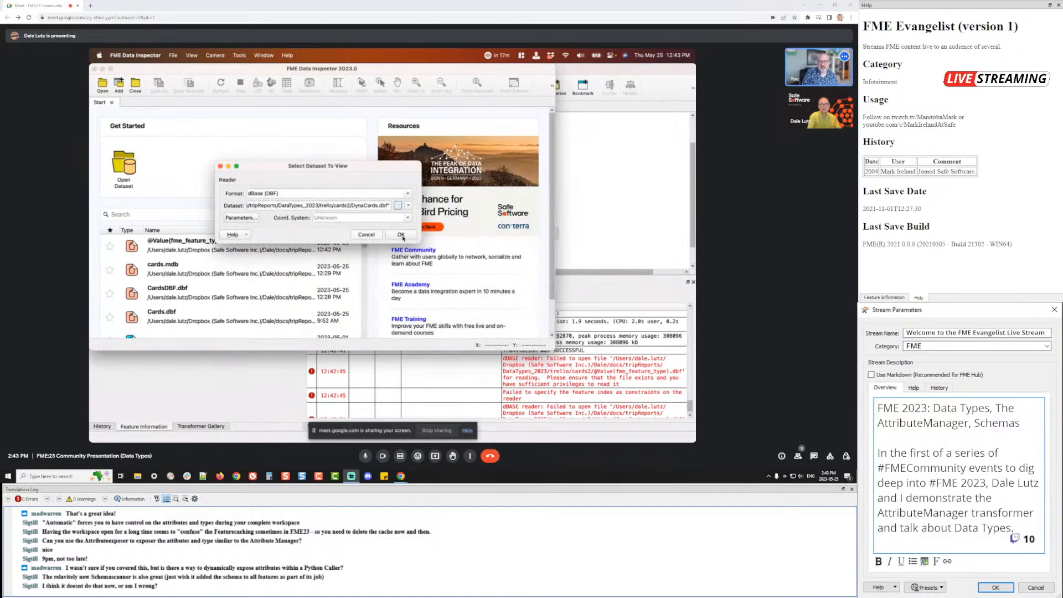
left_click(400, 235)
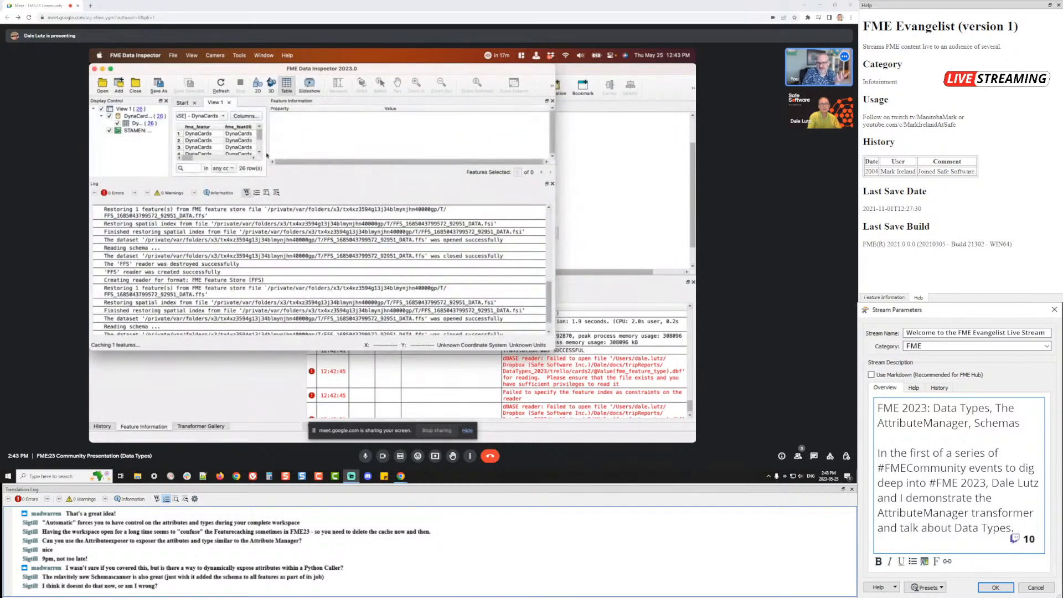
Close the Feature Information pane and enlarge the window and table area to examine the DynaCards records and columns
left_click(551, 101)
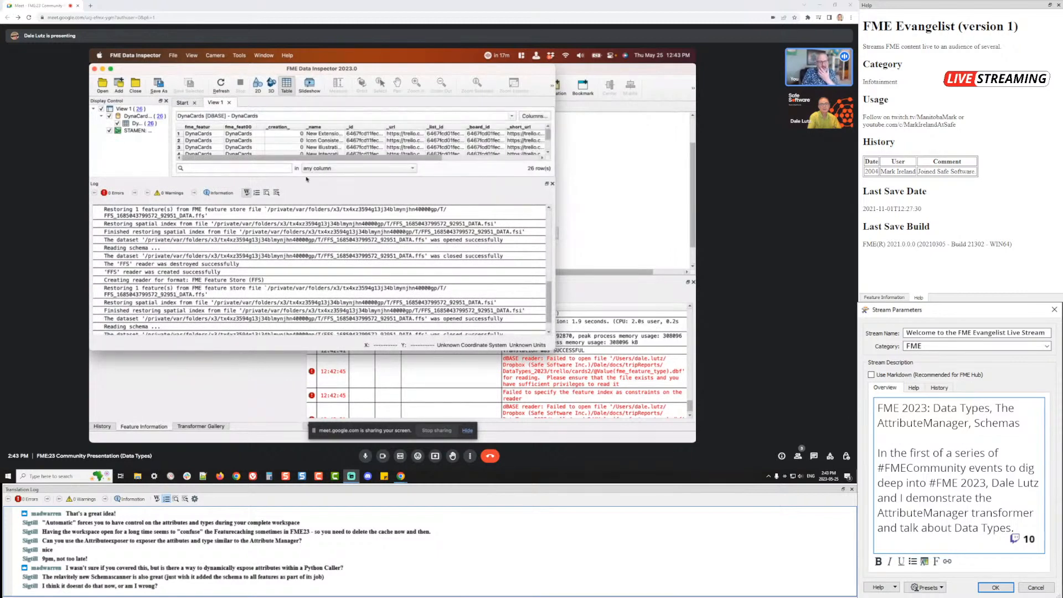
double_click(402, 72)
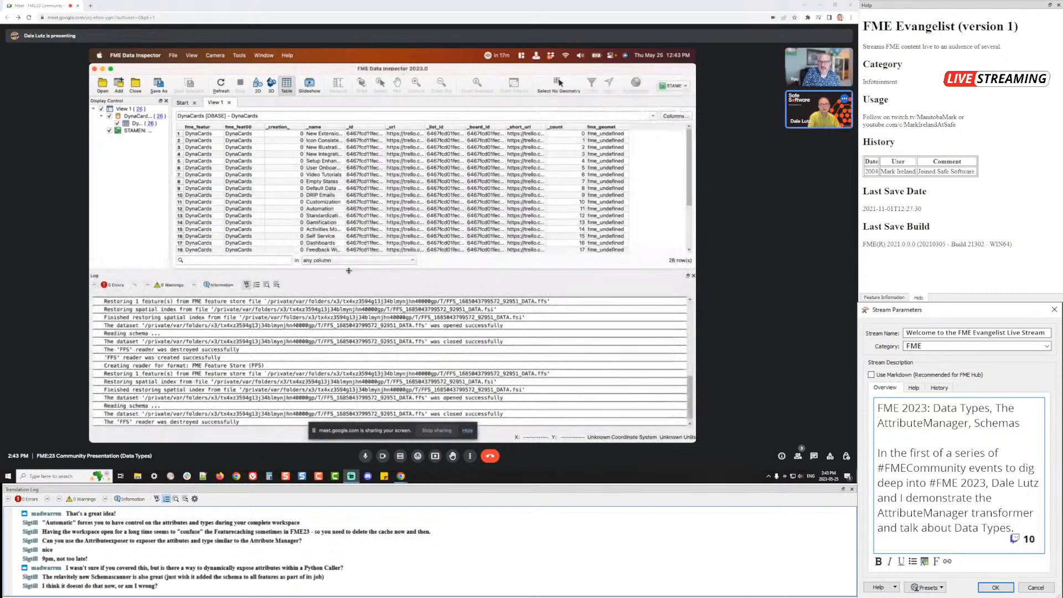
left_click_drag(349, 270, 370, 381)
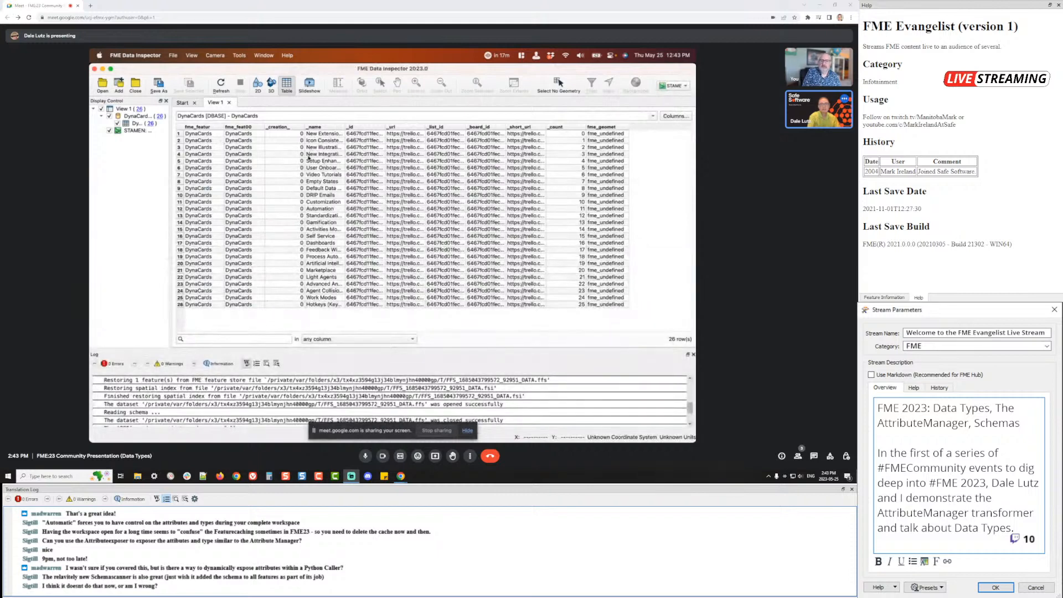
Switch to FME Workbench and set the SchemaScanner to ignore attributes containing fme_
key("super+Tab")
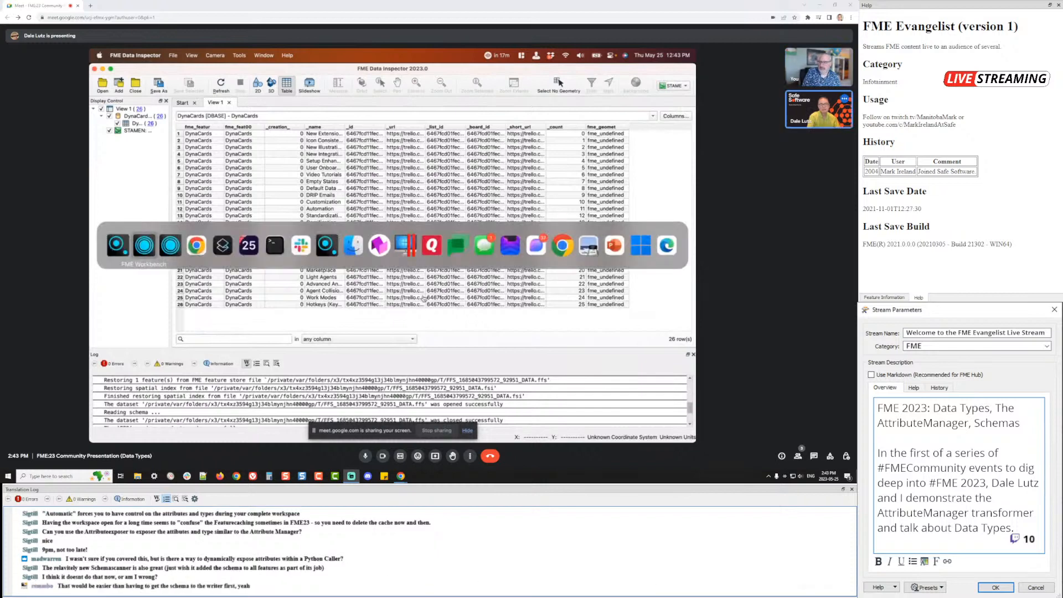
double_click(370, 235)
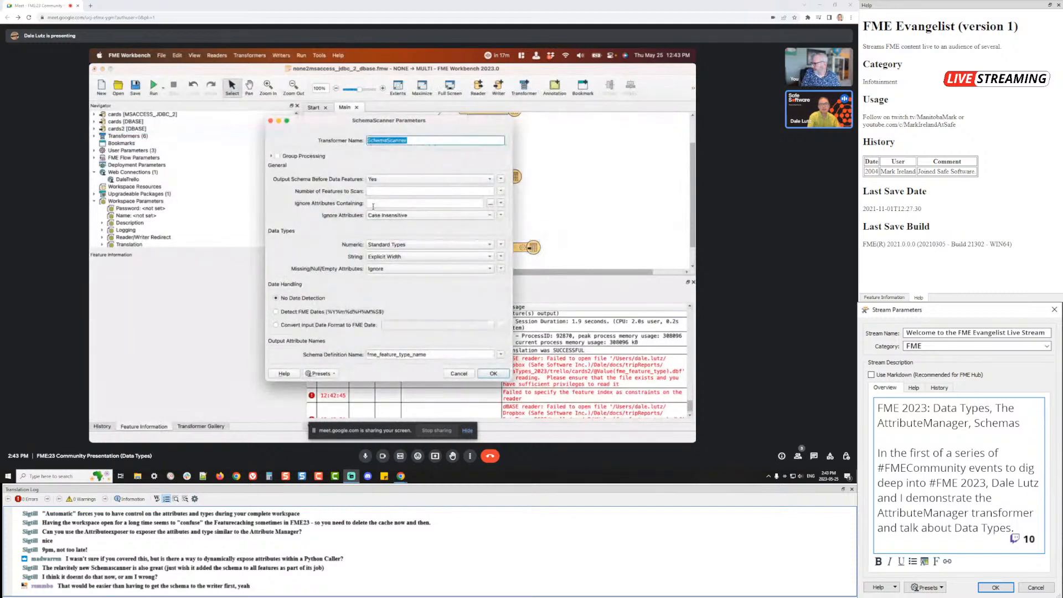
left_click(373, 205)
type("fme_")
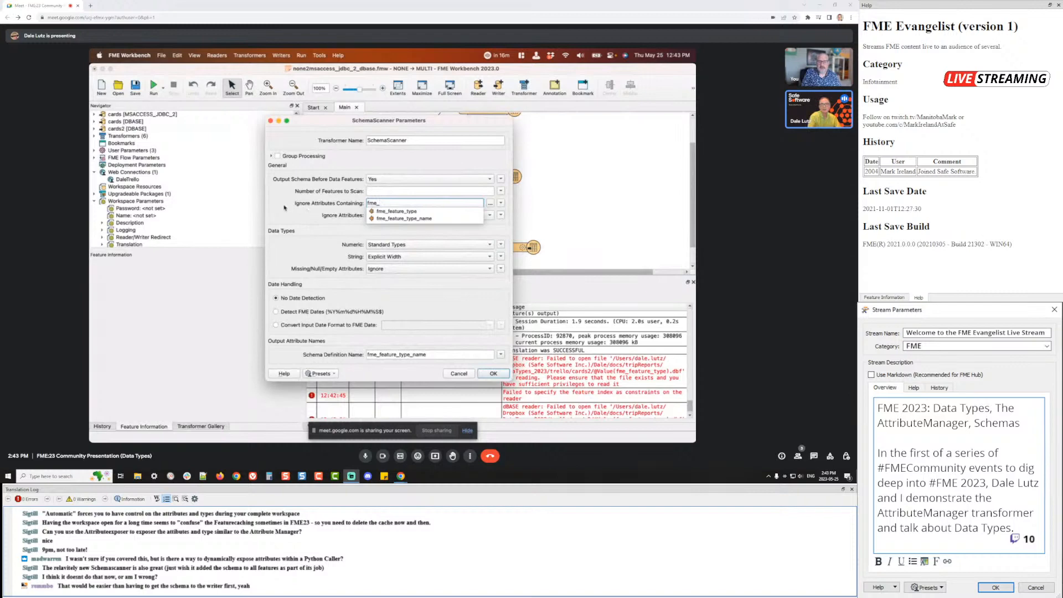
key("Escape")
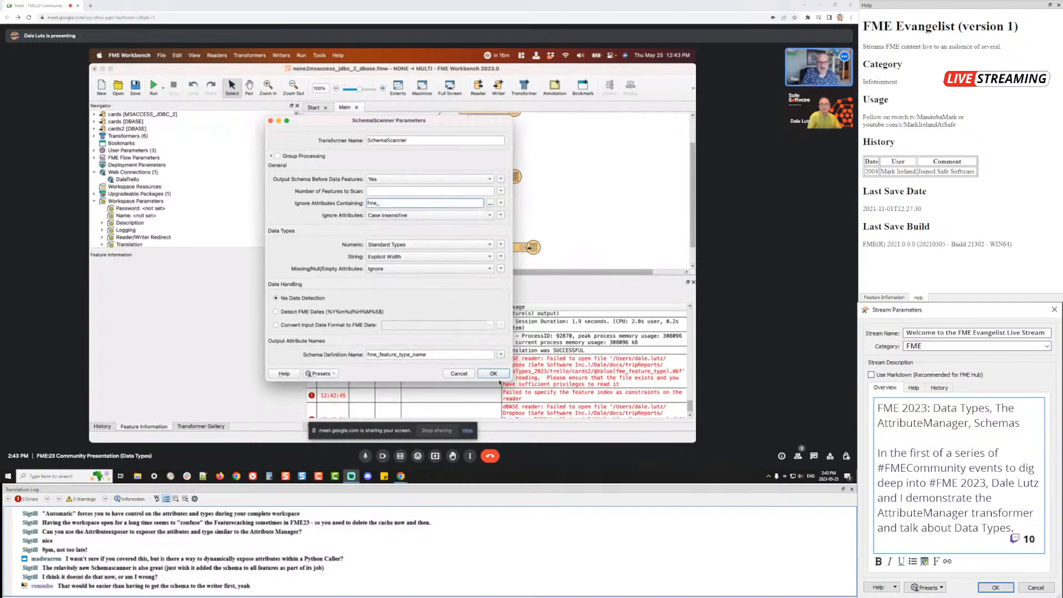
left_click(492, 374)
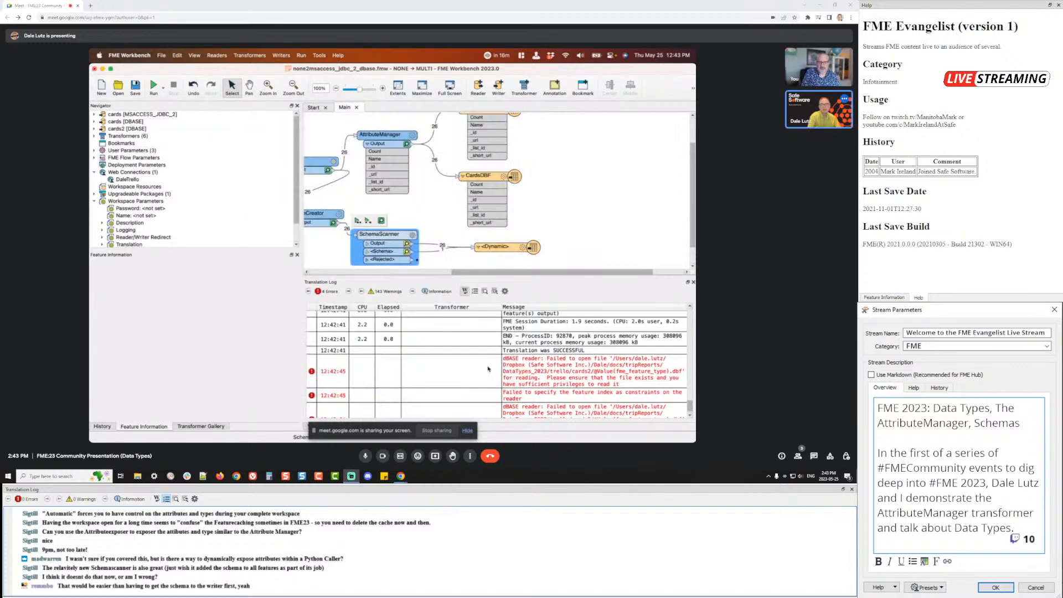
Rerun the entire workspace, and refresh the DynaCards table in FME Data Inspector
left_click(162, 87)
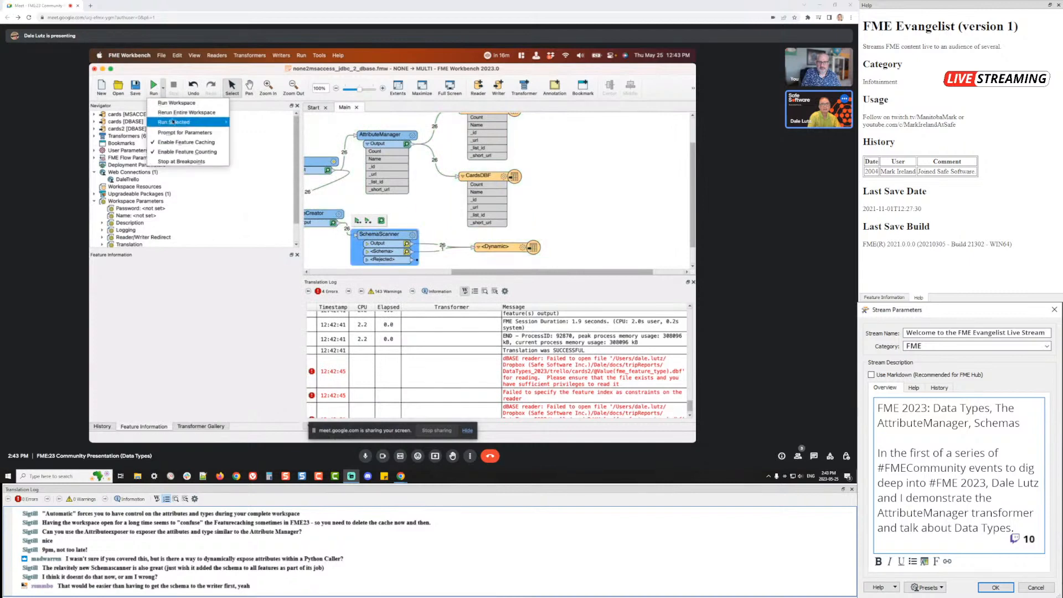
left_click(176, 112)
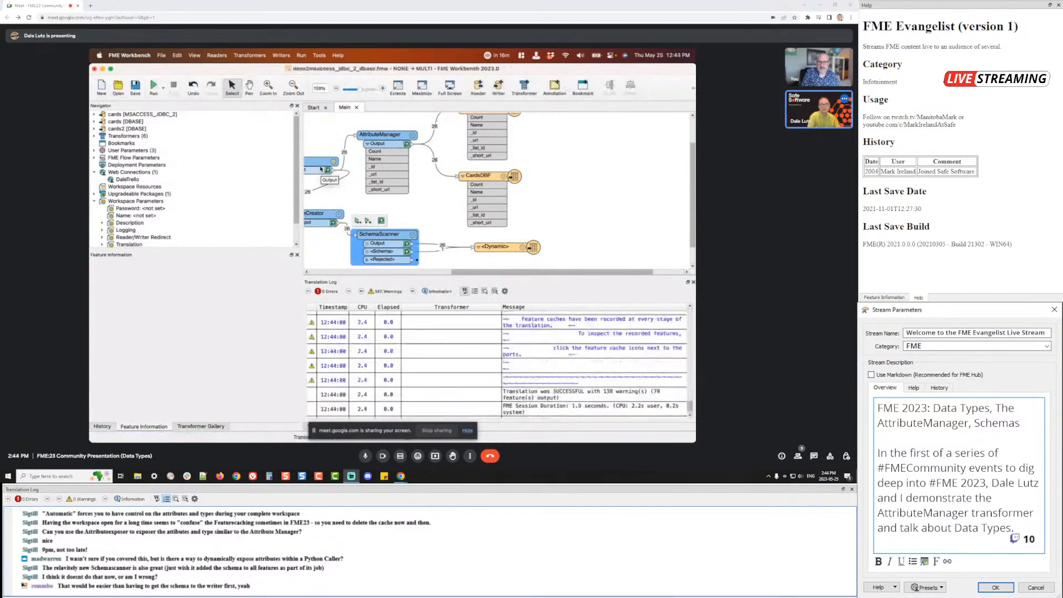
key("super+Tab")
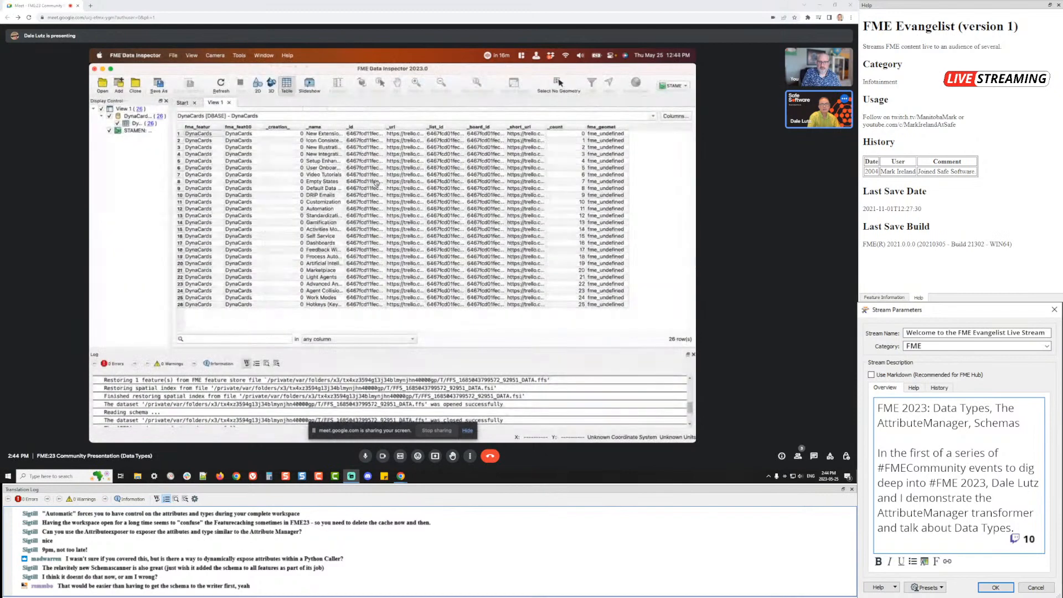
left_click(222, 84)
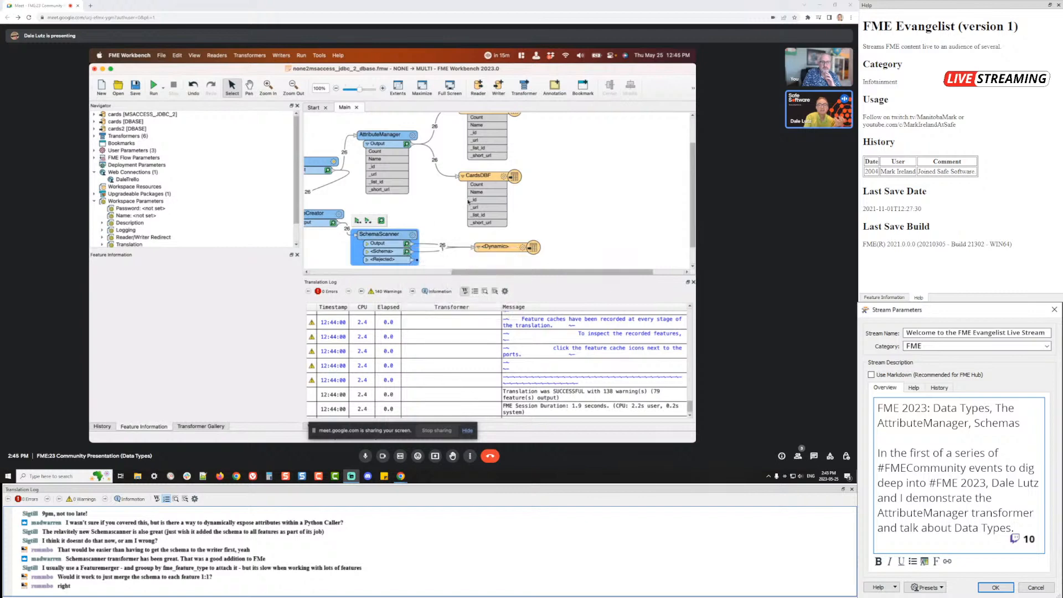
Inspect the cached features of the SchemaScanner's Output and <Schema> ports, widening the property column to read the attribute data types
mouse_move(489, 189)
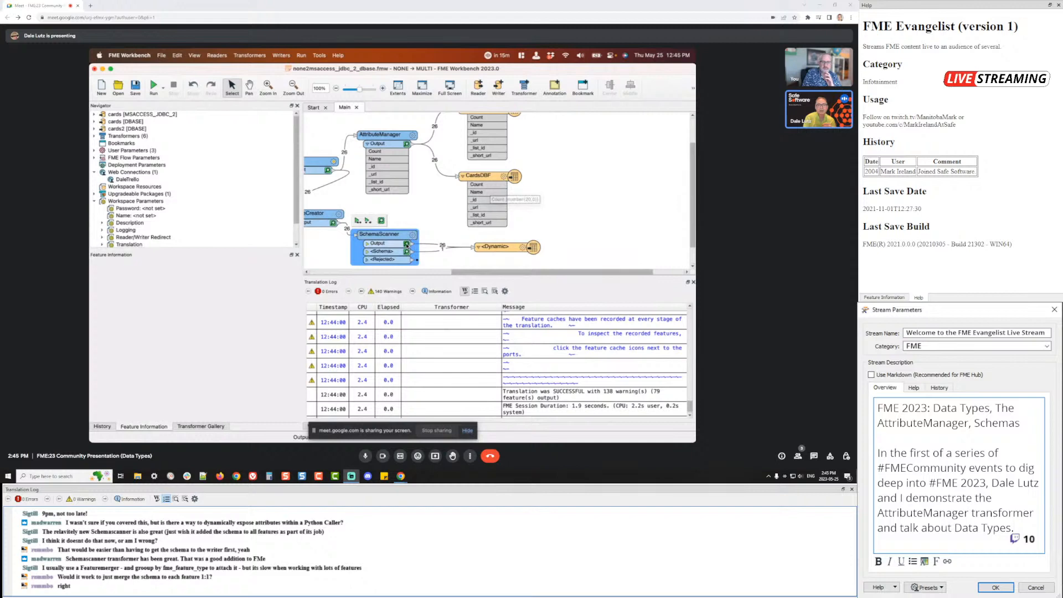
left_click(408, 244)
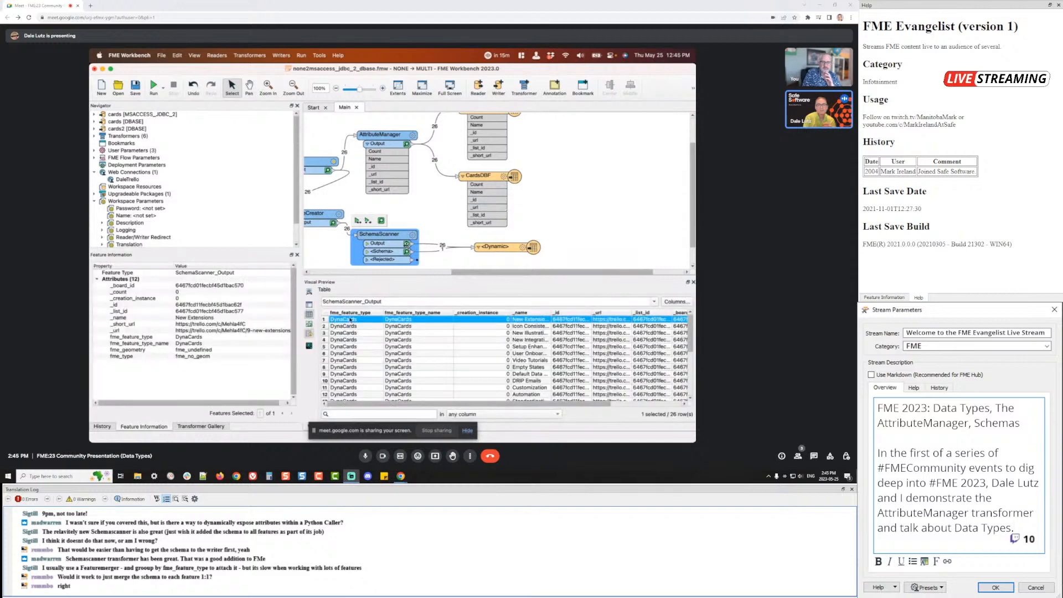
left_click(406, 251)
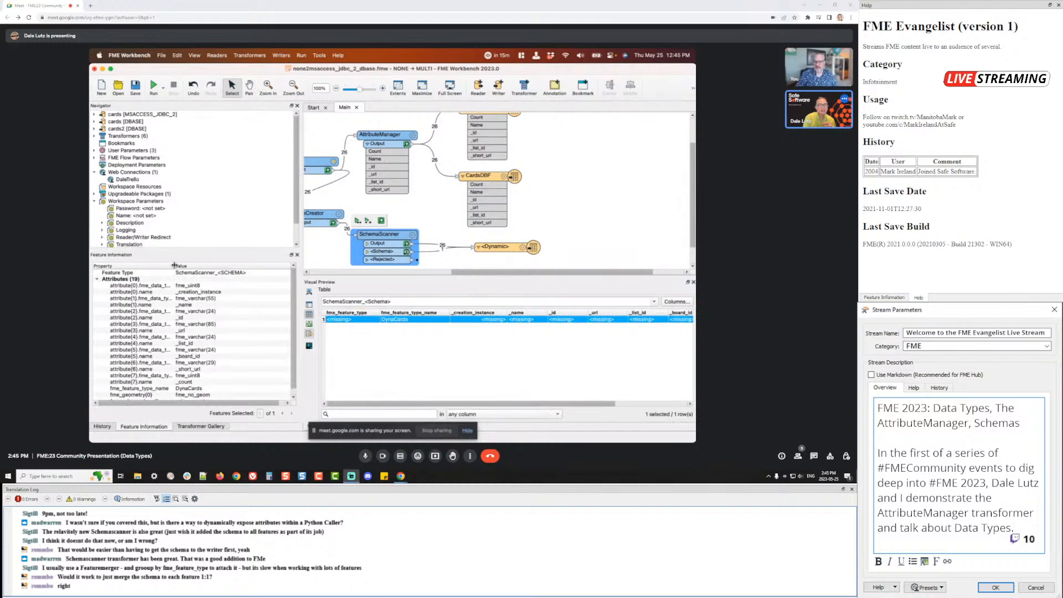
left_click_drag(174, 266, 198, 269)
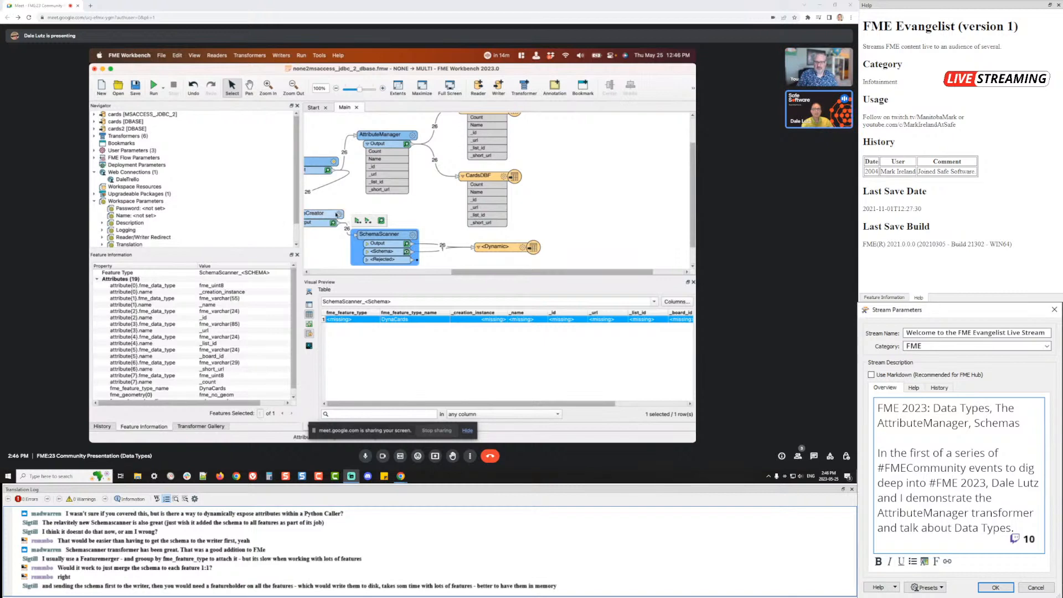
Review the AttributeCreator's new attributes and the <Dynamic> writer feature type's table name and schema source, leaving both without changes
left_click(338, 216)
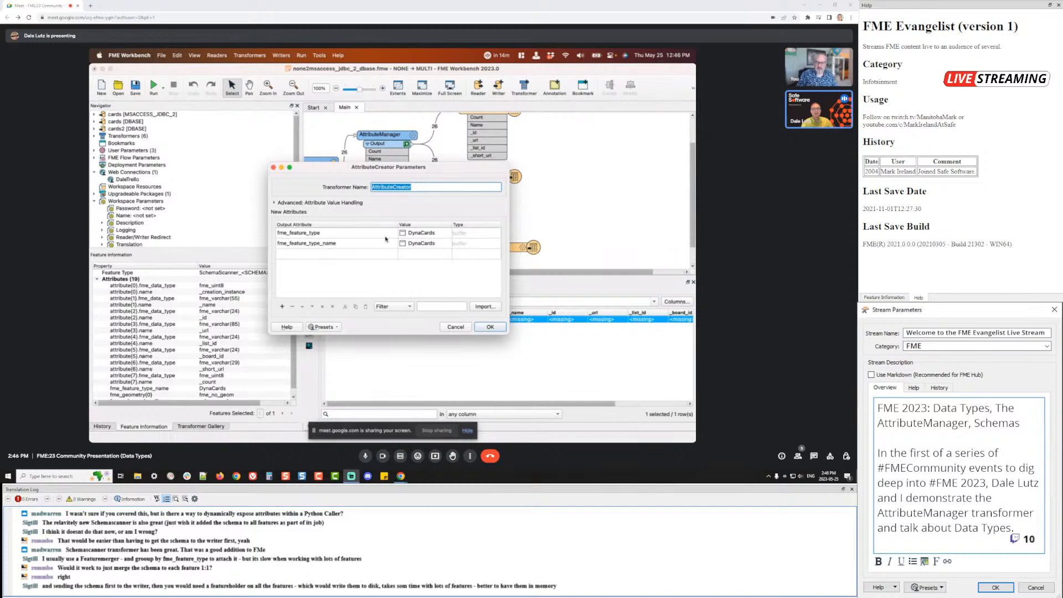
left_click(457, 328)
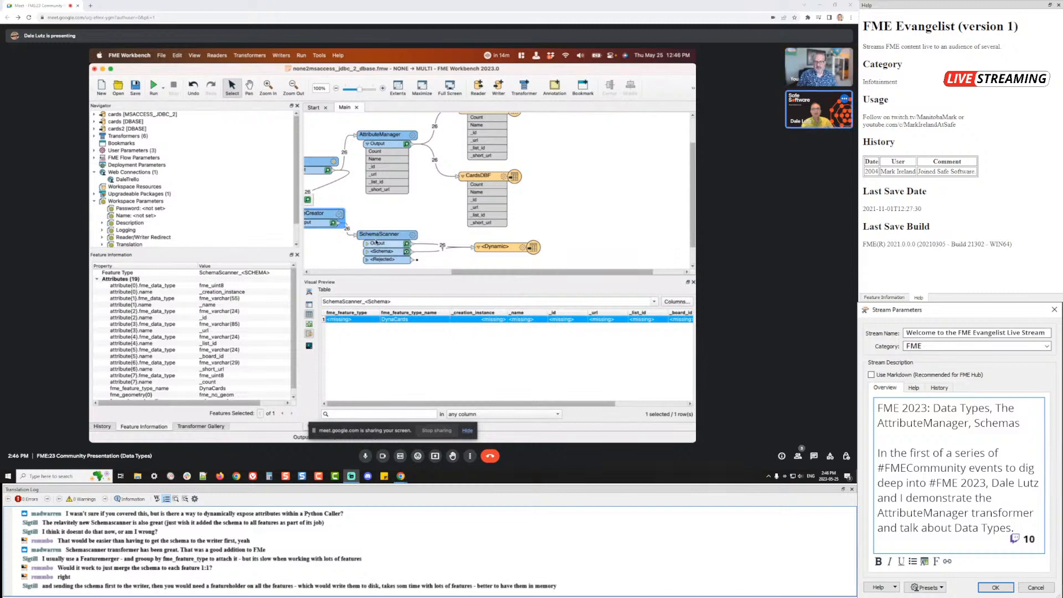
left_click(522, 247)
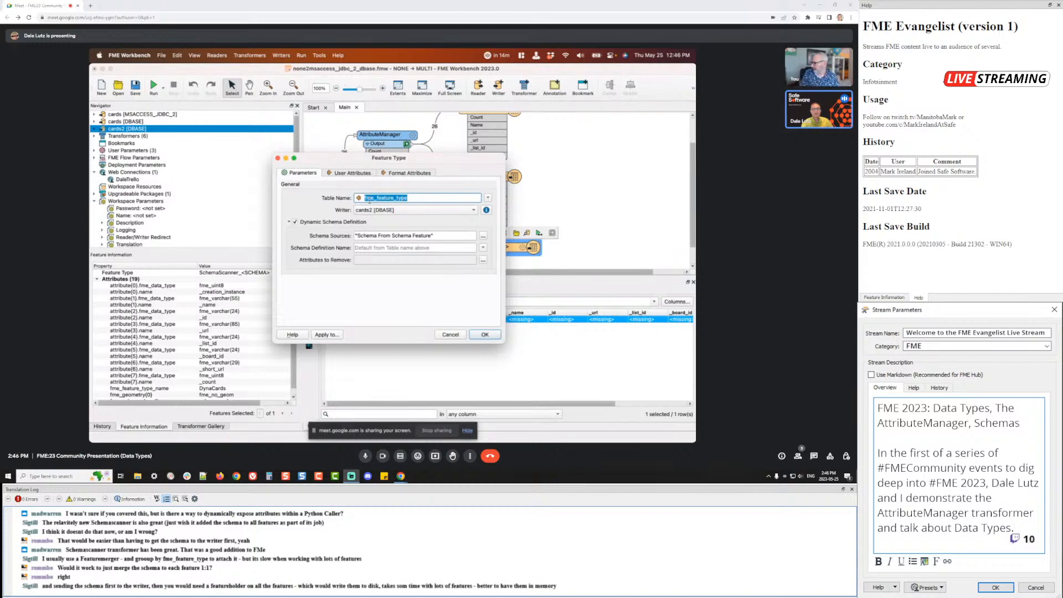
left_click(449, 335)
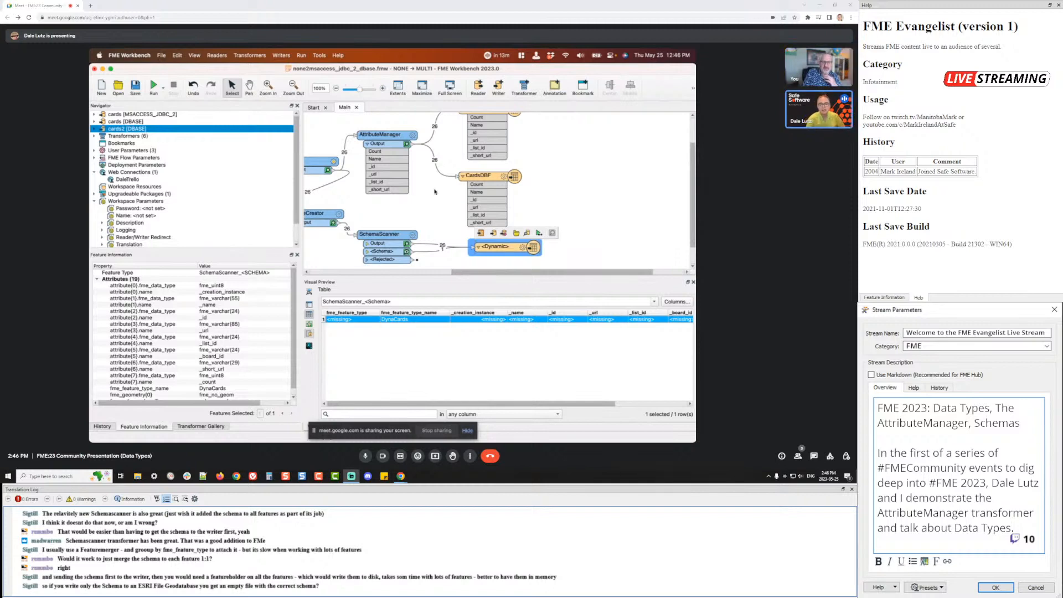
Add an AttributeCreator between the AttributeManager and the CardsDBF writer feature type, and open its parameters
left_click(425, 210)
type("ac")
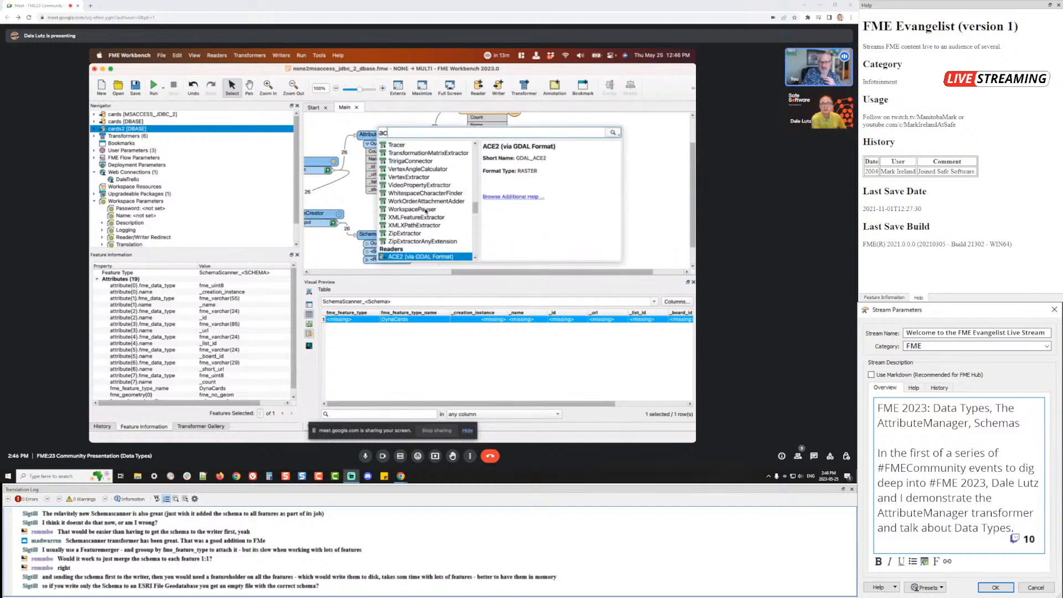
key("BackSpace")
type("tru")
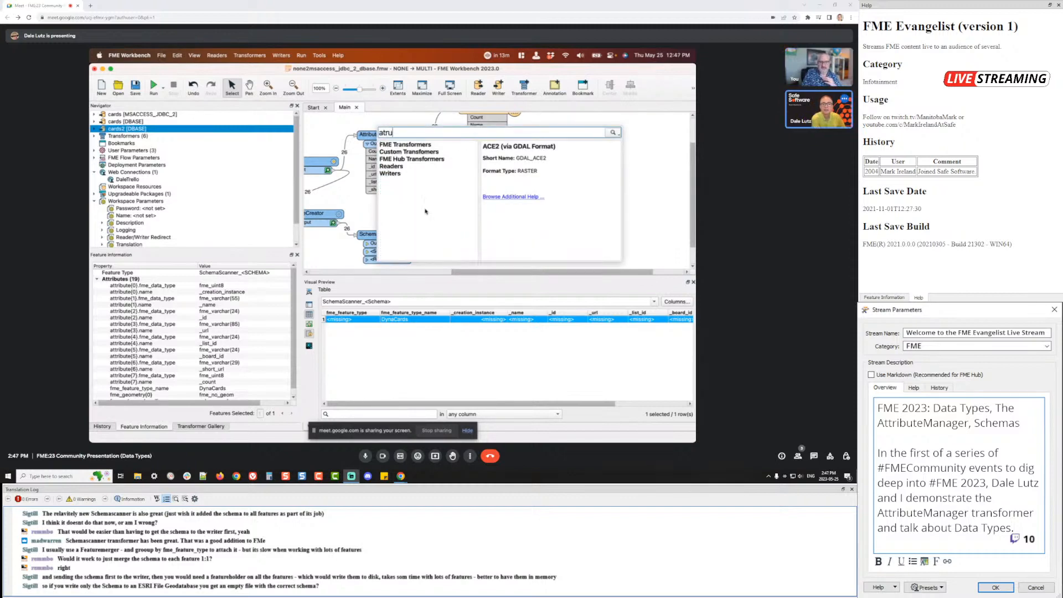
key("BackSpace")
key("BackSpace")
type("tributec")
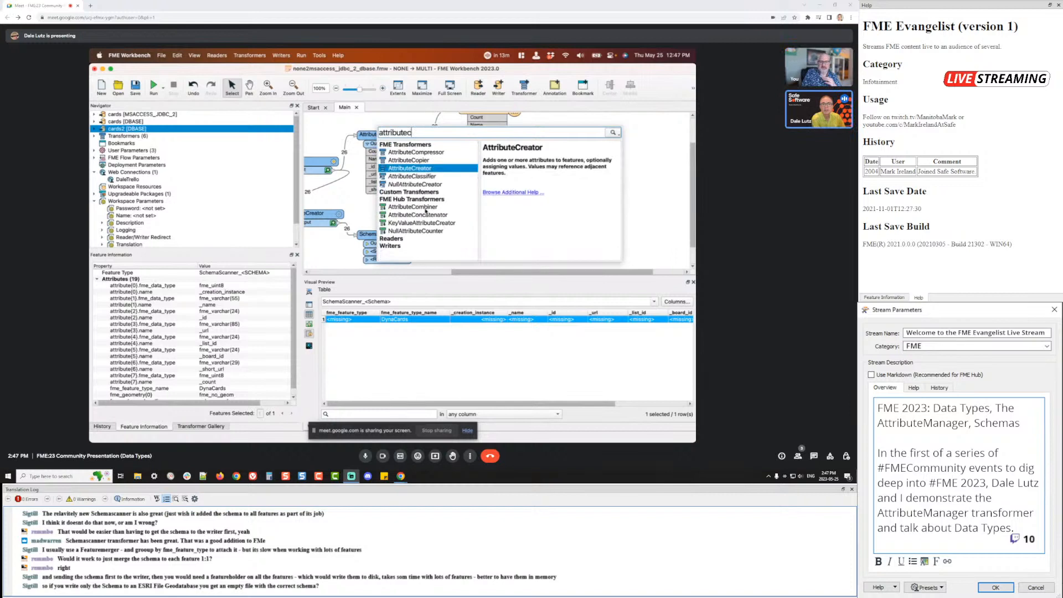
key("Return")
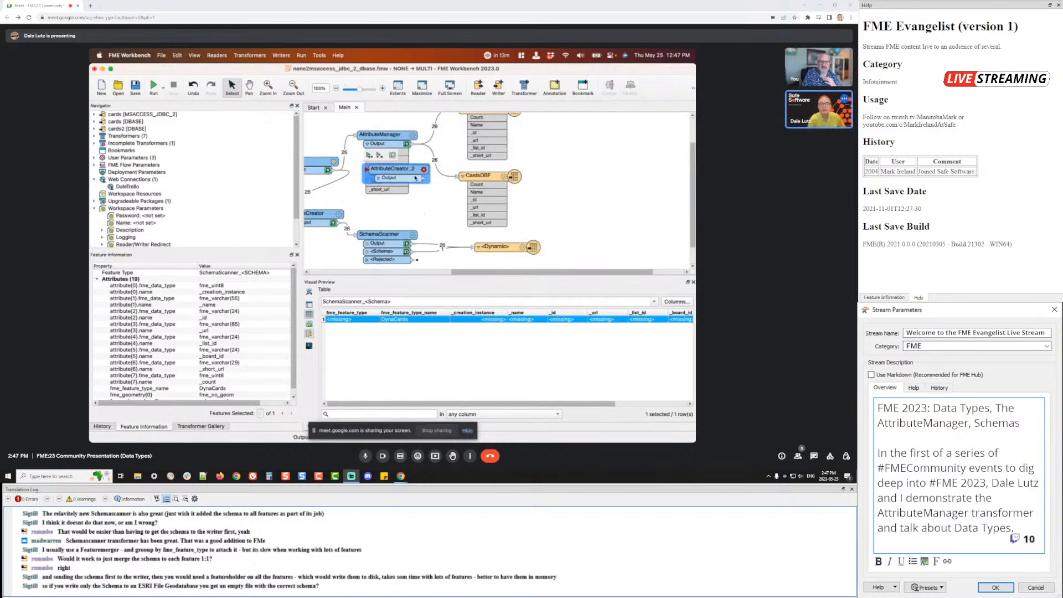
left_click_drag(411, 170, 483, 160)
double_click(485, 161)
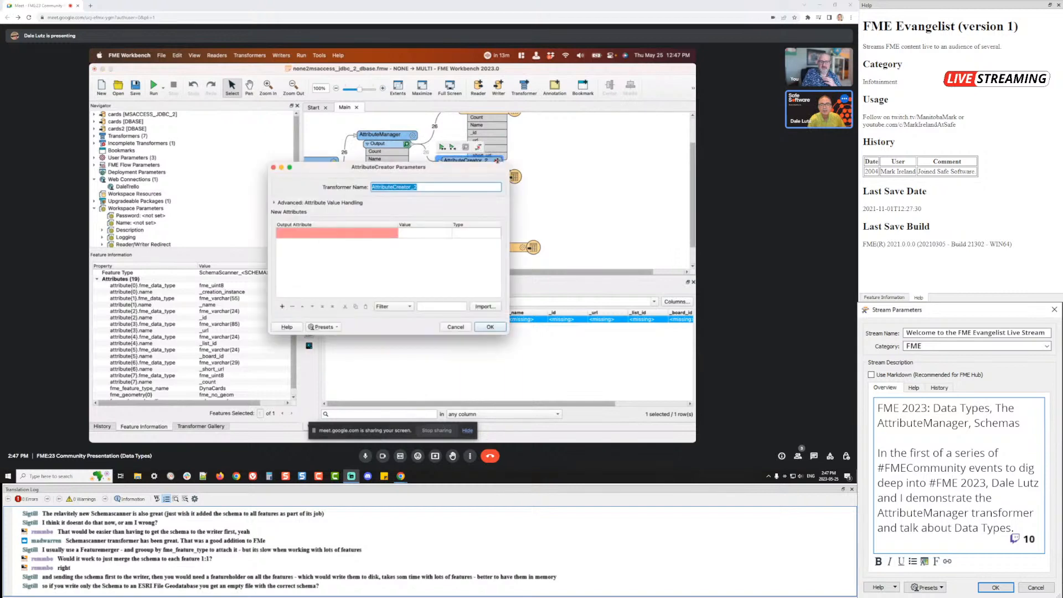
Try a new attribute asdfasfsda with value bbbb and type int16 in the AttributeCreator, then discard the settings
left_click(431, 235)
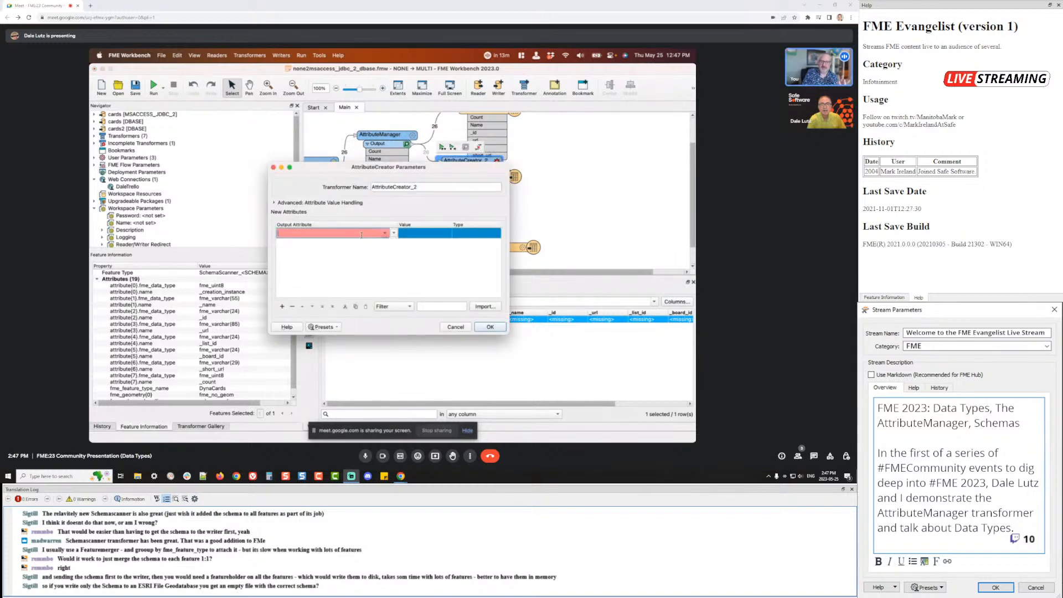
type("asdfasfsda")
left_click(410, 236)
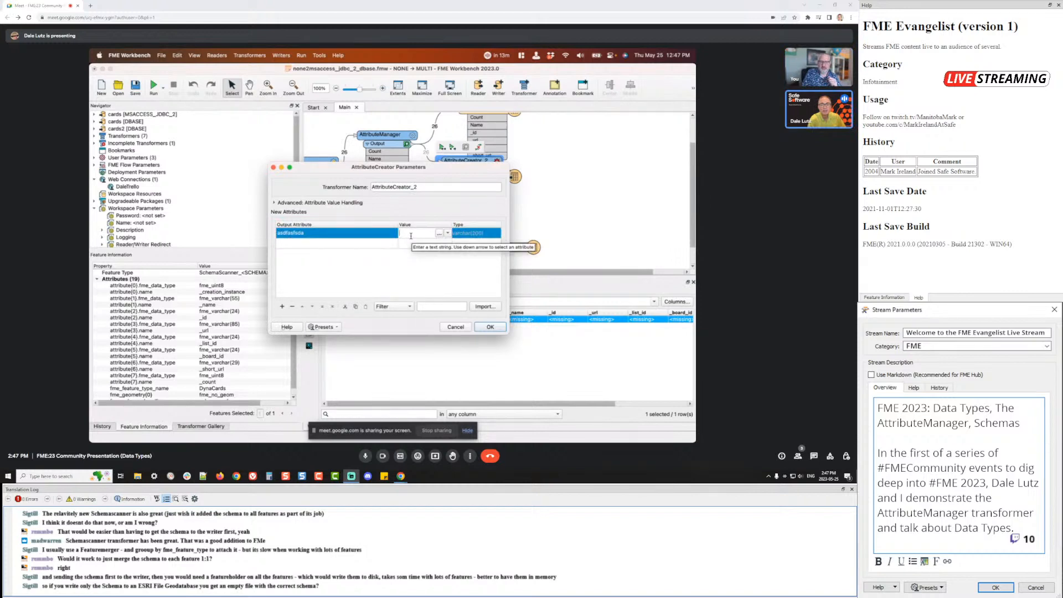
type("bbbb")
left_click(470, 234)
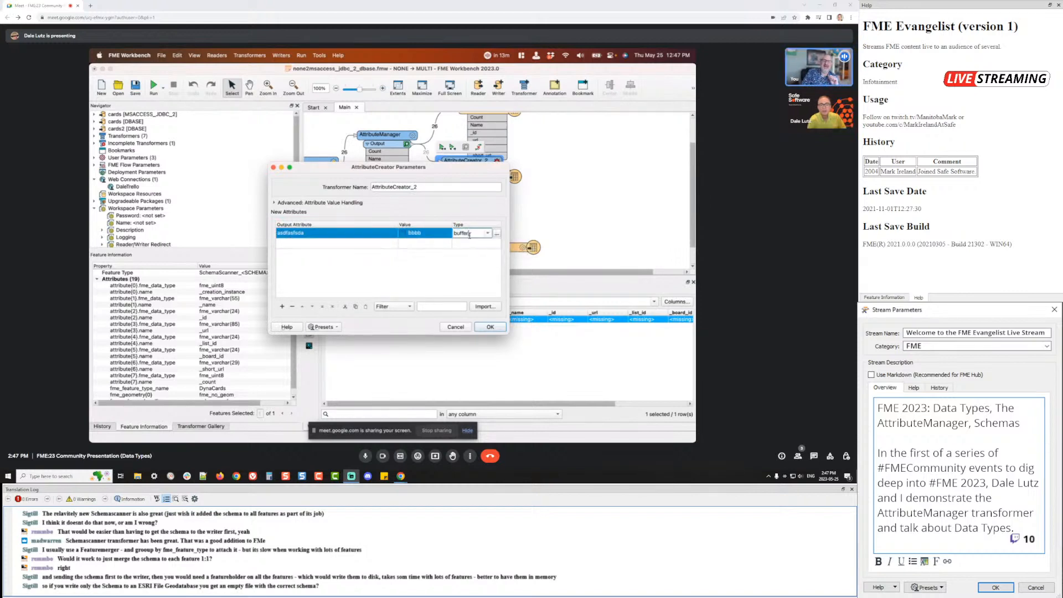
left_click(487, 233)
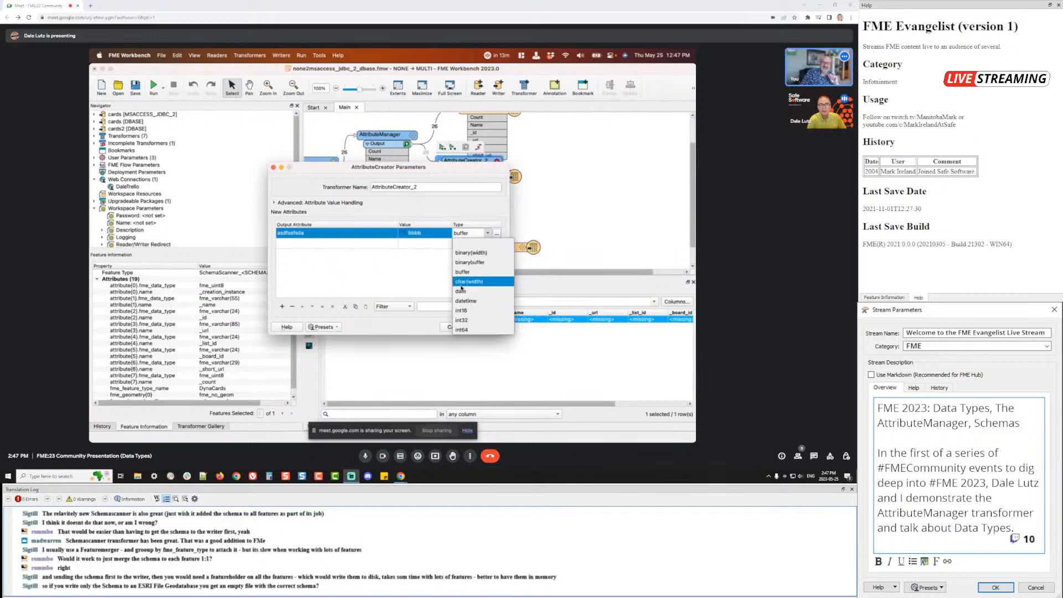
left_click(462, 310)
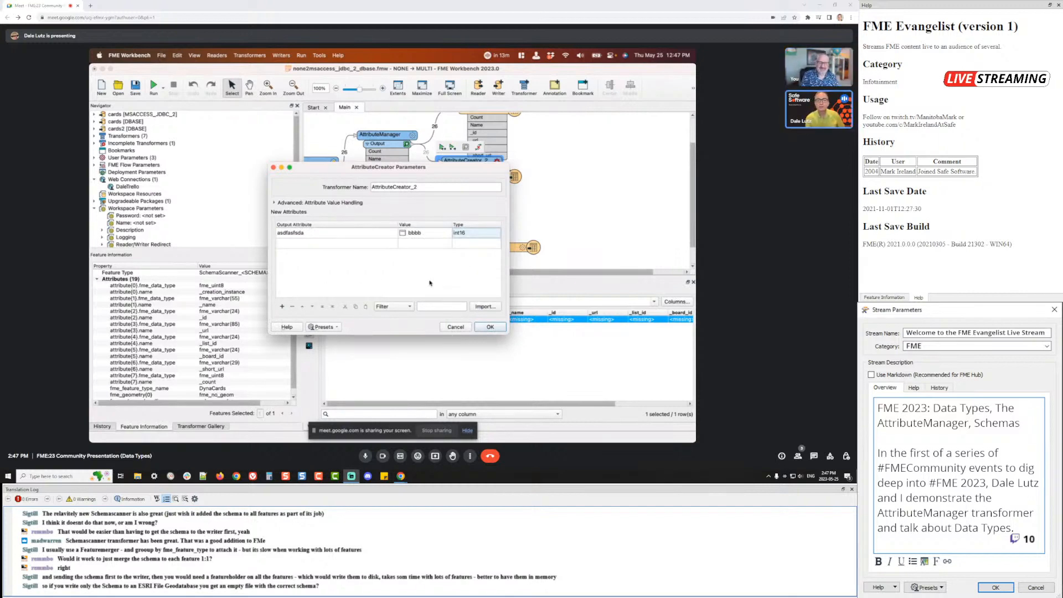
left_click(429, 233)
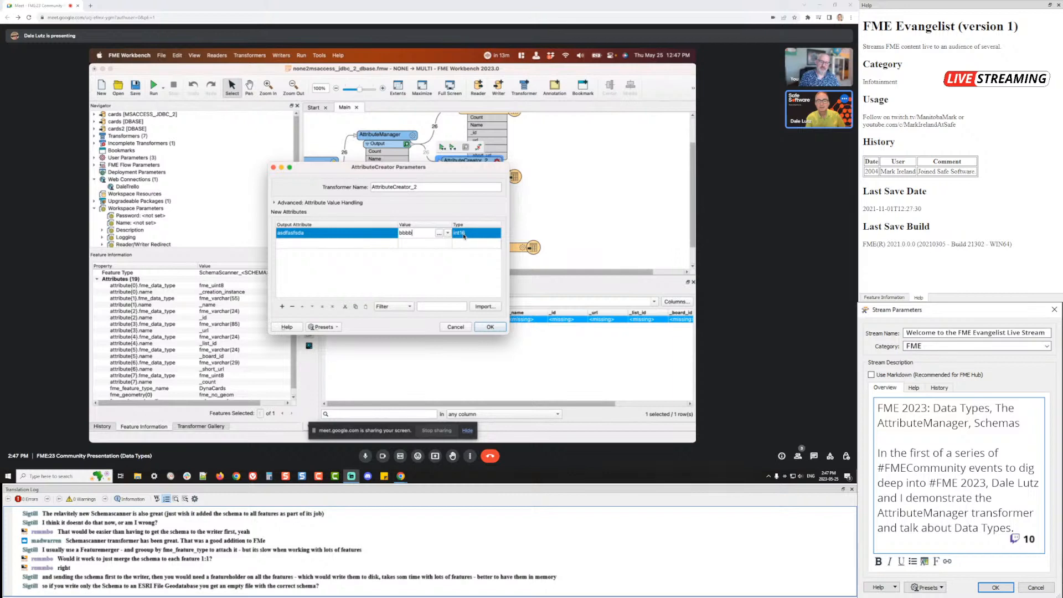
left_click(457, 327)
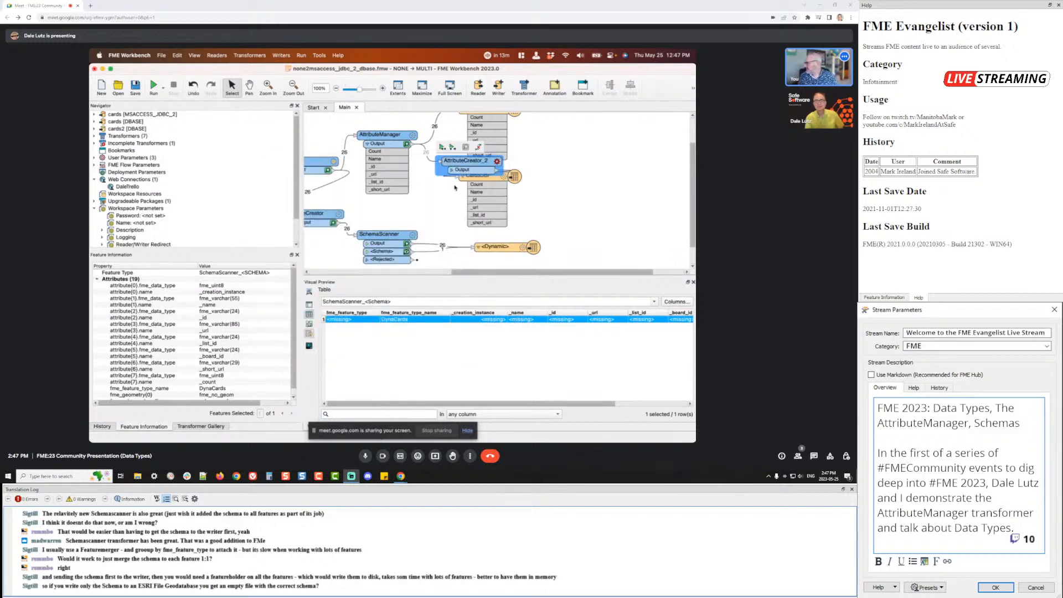
Delete the newly added AttributeCreator near CardsDBF from the workspace
left_click(440, 209)
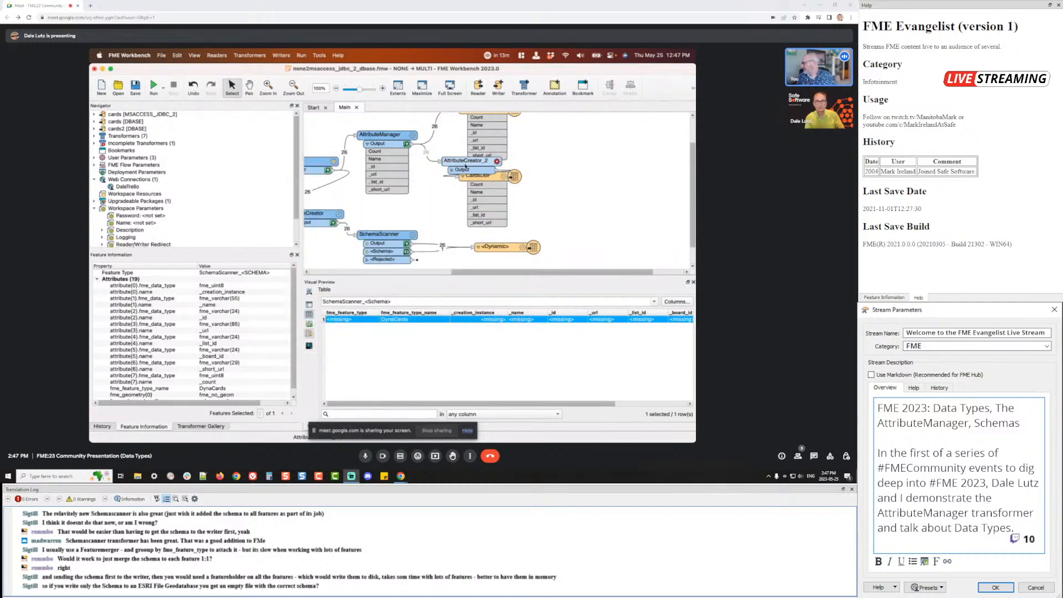
left_click(465, 162)
key("Delete")
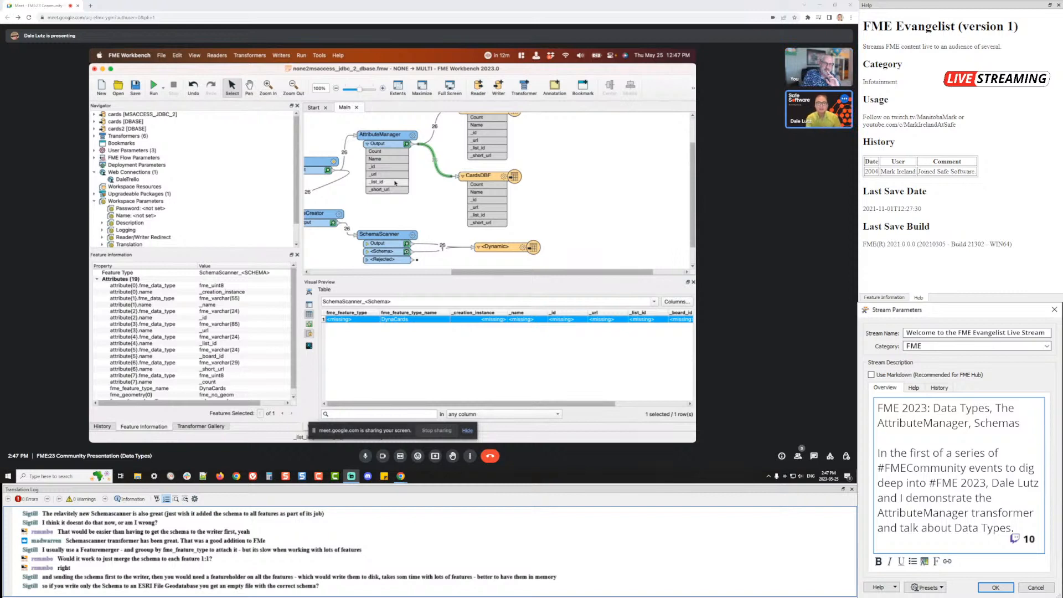
Dismiss the PythonCaller's Attributes to Expose list and parameters without changes, and delete the PythonCaller
mouse_move(395, 183)
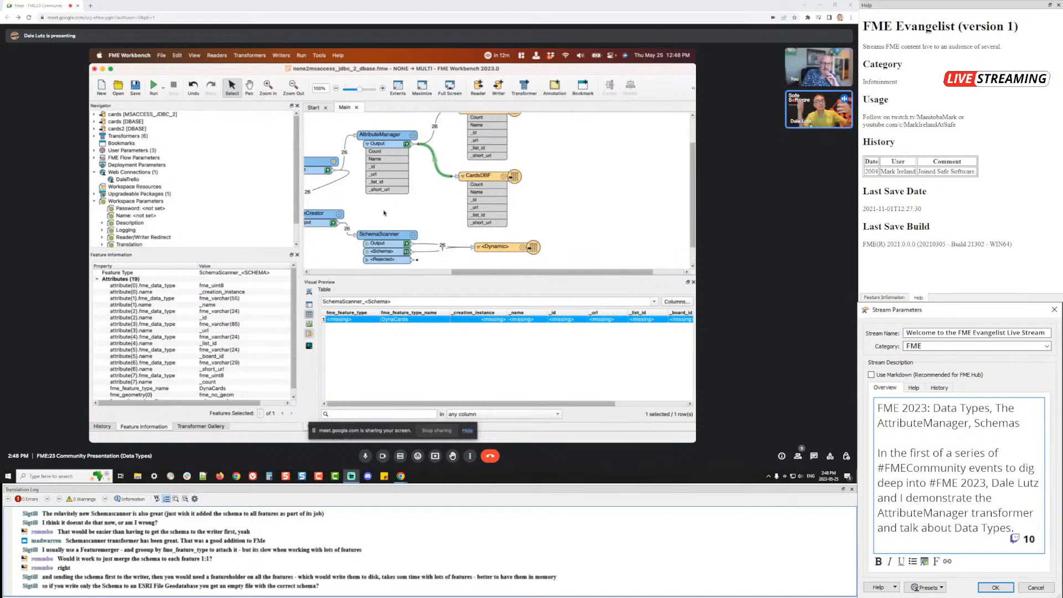
mouse_move(374, 235)
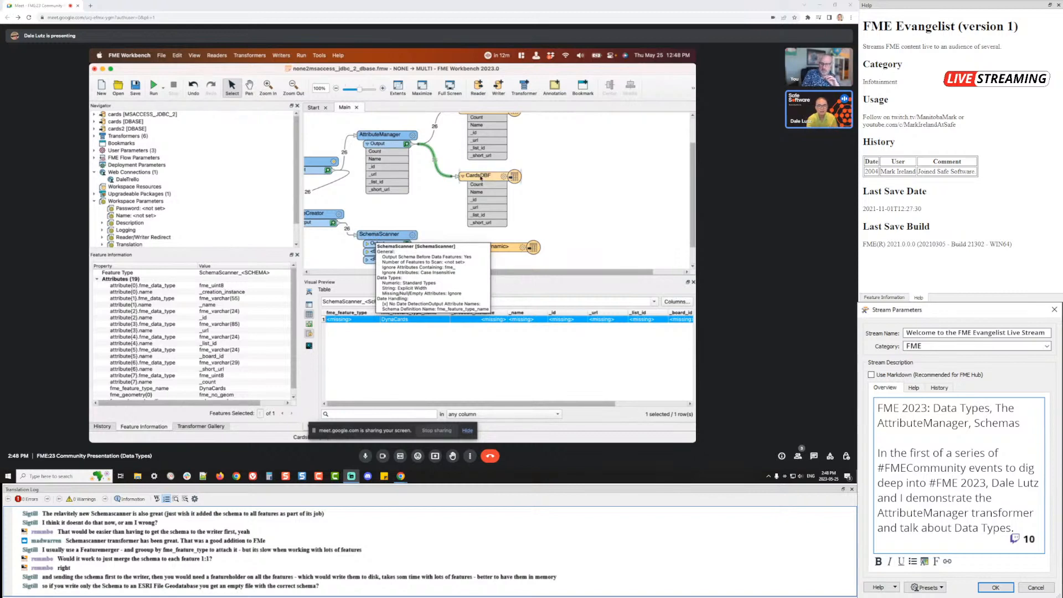
mouse_move(490, 156)
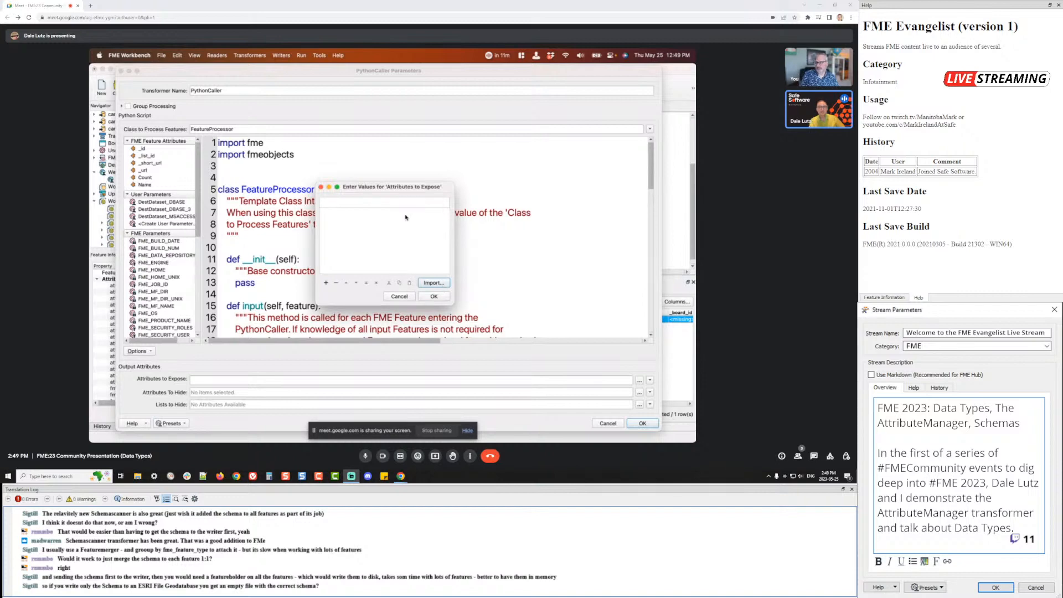
left_click(400, 297)
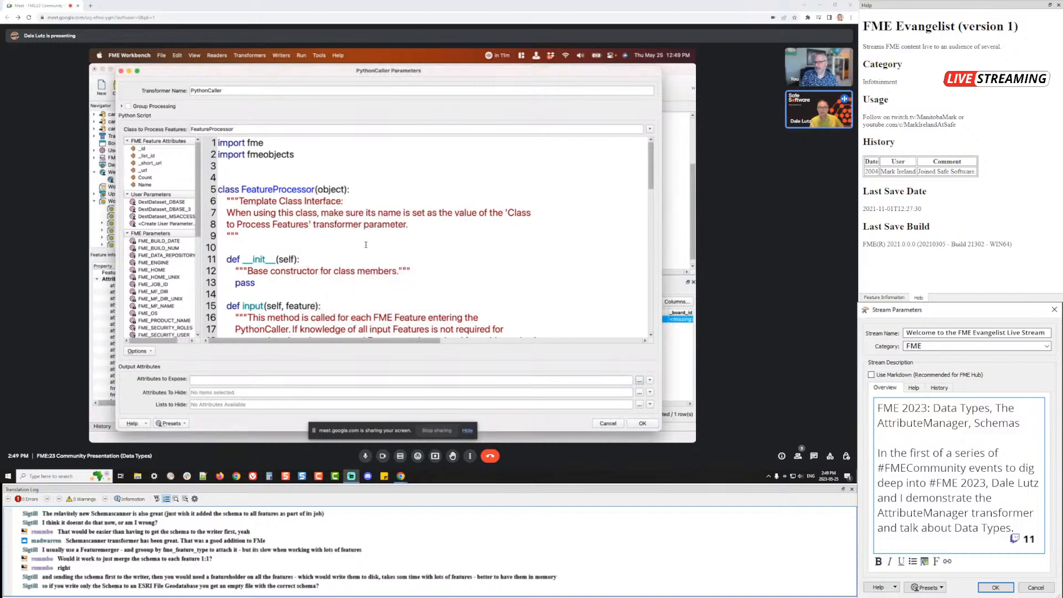
left_click(608, 423)
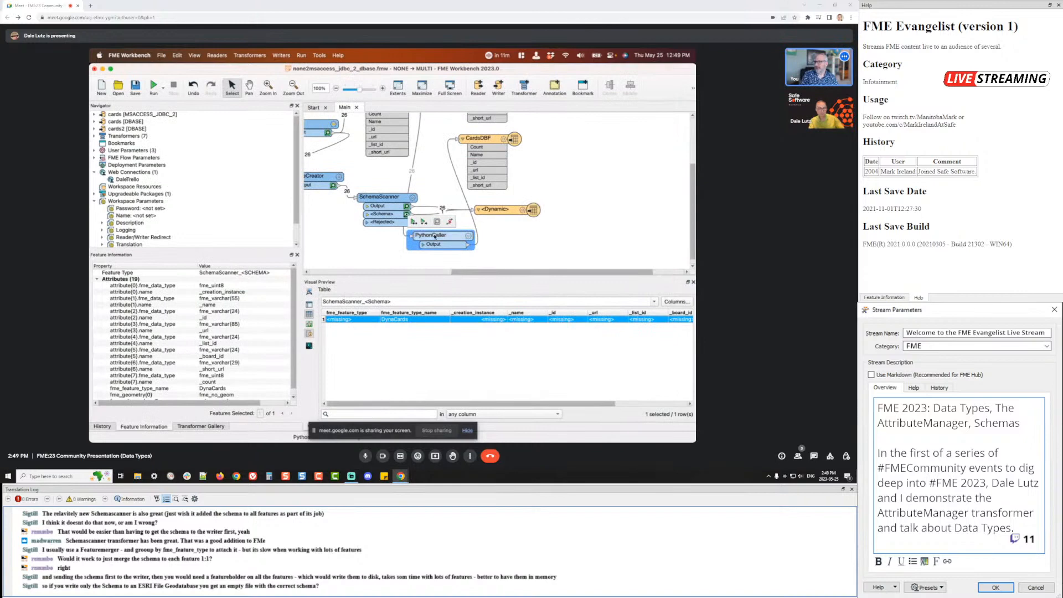
key("Delete")
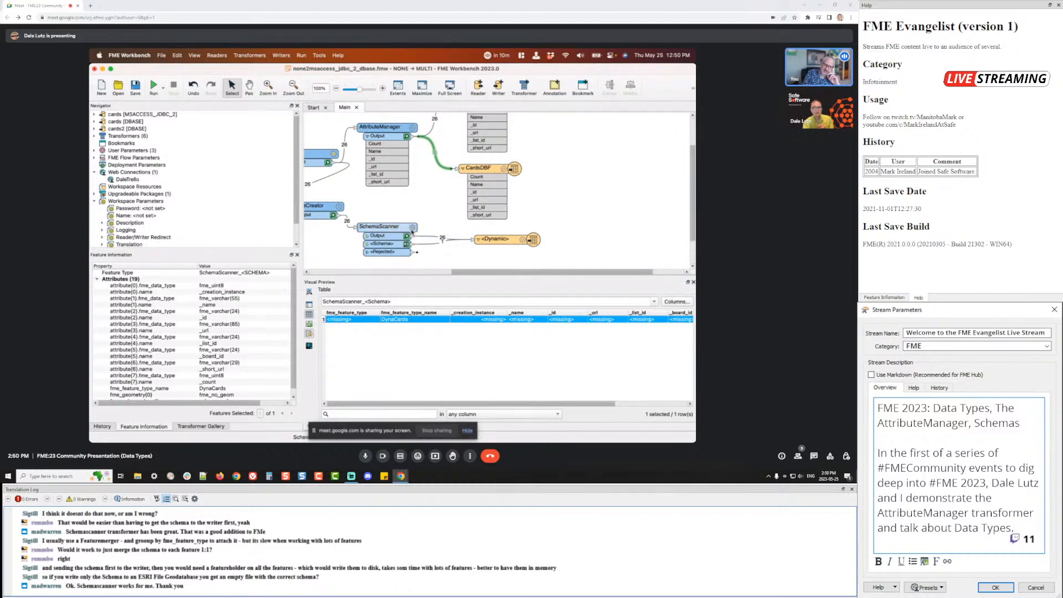
Review the SchemaScanner's general, data type and date handling parameters, leaving them unchanged
left_click(413, 227)
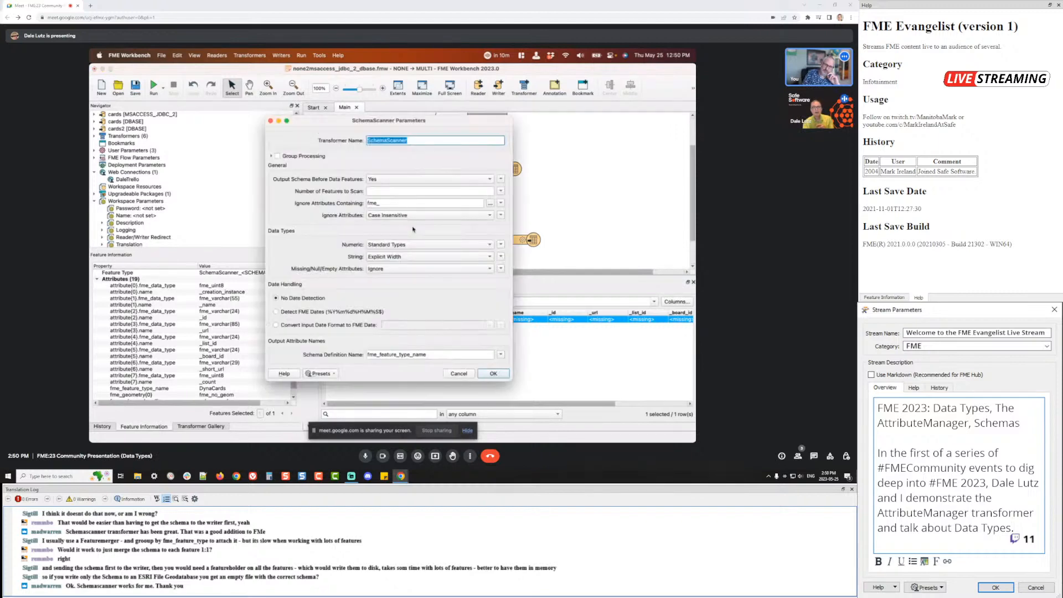
left_click(458, 373)
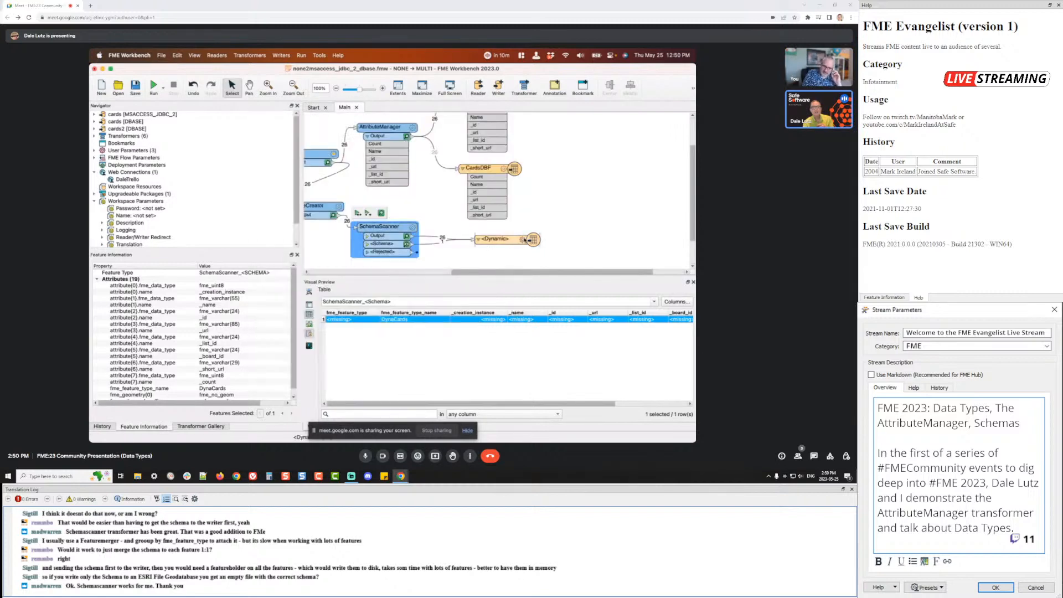
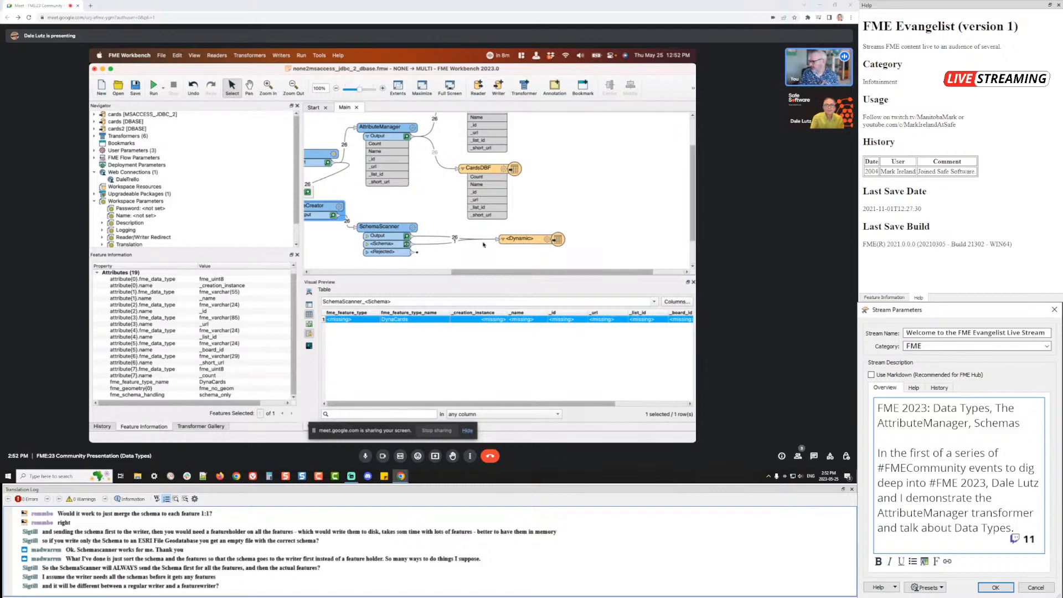
mouse_move(412, 229)
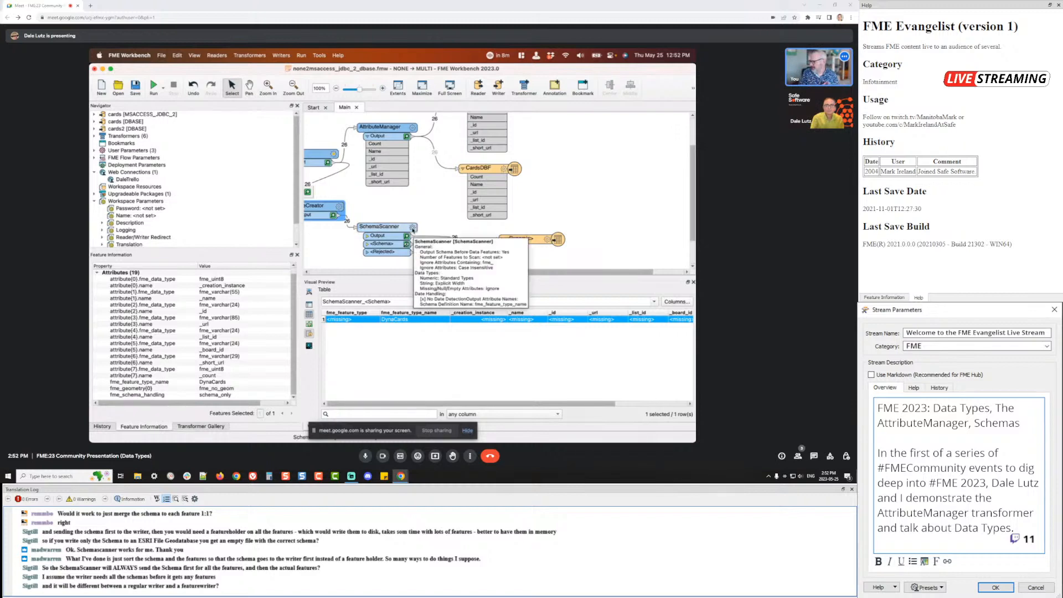